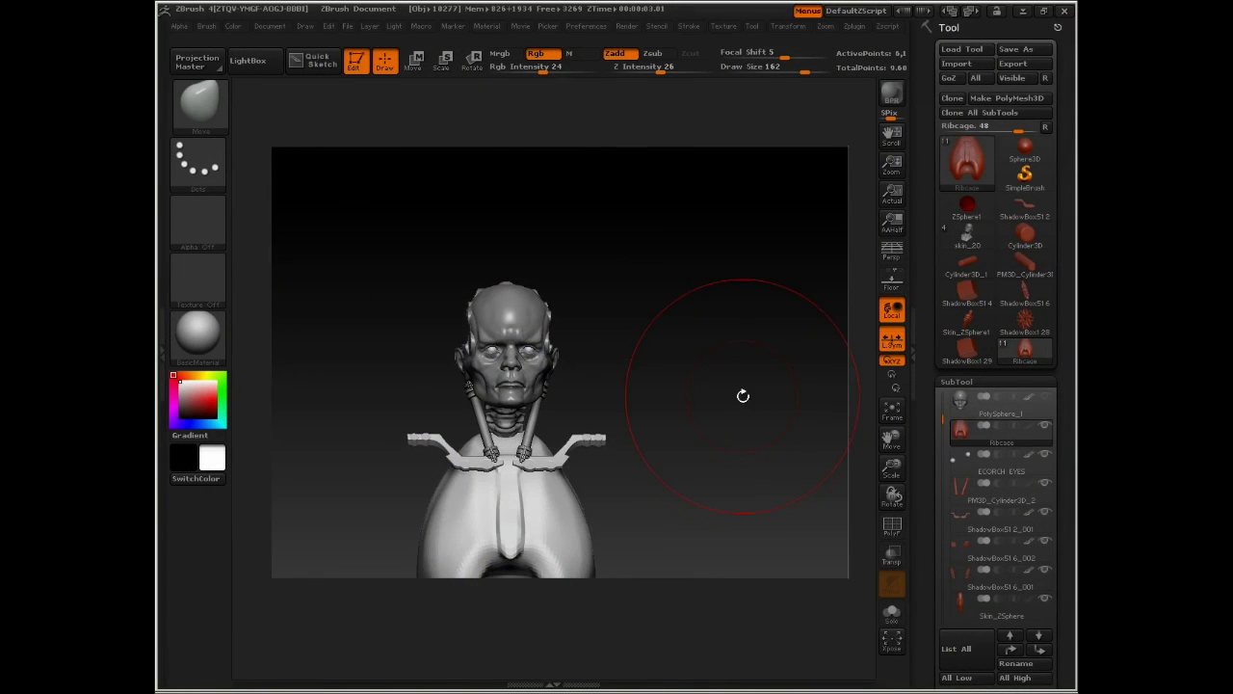
- Subdivide the Ribcage mesh and pull its top up behind the head with the Move brush at draw size 99
{"action": "mouse_move", "coordinate": [742, 394]}
{"action": "left_mouse_down"}
{"action": "mouse_move", "coordinate": [689, 400]}
{"action": "mouse_move", "coordinate": [583, 445]}
{"action": "left_mouse_up"}
{"action": "key", "text": "ctrl+d"}
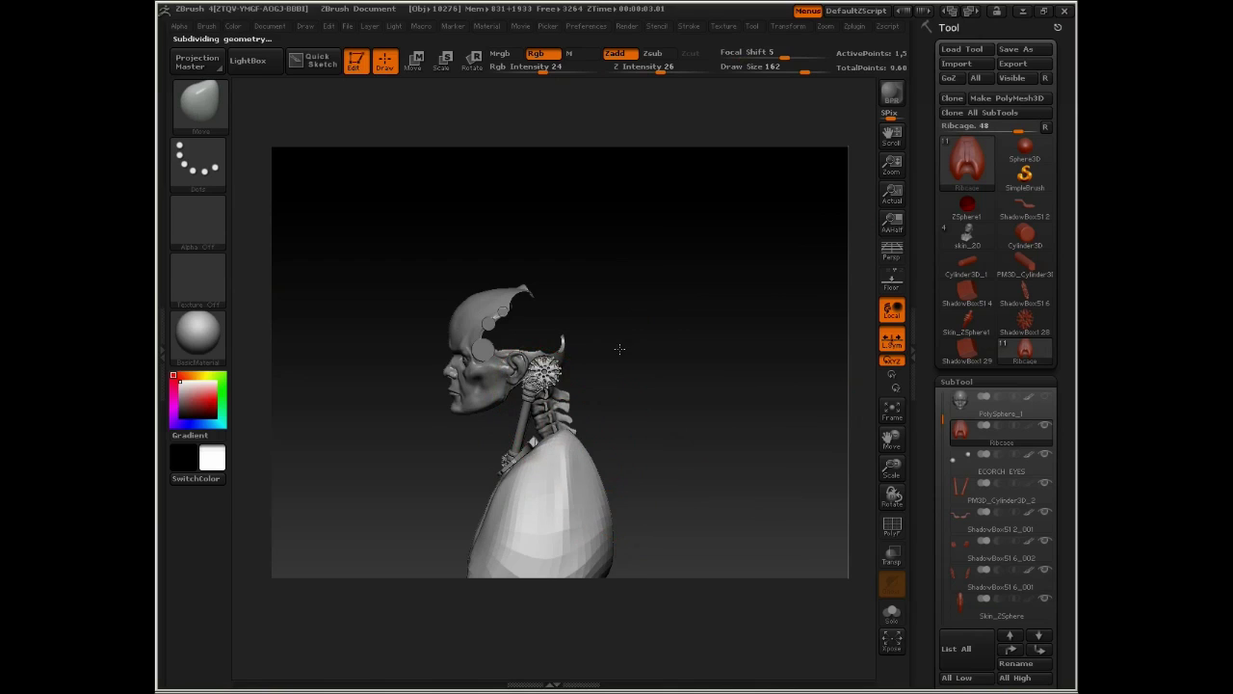
{"action": "left_click_drag", "start_coordinate": [661, 350], "coordinate": [595, 334]}
{"action": "mouse_move", "coordinate": [661, 413]}
{"action": "left_mouse_down"}
{"action": "mouse_move", "coordinate": [642, 319]}
{"action": "mouse_move", "coordinate": [570, 342]}
{"action": "left_mouse_up"}
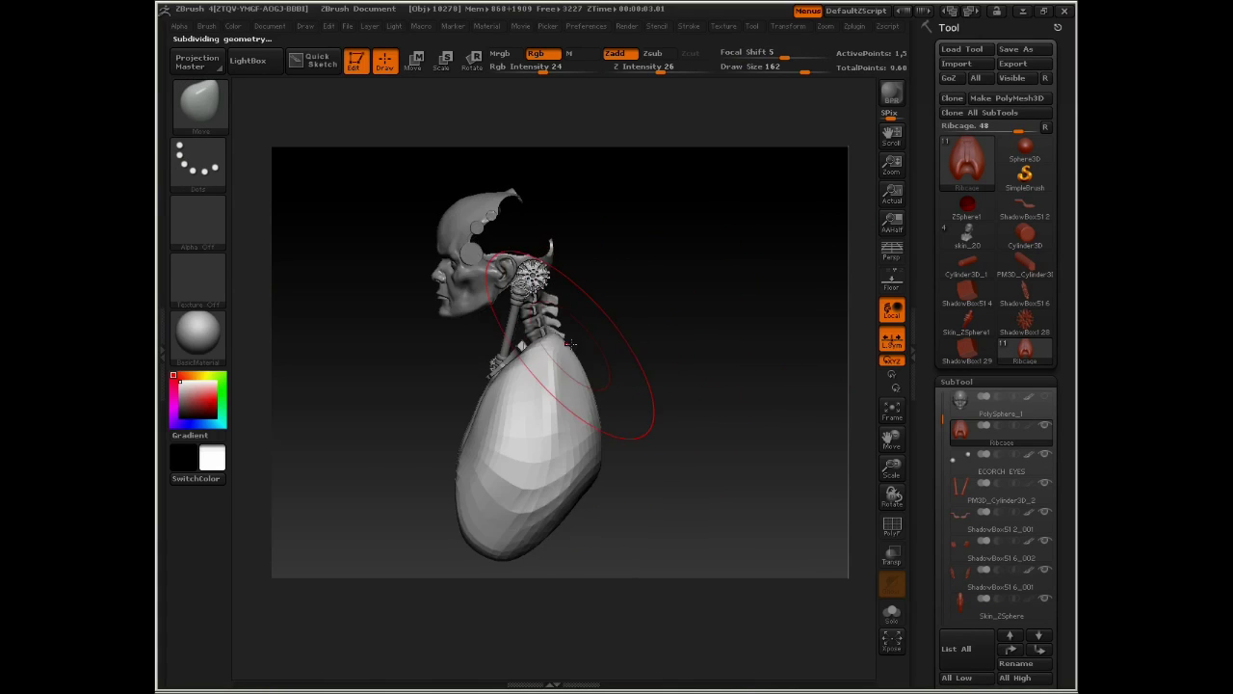
{"action": "left_click_drag", "start_coordinate": [637, 145], "coordinate": [637, 137]}
{"action": "key", "text": "space"}
{"action": "mouse_move", "coordinate": [565, 328]}
{"action": "left_mouse_down"}
{"action": "mouse_move", "coordinate": [603, 327]}
{"action": "mouse_move", "coordinate": [561, 333]}
{"action": "mouse_move", "coordinate": [586, 320]}
{"action": "left_mouse_up"}
{"action": "left_click_drag", "start_coordinate": [601, 208], "coordinate": [575, 168]}
{"action": "mouse_move", "coordinate": [533, 351]}
{"action": "left_mouse_down"}
{"action": "mouse_move", "coordinate": [544, 350]}
{"action": "mouse_move", "coordinate": [495, 363]}
{"action": "left_mouse_up"}
{"action": "key", "text": "space"}
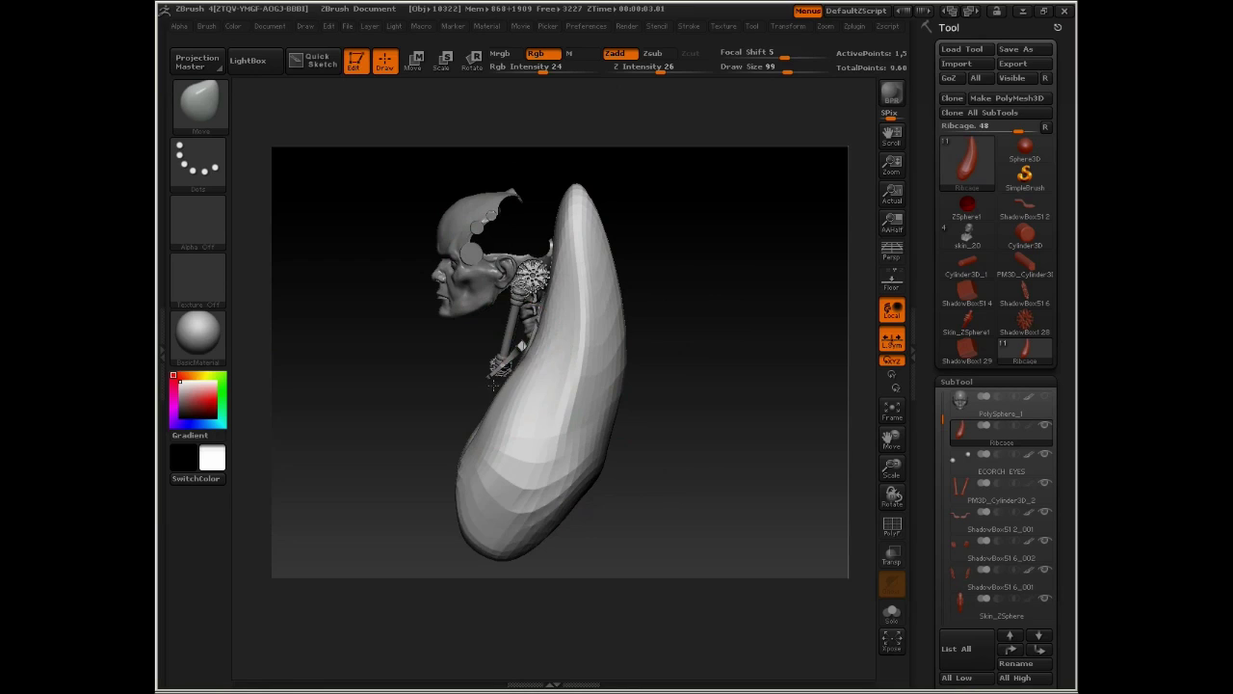
- Set the Move brush to focal shift 0 and draw size 118, and pull the hood's top forward toward the back of the skull
{"action": "mouse_move", "coordinate": [426, 402]}
{"action": "left_mouse_down"}
{"action": "mouse_move", "coordinate": [493, 397]}
{"action": "mouse_move", "coordinate": [509, 426]}
{"action": "mouse_move", "coordinate": [578, 386]}
{"action": "left_mouse_up"}
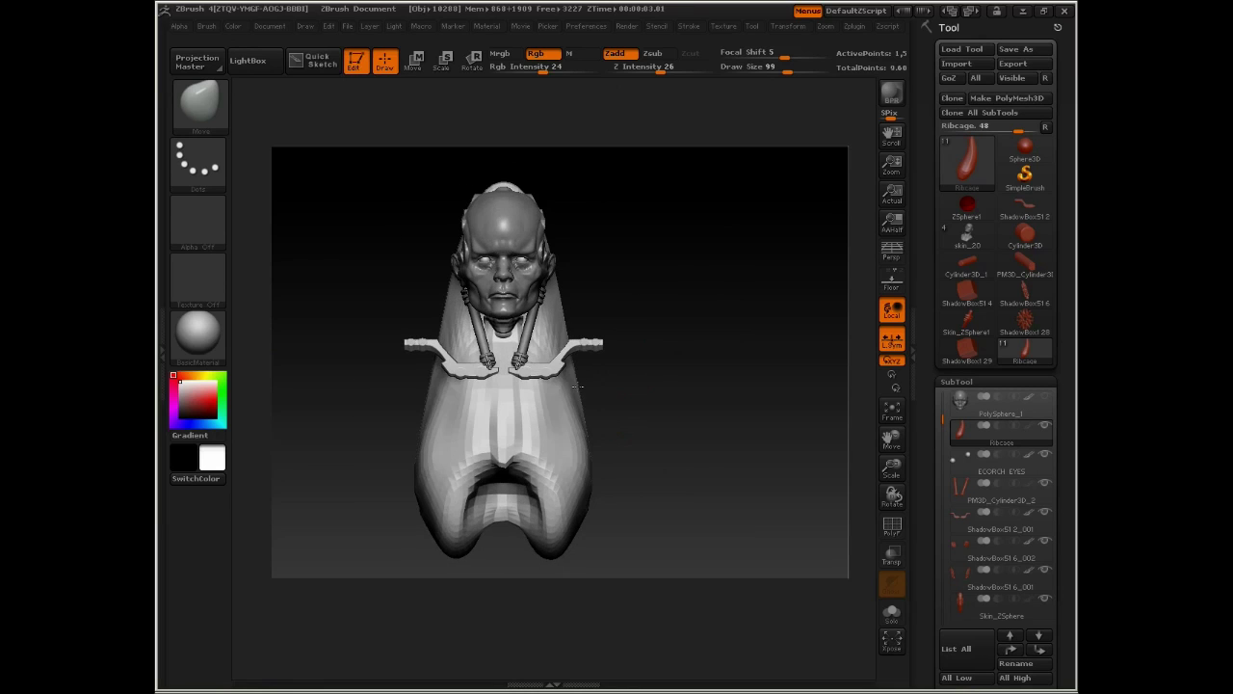
{"action": "key", "text": "space"}
{"action": "mouse_move", "coordinate": [563, 343]}
{"action": "left_mouse_down"}
{"action": "mouse_move", "coordinate": [588, 335]}
{"action": "mouse_move", "coordinate": [564, 339]}
{"action": "mouse_move", "coordinate": [593, 323]}
{"action": "mouse_move", "coordinate": [585, 312]}
{"action": "mouse_move", "coordinate": [643, 321]}
{"action": "left_mouse_up"}
{"action": "key", "text": "space"}
{"action": "mouse_move", "coordinate": [693, 267]}
{"action": "left_mouse_down"}
{"action": "mouse_move", "coordinate": [524, 247]}
{"action": "mouse_move", "coordinate": [582, 231]}
{"action": "mouse_move", "coordinate": [553, 233]}
{"action": "mouse_move", "coordinate": [554, 218]}
{"action": "mouse_move", "coordinate": [627, 195]}
{"action": "left_mouse_up"}
{"action": "key", "text": "space"}
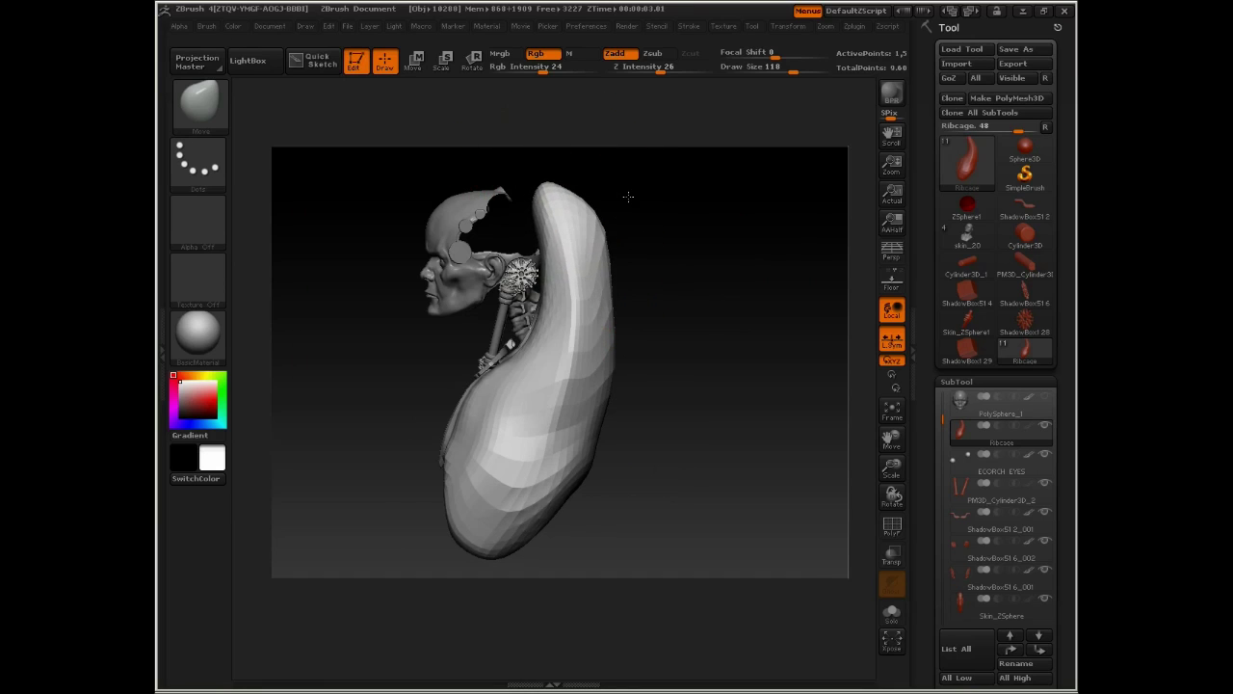
{"action": "mouse_move", "coordinate": [549, 208]}
{"action": "left_mouse_down"}
{"action": "mouse_move", "coordinate": [520, 200]}
{"action": "mouse_move", "coordinate": [598, 178]}
{"action": "left_mouse_up"}
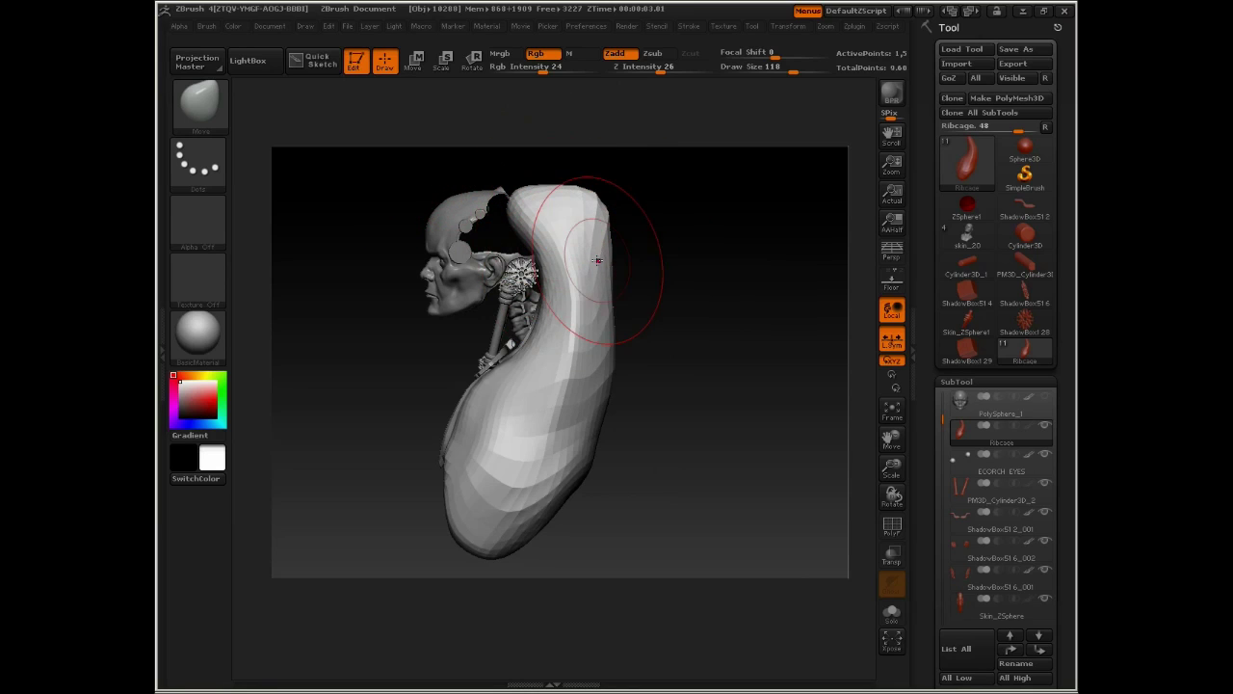
- Pull the Ribcage's shoulders outward and adjust the hood beside the neck, reducing the Move brush to draw size 61
{"action": "mouse_move", "coordinate": [641, 399]}
{"action": "left_mouse_down"}
{"action": "mouse_move", "coordinate": [711, 385]}
{"action": "mouse_move", "coordinate": [644, 376]}
{"action": "left_mouse_up"}
{"action": "left_click_drag", "start_coordinate": [402, 382], "coordinate": [252, 380]}
{"action": "mouse_move", "coordinate": [578, 432]}
{"action": "left_mouse_down"}
{"action": "mouse_move", "coordinate": [611, 409]}
{"action": "mouse_move", "coordinate": [664, 331]}
{"action": "mouse_move", "coordinate": [646, 328]}
{"action": "left_mouse_up"}
{"action": "left_click_drag", "start_coordinate": [707, 283], "coordinate": [705, 392], "text": "alt"}
{"action": "key", "text": "space"}
{"action": "left_click_drag", "start_coordinate": [552, 360], "coordinate": [532, 361]}
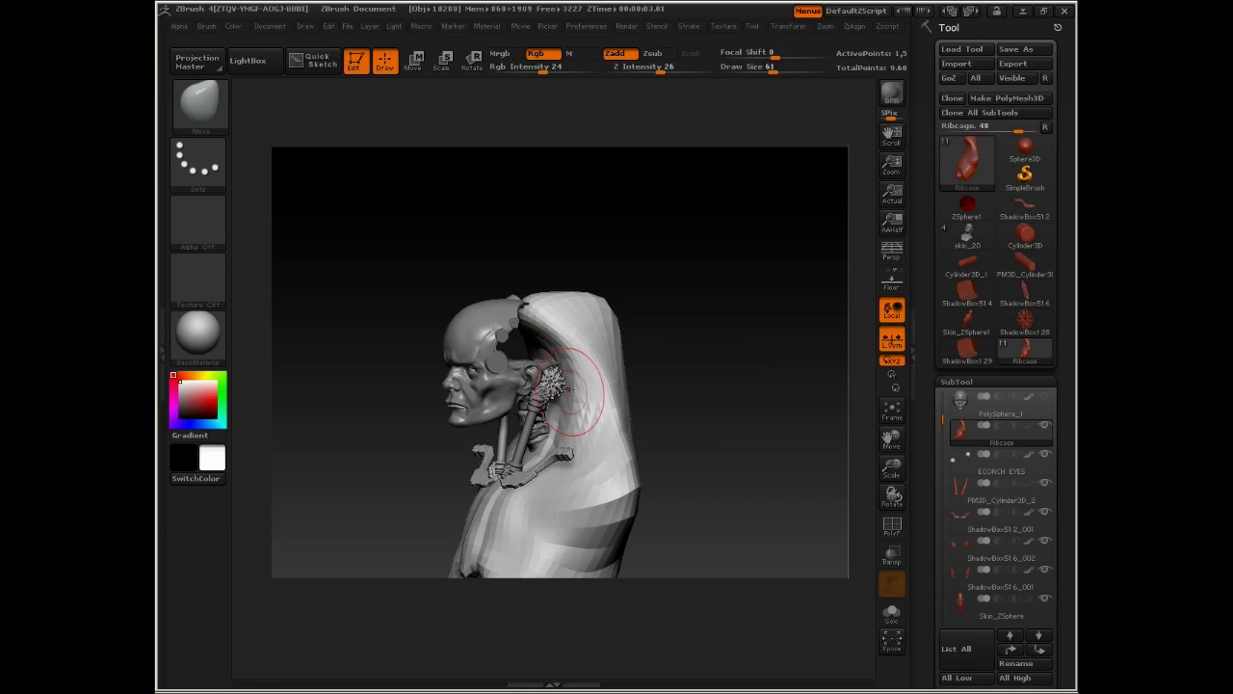
{"action": "left_click_drag", "start_coordinate": [636, 441], "coordinate": [559, 507]}
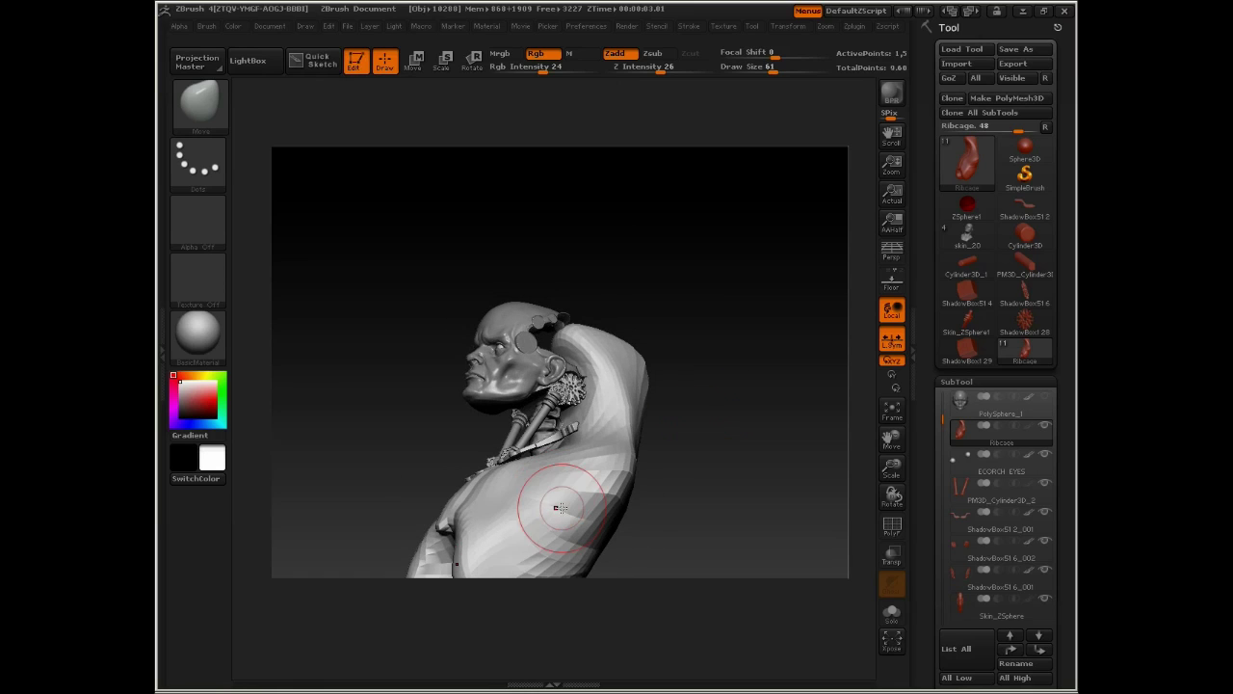
- Smooth out the shoulder silhouette with broad Move brush strokes at draw size 135
{"action": "key", "text": "space"}
{"action": "left_click_drag", "start_coordinate": [544, 464], "coordinate": [631, 465]}
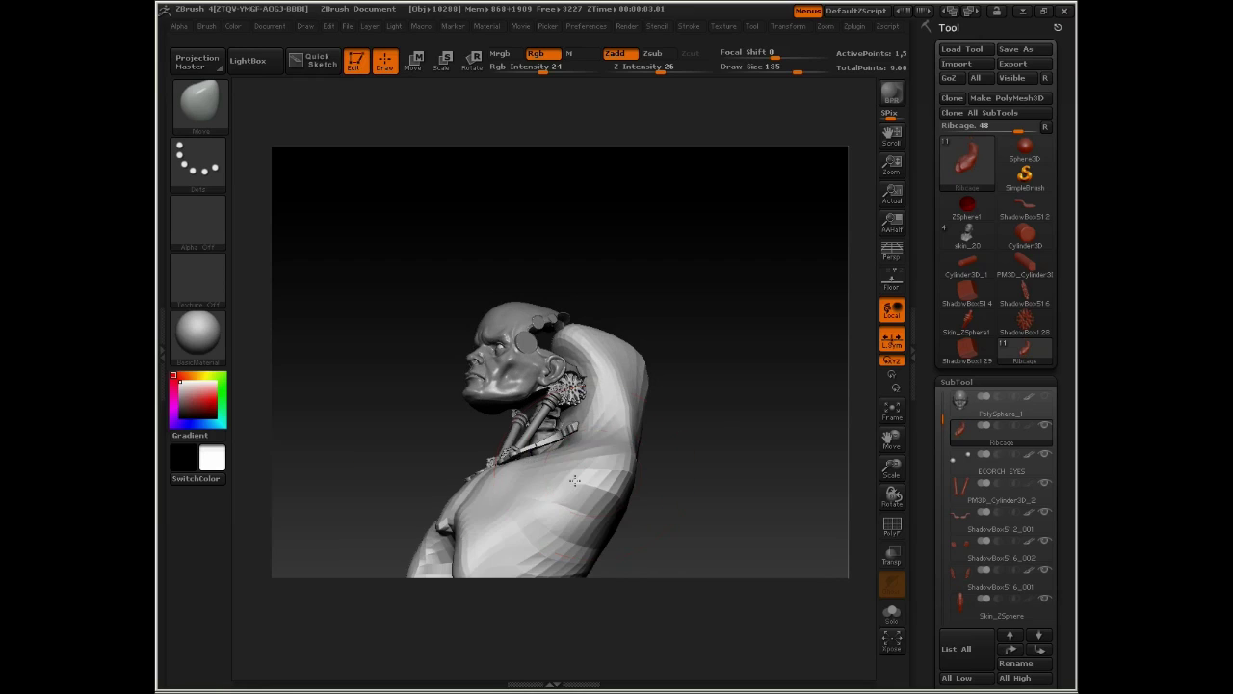
{"action": "left_click_drag", "start_coordinate": [643, 526], "coordinate": [739, 453], "text": "shift"}
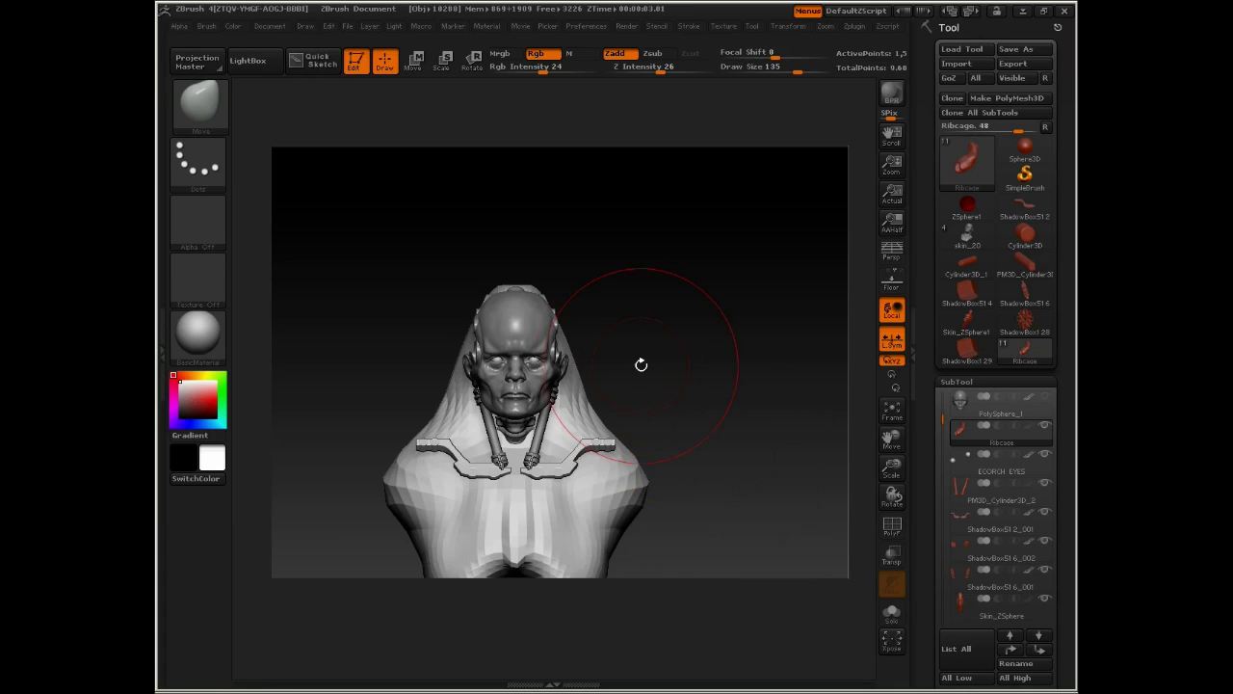
- Subdivide the Ribcage again and adjust the hood's front edge and the chest profile with the Move brush at draw size 72
{"action": "key", "text": "ctrl+d"}
{"action": "key", "text": "space"}
{"action": "mouse_move", "coordinate": [643, 468]}
{"action": "left_mouse_down"}
{"action": "mouse_move", "coordinate": [625, 468]}
{"action": "mouse_move", "coordinate": [649, 465]}
{"action": "left_mouse_up"}
{"action": "left_click_drag", "start_coordinate": [636, 508], "coordinate": [606, 325]}
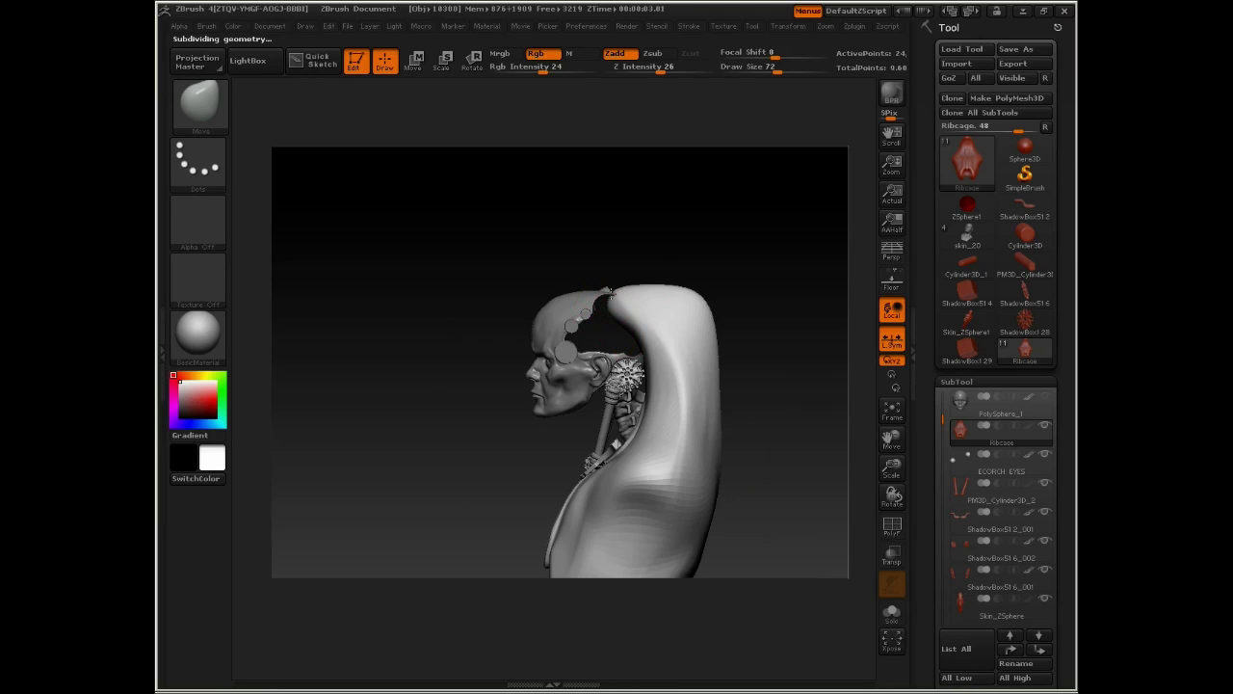
{"action": "mouse_move", "coordinate": [720, 289]}
{"action": "left_mouse_down", "text": "alt"}
{"action": "mouse_move", "coordinate": [716, 240]}
{"action": "mouse_move", "coordinate": [712, 269]}
{"action": "left_mouse_up", "text": "alt"}
{"action": "left_click_drag", "start_coordinate": [520, 431], "coordinate": [587, 422]}
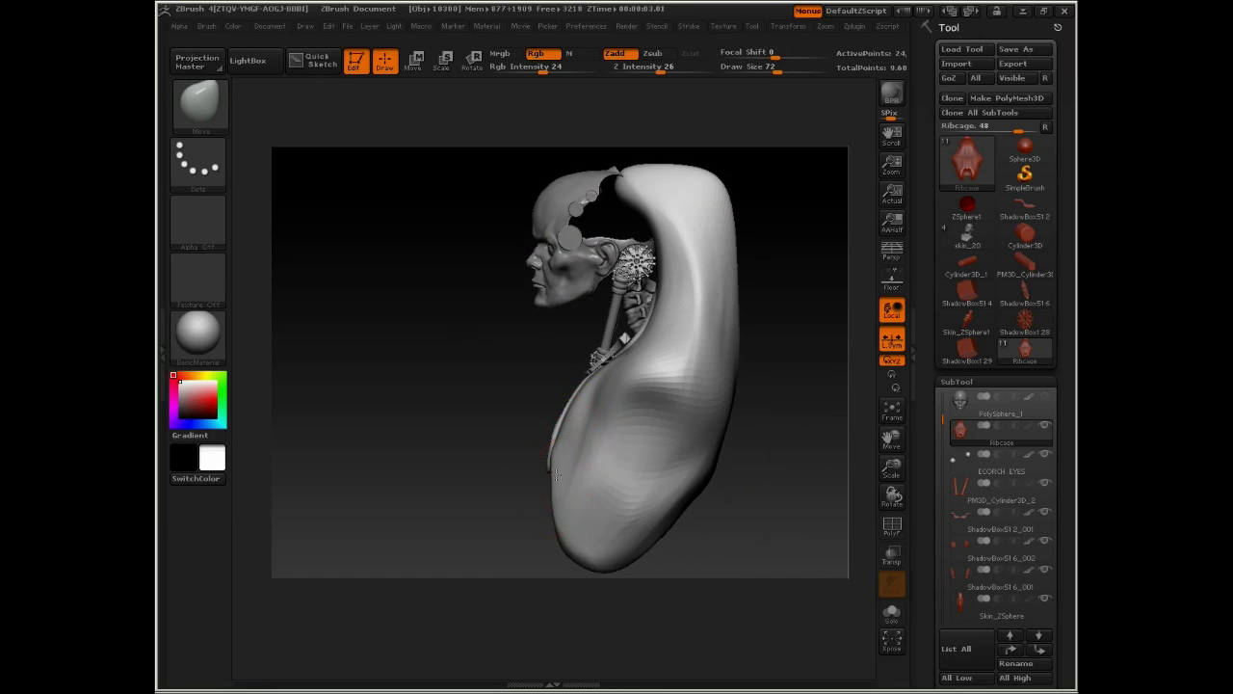
- Refine the lower torso and back contour in side view with the Move brush at draw size 130
{"action": "key", "text": "space"}
{"action": "left_click_drag", "start_coordinate": [723, 469], "coordinate": [739, 468]}
{"action": "left_click_drag", "start_coordinate": [673, 519], "coordinate": [701, 540]}
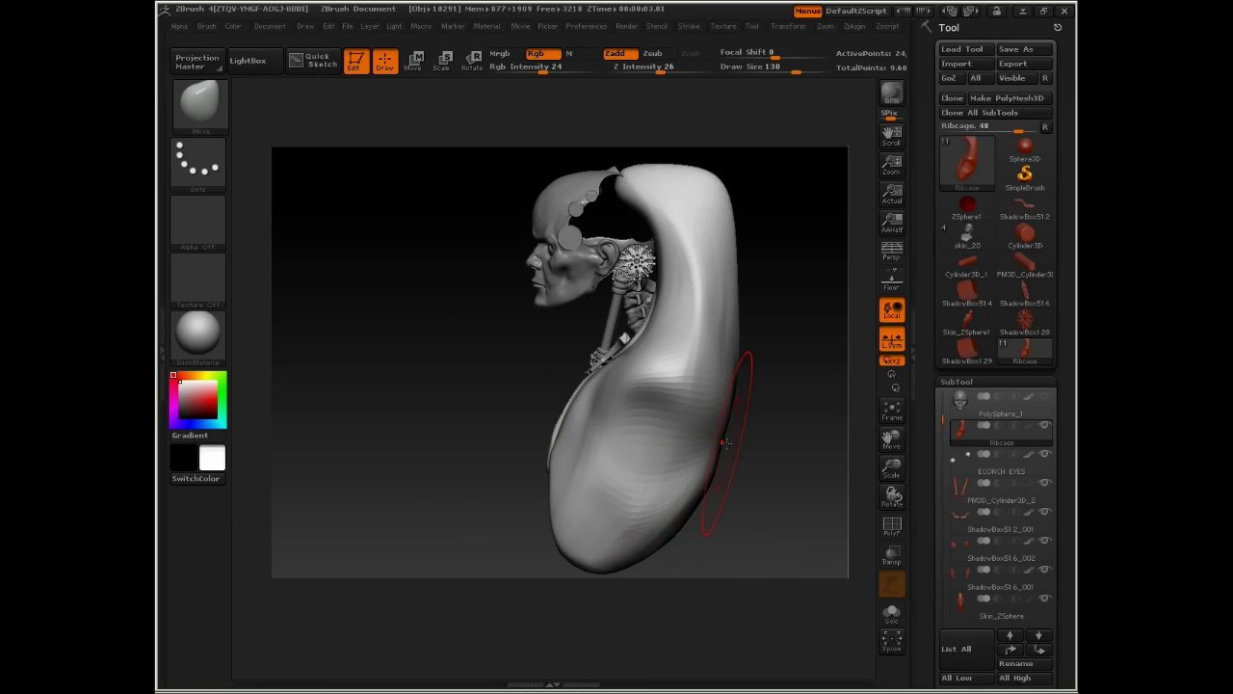
{"action": "left_click_drag", "start_coordinate": [750, 372], "coordinate": [678, 357], "text": "alt"}
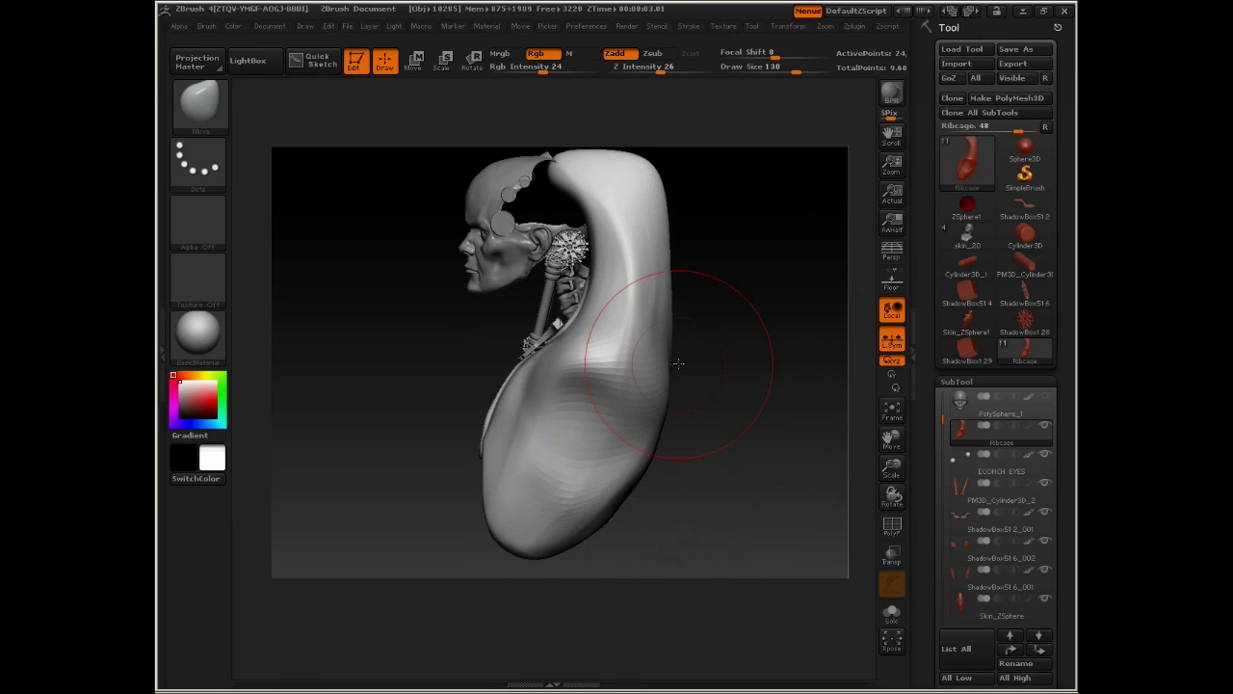
{"action": "left_click_drag", "start_coordinate": [670, 281], "coordinate": [687, 282]}
{"action": "mouse_move", "coordinate": [678, 218]}
{"action": "left_mouse_down"}
{"action": "mouse_move", "coordinate": [790, 212]}
{"action": "mouse_move", "coordinate": [738, 317]}
{"action": "mouse_move", "coordinate": [767, 291]}
{"action": "mouse_move", "coordinate": [757, 302]}
{"action": "mouse_move", "coordinate": [710, 298]}
{"action": "mouse_move", "coordinate": [724, 329]}
{"action": "mouse_move", "coordinate": [699, 270]}
{"action": "mouse_move", "coordinate": [735, 242]}
{"action": "mouse_move", "coordinate": [632, 214]}
{"action": "left_mouse_up"}
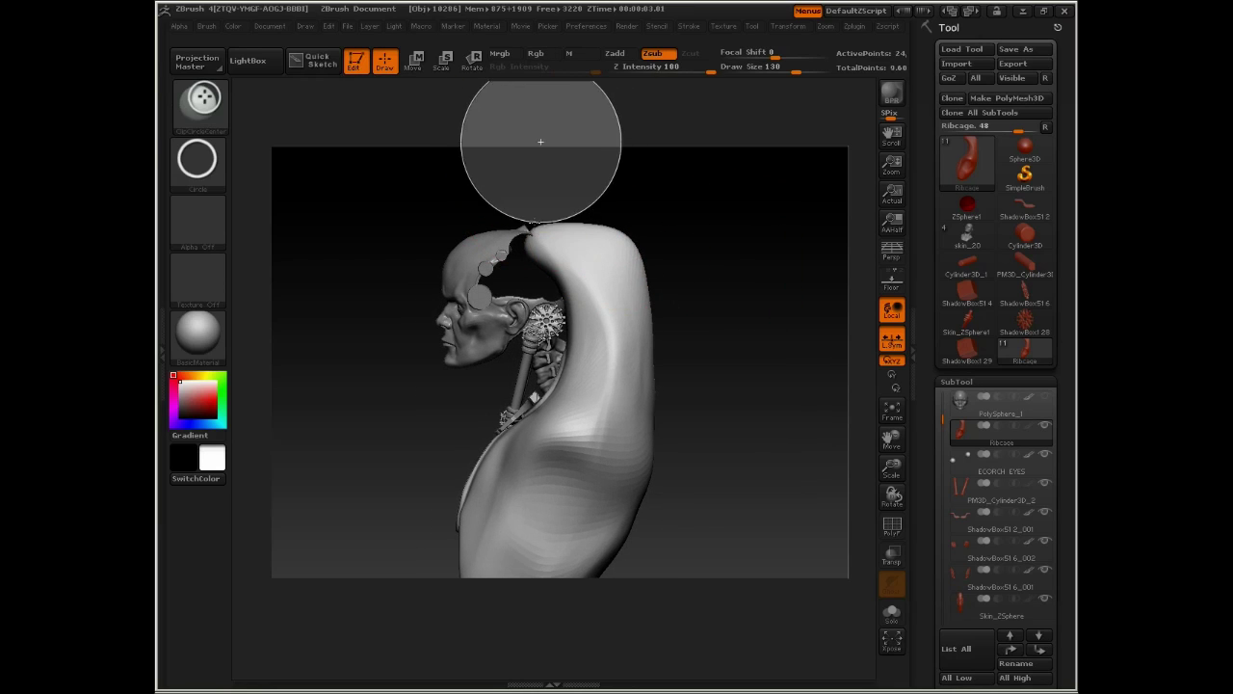
- Choose the ClipCurve brush and subdivide the Ribcage mesh to level 4
{"action": "left_click", "coordinate": [200, 100]}
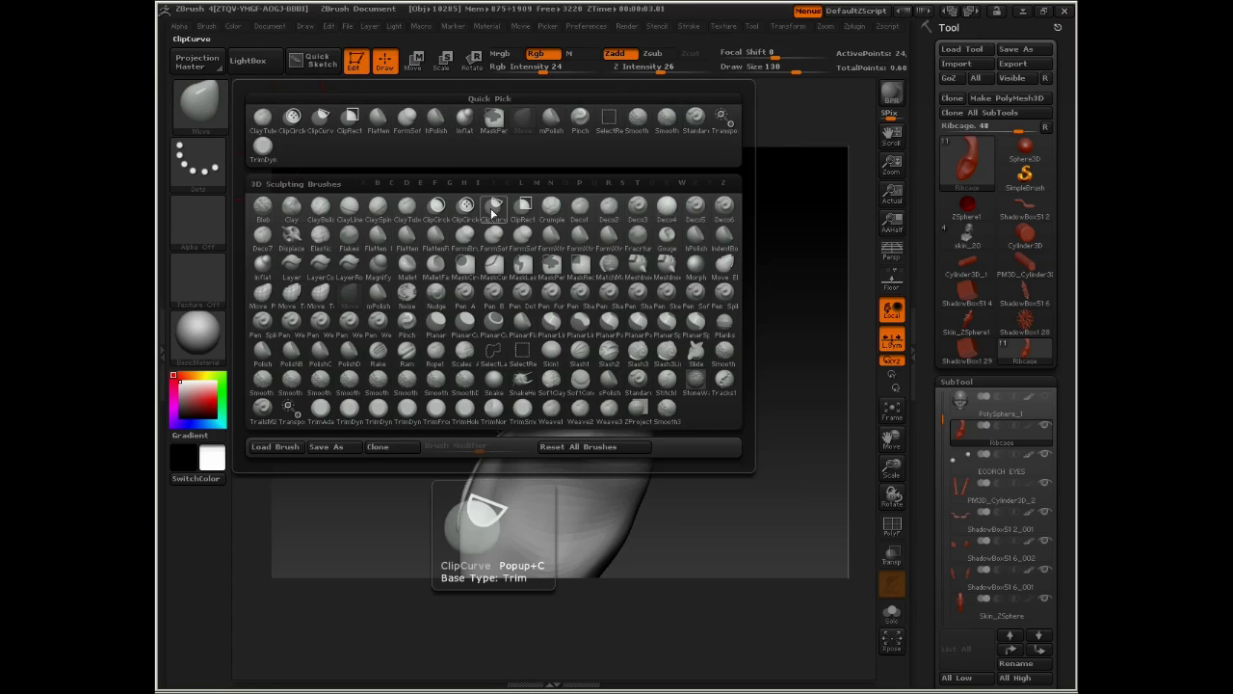
{"action": "left_click", "coordinate": [489, 195]}
{"action": "left_click", "coordinate": [436, 240]}
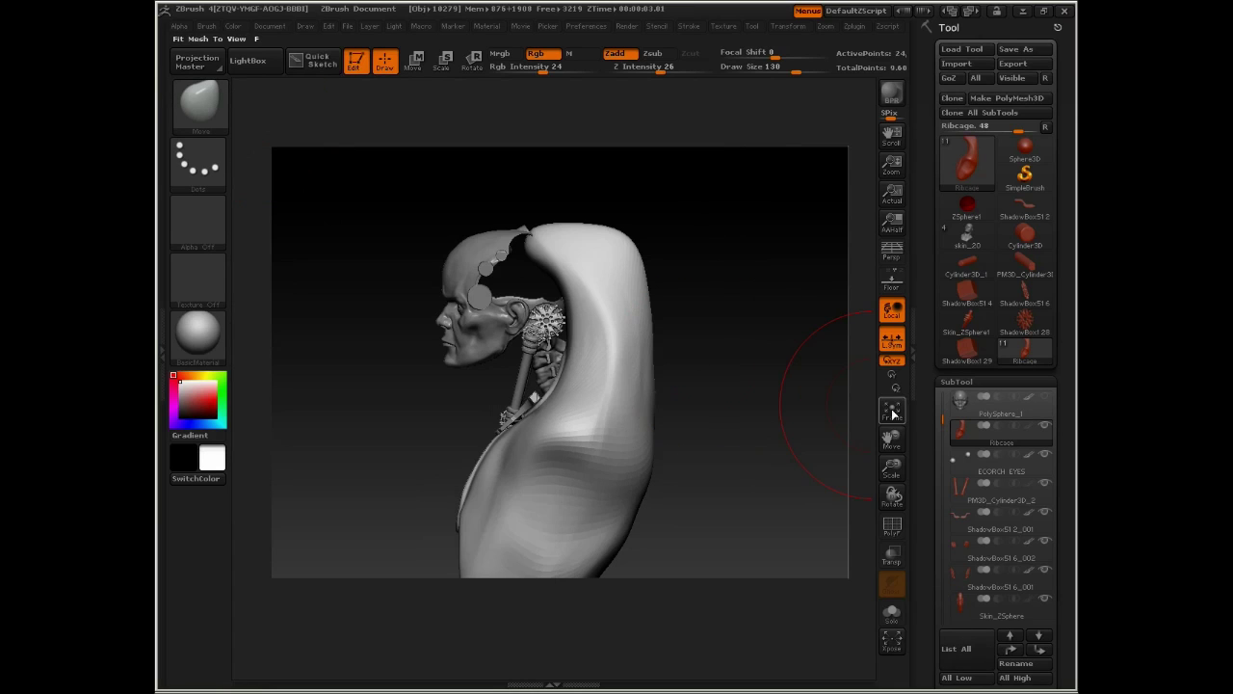
{"action": "left_click_drag", "start_coordinate": [921, 379], "coordinate": [934, 231]}
{"action": "mouse_move", "coordinate": [1003, 656]}
{"action": "left_mouse_down"}
{"action": "mouse_move", "coordinate": [998, 568]}
{"action": "mouse_move", "coordinate": [1015, 589]}
{"action": "left_mouse_up"}
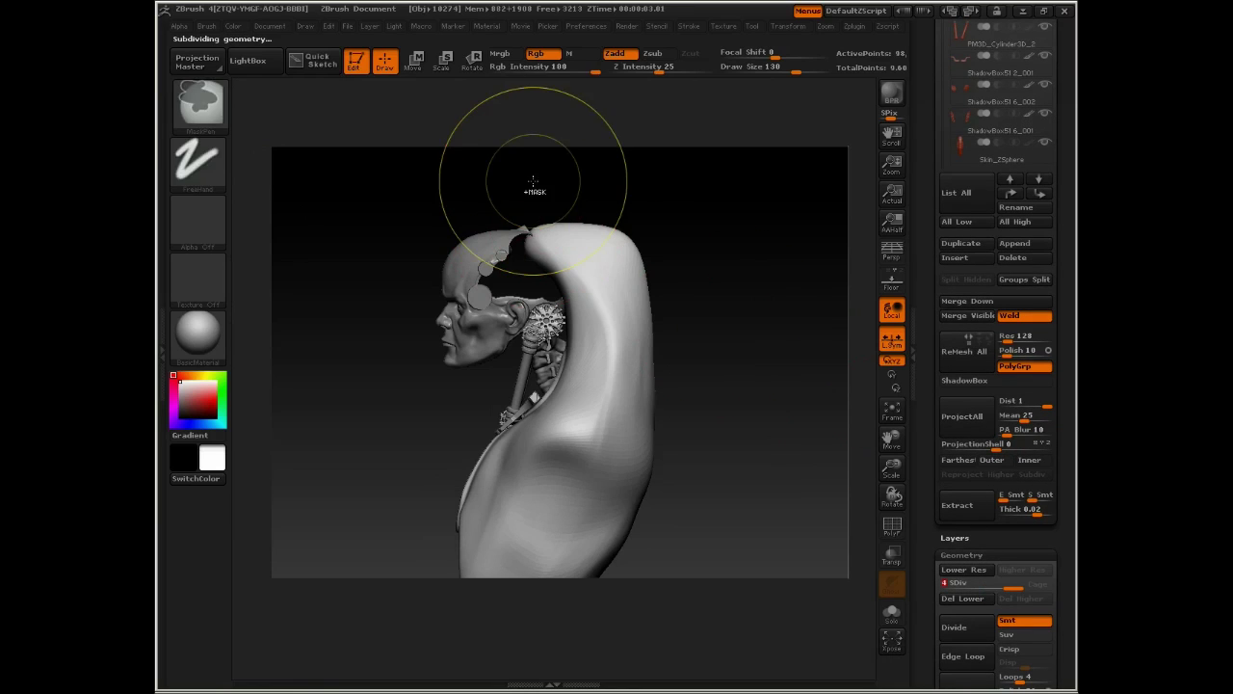
- Clip the hood's outer contour in side view with a curve over its top and down along the back
{"action": "left_click_drag", "start_coordinate": [536, 174], "coordinate": [529, 254], "text": "ctrl+shift"}
{"action": "mouse_move", "coordinate": [542, 122]}
{"action": "left_mouse_down", "text": "ctrl+shift"}
{"action": "mouse_move", "coordinate": [539, 216]}
{"action": "mouse_move", "coordinate": [538, 201]}
{"action": "left_mouse_up", "text": "ctrl+shift"}
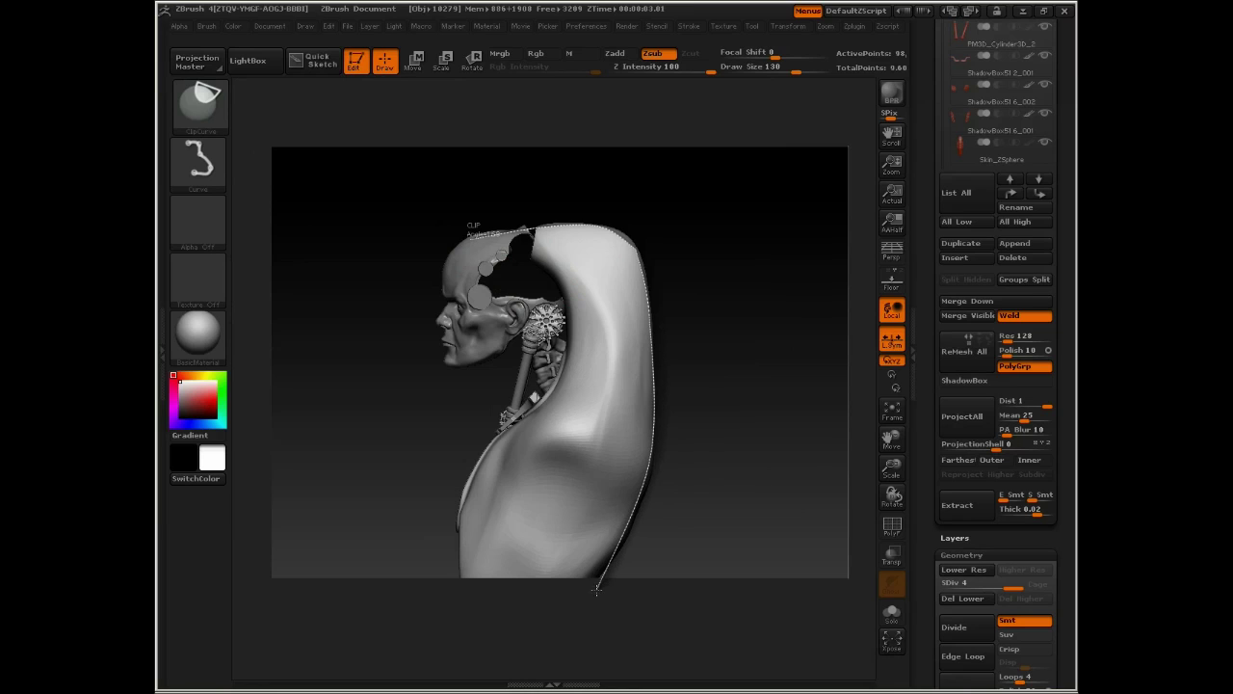
{"action": "mouse_move", "coordinate": [749, 267]}
{"action": "left_mouse_down"}
{"action": "mouse_move", "coordinate": [738, 225]}
{"action": "mouse_move", "coordinate": [711, 267]}
{"action": "mouse_move", "coordinate": [689, 272]}
{"action": "mouse_move", "coordinate": [713, 283]}
{"action": "mouse_move", "coordinate": [724, 267]}
{"action": "mouse_move", "coordinate": [701, 278]}
{"action": "mouse_move", "coordinate": [723, 283]}
{"action": "mouse_move", "coordinate": [749, 155]}
{"action": "mouse_move", "coordinate": [743, 201]}
{"action": "mouse_move", "coordinate": [828, 225]}
{"action": "mouse_move", "coordinate": [812, 157]}
{"action": "mouse_move", "coordinate": [776, 317]}
{"action": "mouse_move", "coordinate": [781, 269]}
{"action": "mouse_move", "coordinate": [718, 258]}
{"action": "left_mouse_up"}
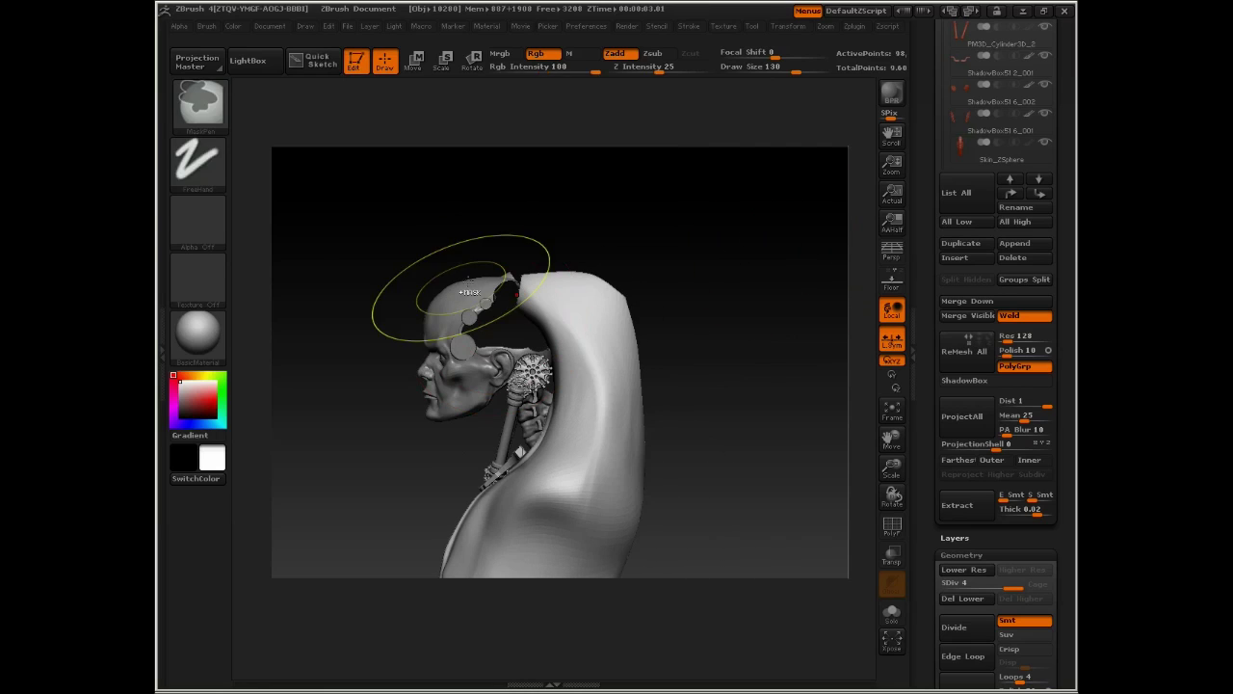
- Clip the hood's front in side view with a curve running under its top, down behind the neck and out over the chest
{"action": "left_click_drag", "start_coordinate": [395, 292], "coordinate": [491, 304], "text": "ctrl+shift"}
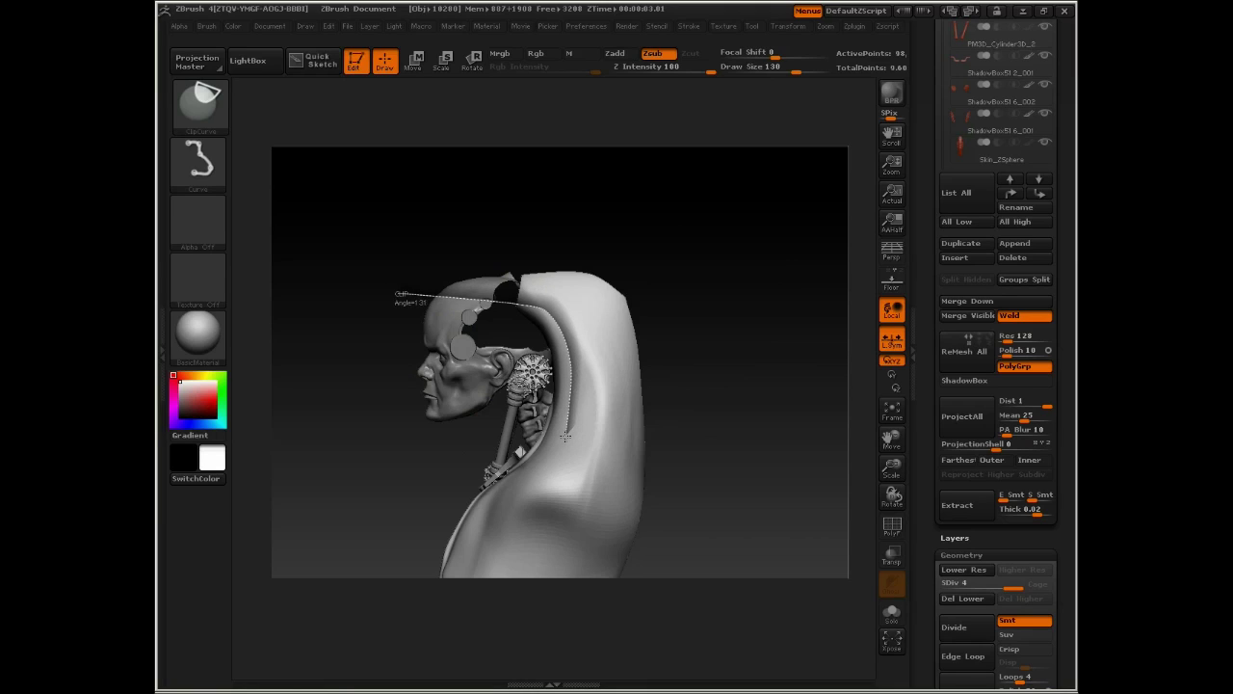
{"action": "left_click_drag", "start_coordinate": [499, 485], "coordinate": [434, 514], "text": "ctrl+shift"}
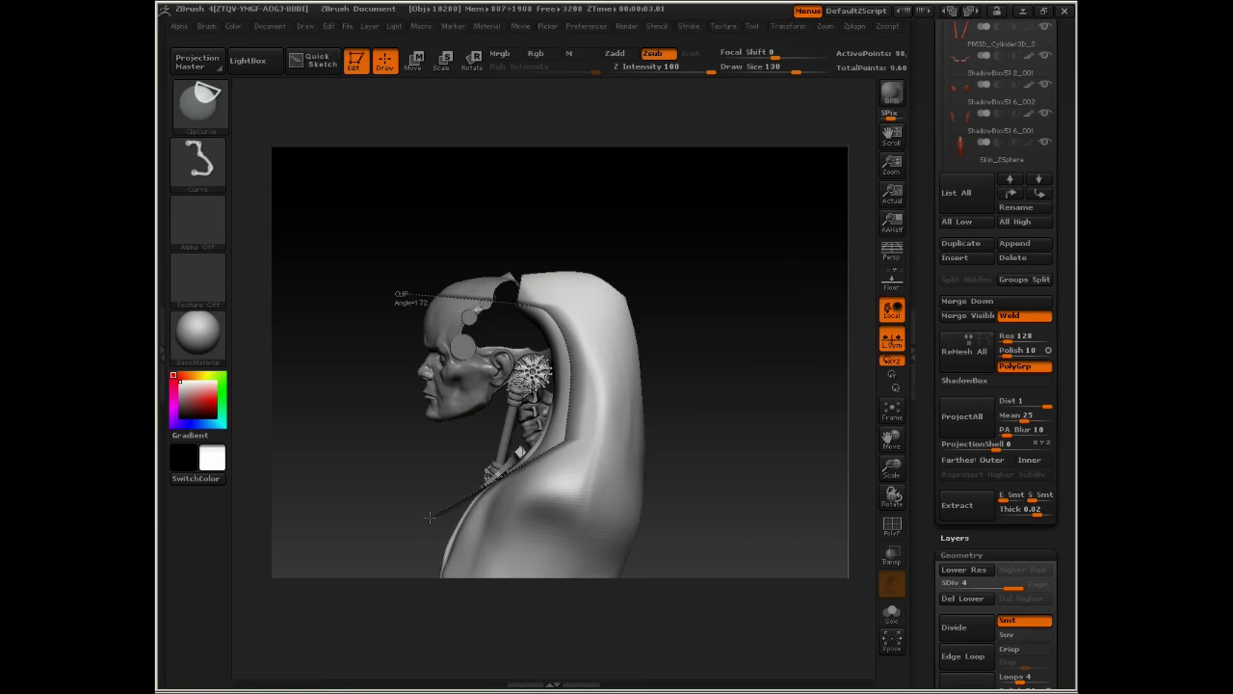
{"action": "mouse_move", "coordinate": [736, 201]}
{"action": "left_mouse_down"}
{"action": "mouse_move", "coordinate": [761, 190]}
{"action": "mouse_move", "coordinate": [748, 269]}
{"action": "mouse_move", "coordinate": [671, 231]}
{"action": "mouse_move", "coordinate": [686, 219]}
{"action": "mouse_move", "coordinate": [652, 206]}
{"action": "mouse_move", "coordinate": [711, 222]}
{"action": "left_mouse_up"}
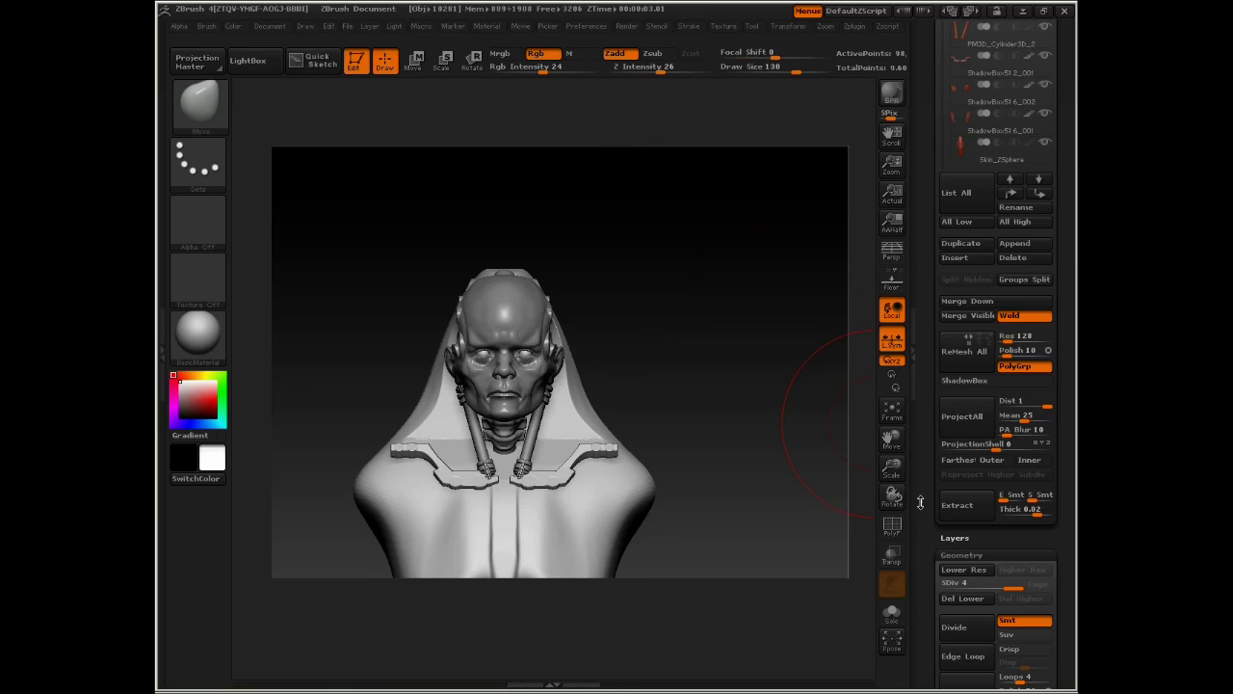
- Turn on transparency, paint a mask over the hood's inner face opening at draw size 41 and invert it
{"action": "left_click", "coordinate": [893, 556]}
{"action": "key", "text": "space"}
{"action": "left_click_drag", "start_coordinate": [508, 384], "coordinate": [476, 384]}
{"action": "mouse_move", "coordinate": [497, 337]}
{"action": "left_mouse_down", "text": "ctrl"}
{"action": "mouse_move", "coordinate": [475, 406]}
{"action": "mouse_move", "coordinate": [485, 370]}
{"action": "mouse_move", "coordinate": [487, 424]}
{"action": "left_mouse_up", "text": "ctrl"}
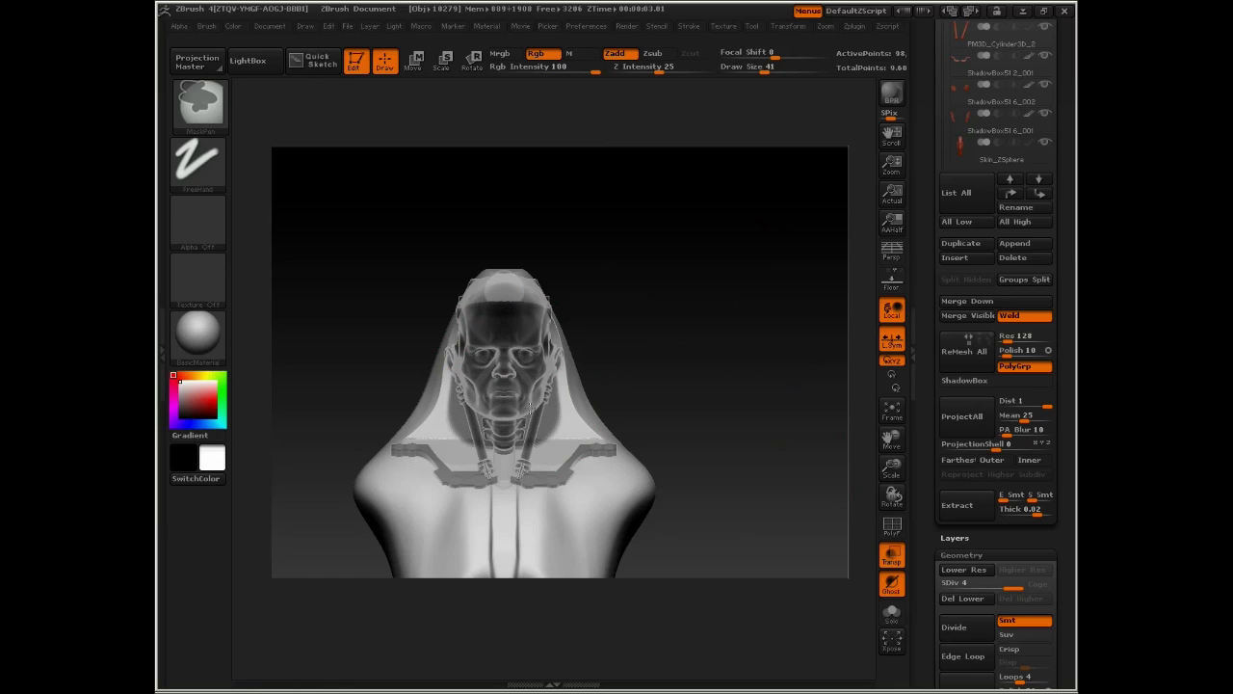
{"action": "left_click", "coordinate": [720, 283], "text": "ctrl"}
{"action": "left_click_drag", "start_coordinate": [717, 276], "coordinate": [644, 244]}
{"action": "mouse_move", "coordinate": [310, 280]}
{"action": "left_mouse_down", "text": "ctrl"}
{"action": "mouse_move", "coordinate": [425, 215]}
{"action": "mouse_move", "coordinate": [428, 226]}
{"action": "left_mouse_up", "text": "ctrl"}
{"action": "key", "text": "ctrl+z"}
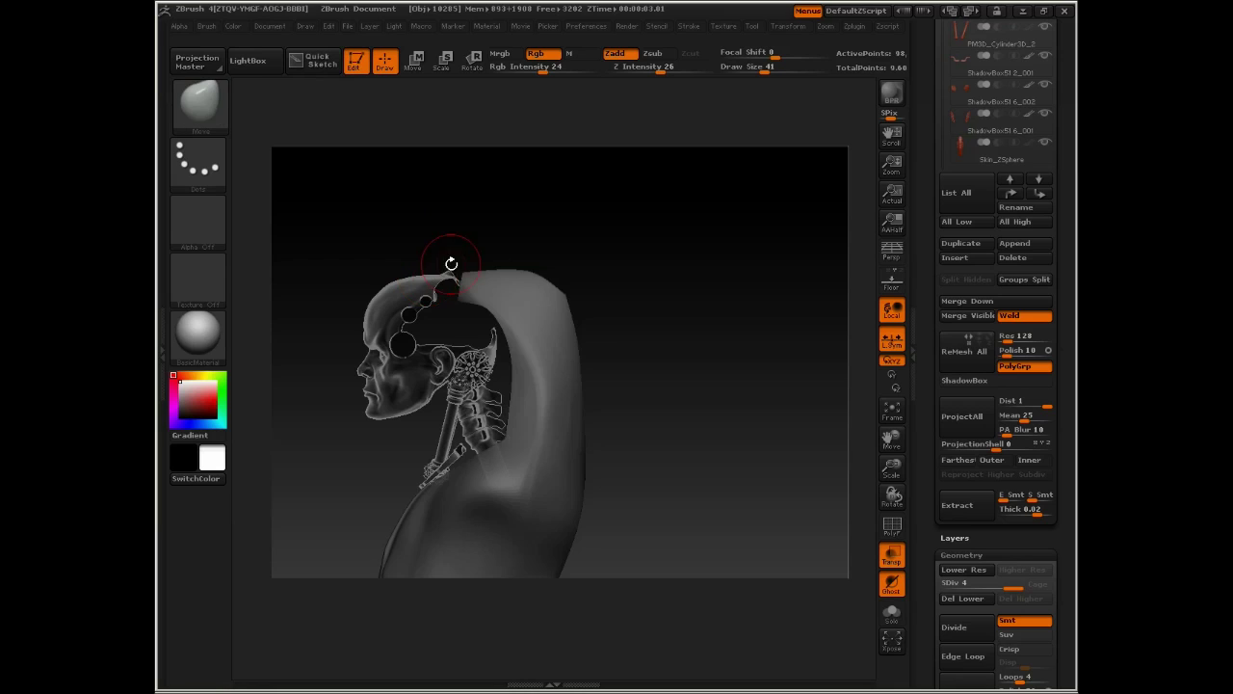
- Try to recess the unmasked inner wall of the hood by clipping it along a curve in side view
{"action": "left_click_drag", "start_coordinate": [502, 165], "coordinate": [511, 159]}
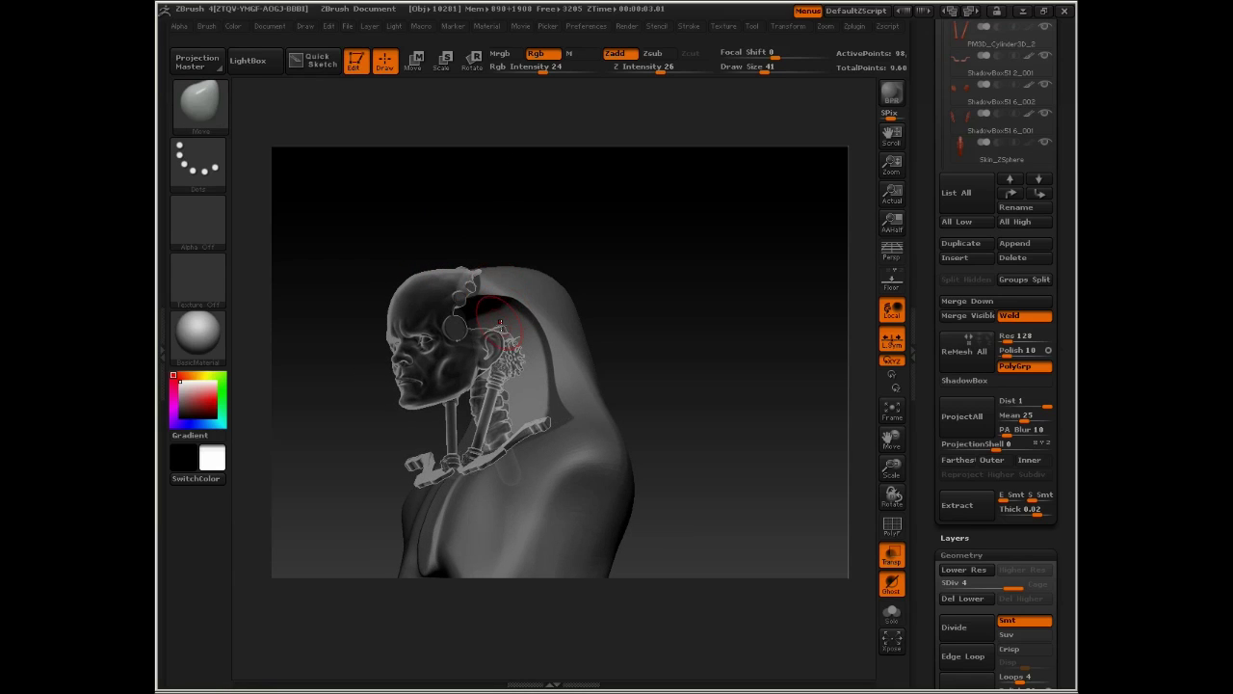
{"action": "left_click_drag", "start_coordinate": [532, 175], "coordinate": [542, 267], "text": "alt"}
{"action": "left_click_drag", "start_coordinate": [535, 216], "coordinate": [515, 191]}
{"action": "left_click_drag", "start_coordinate": [524, 249], "coordinate": [557, 271]}
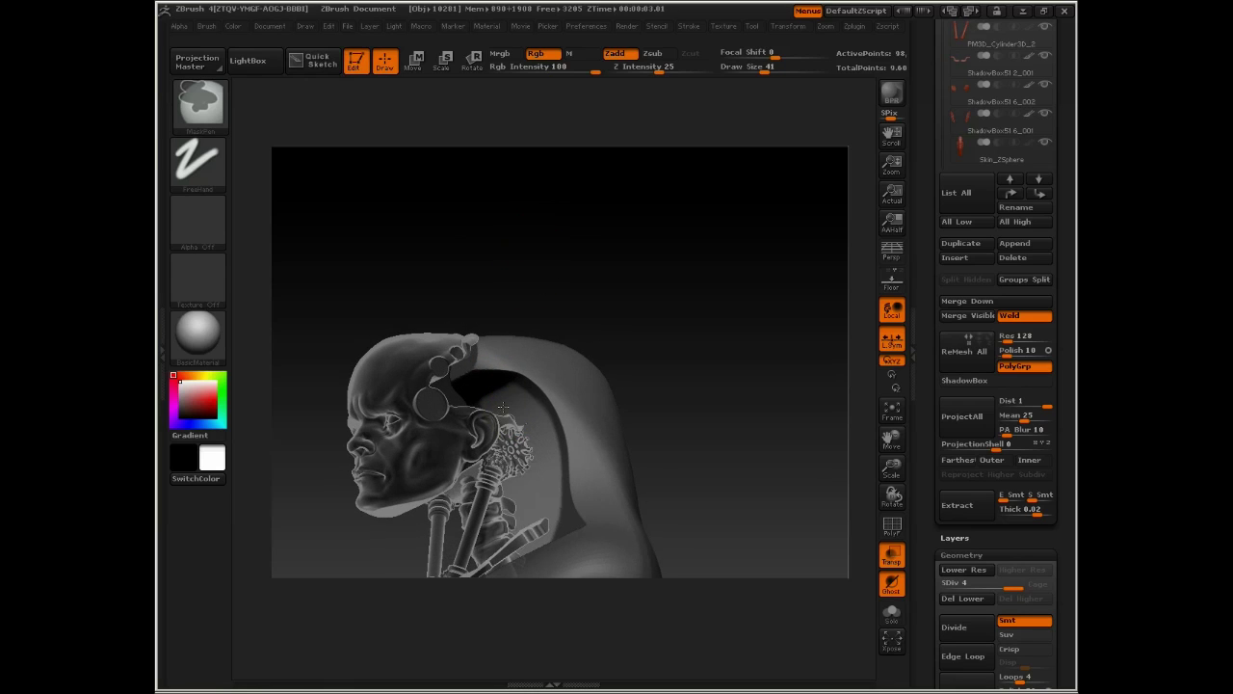
{"action": "left_click", "coordinate": [495, 390], "text": "ctrl"}
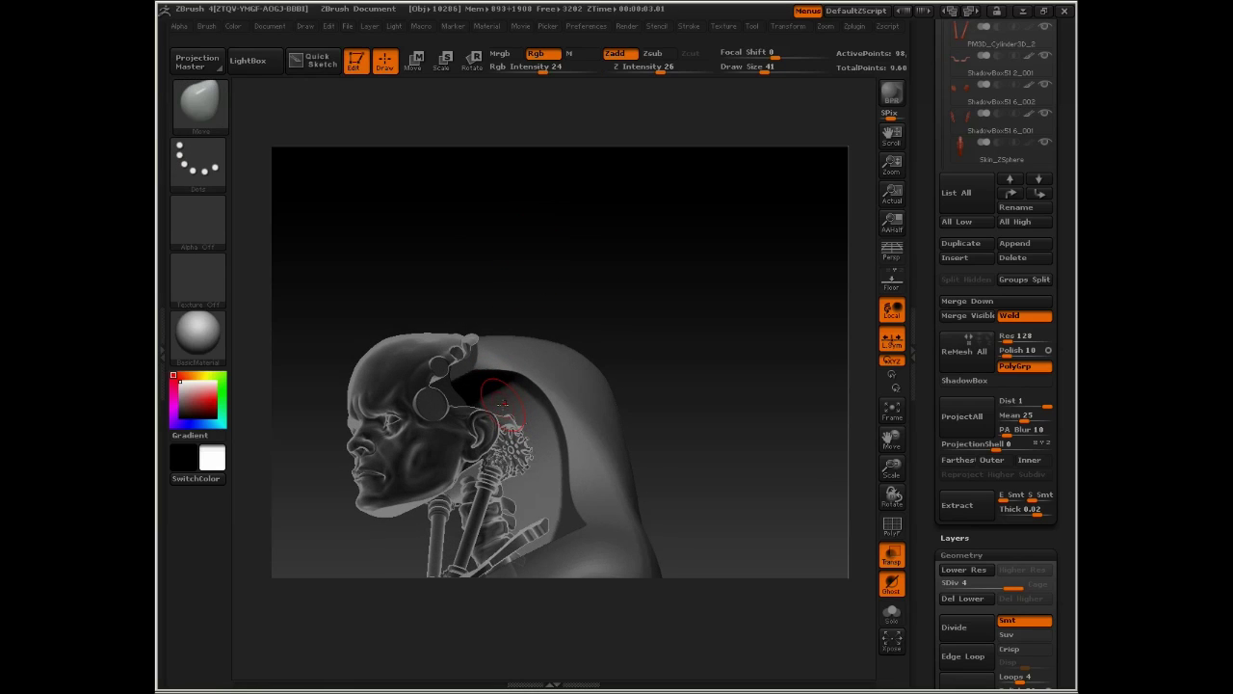
{"action": "key", "text": "ctrl"}
{"action": "mouse_move", "coordinate": [526, 254]}
{"action": "left_mouse_down"}
{"action": "mouse_move", "coordinate": [511, 221]}
{"action": "mouse_move", "coordinate": [530, 260]}
{"action": "mouse_move", "coordinate": [545, 231]}
{"action": "mouse_move", "coordinate": [539, 261]}
{"action": "mouse_move", "coordinate": [617, 203]}
{"action": "mouse_move", "coordinate": [594, 281]}
{"action": "mouse_move", "coordinate": [566, 276]}
{"action": "mouse_move", "coordinate": [591, 165]}
{"action": "mouse_move", "coordinate": [617, 174]}
{"action": "mouse_move", "coordinate": [432, 226]}
{"action": "mouse_move", "coordinate": [508, 242]}
{"action": "mouse_move", "coordinate": [414, 220]}
{"action": "mouse_move", "coordinate": [509, 248]}
{"action": "mouse_move", "coordinate": [596, 402]}
{"action": "left_mouse_up"}
{"action": "key", "text": "ctrl"}
{"action": "left_click_drag", "start_coordinate": [589, 487], "coordinate": [552, 566], "text": "ctrl+shift"}
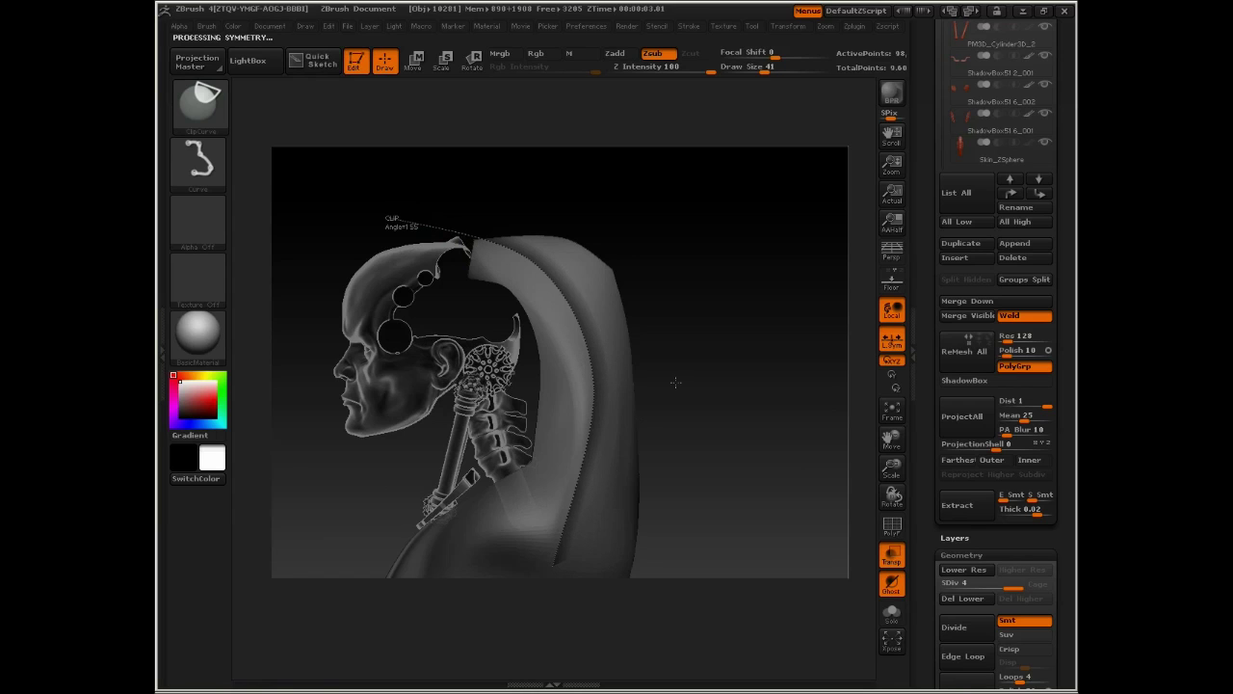
{"action": "left_click_drag", "start_coordinate": [680, 325], "coordinate": [724, 298]}
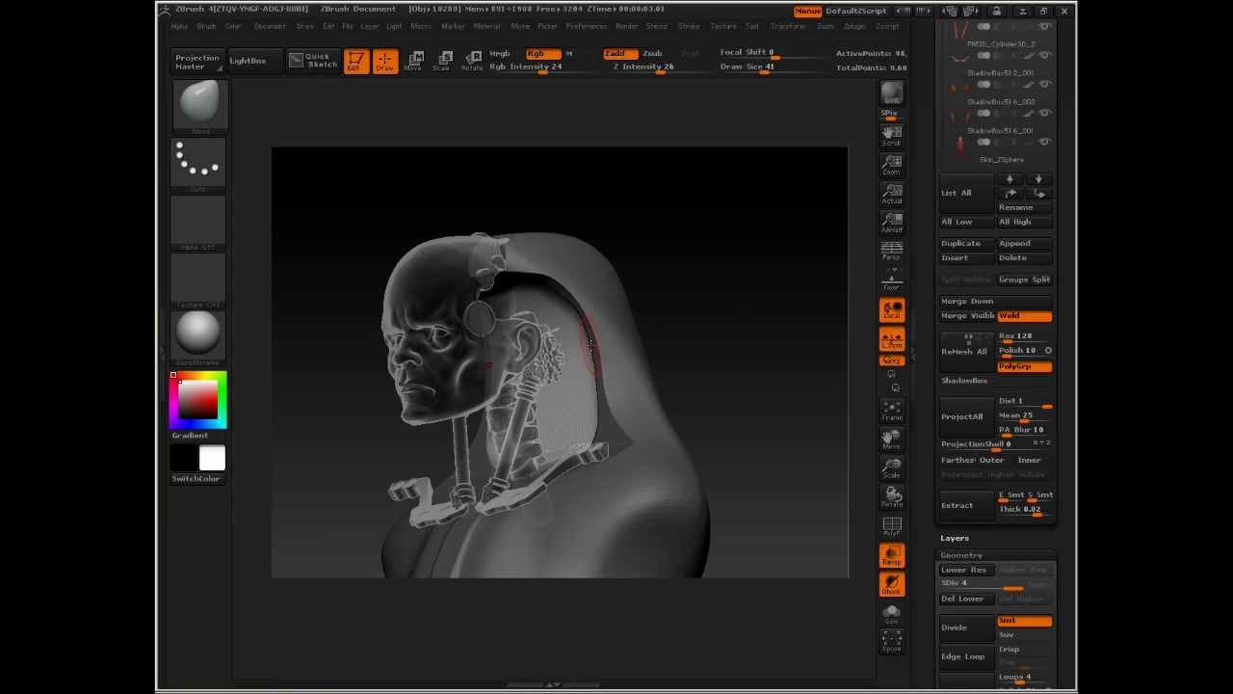
- Hide all subtools except the Ribcage and undo the clip of the hood's inner wall
{"action": "scroll", "coordinate": [1002, 241], "scroll_direction": "up", "scroll_amount": 3}
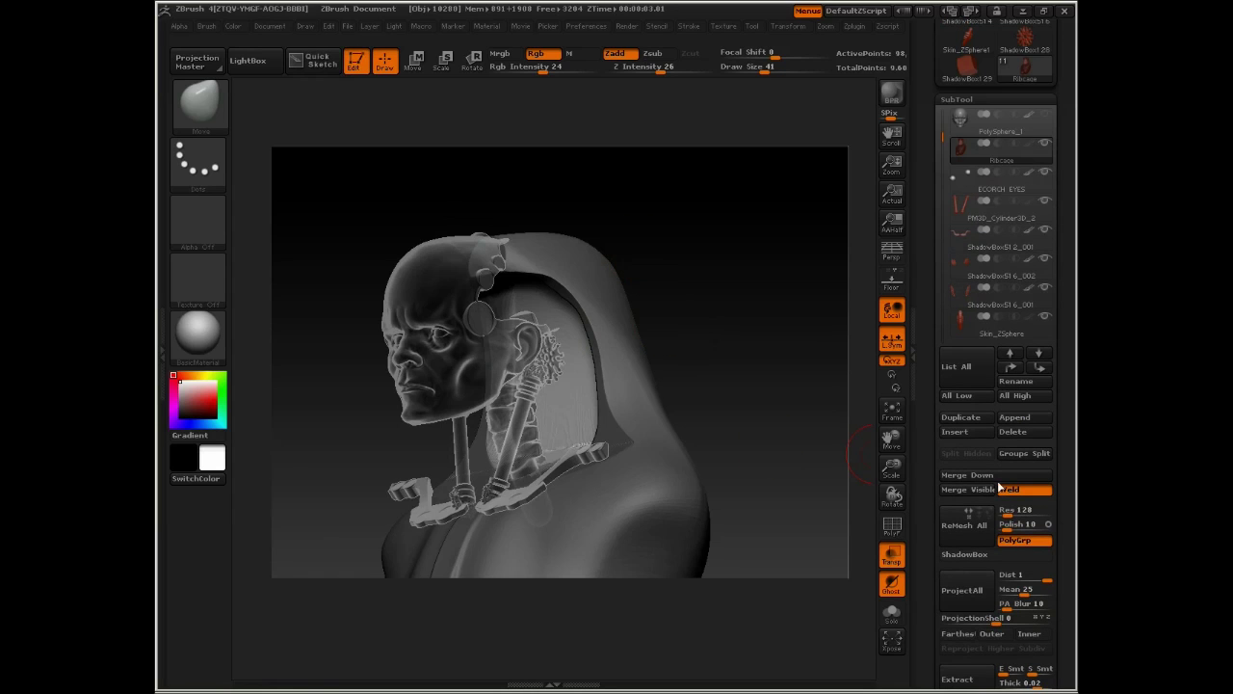
{"action": "left_click", "coordinate": [1045, 144]}
{"action": "left_click_drag", "start_coordinate": [678, 253], "coordinate": [761, 313]}
{"action": "left_click_drag", "start_coordinate": [696, 370], "coordinate": [620, 352]}
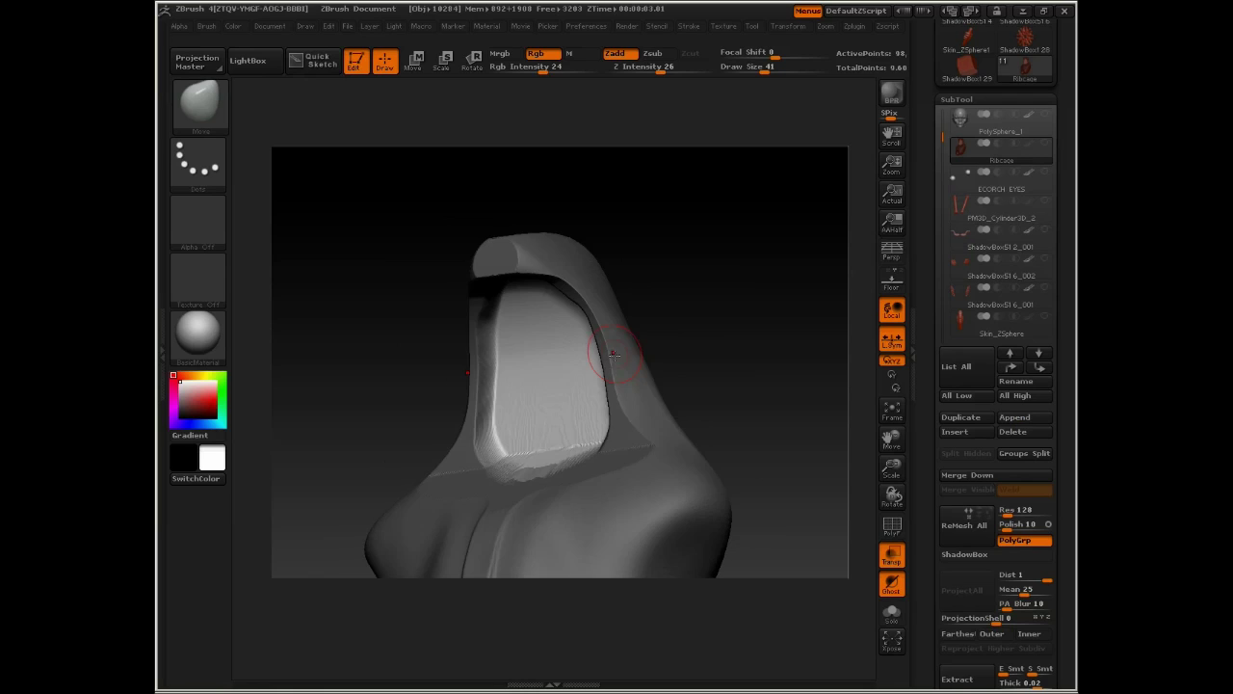
{"action": "key", "text": "ctrl+z"}
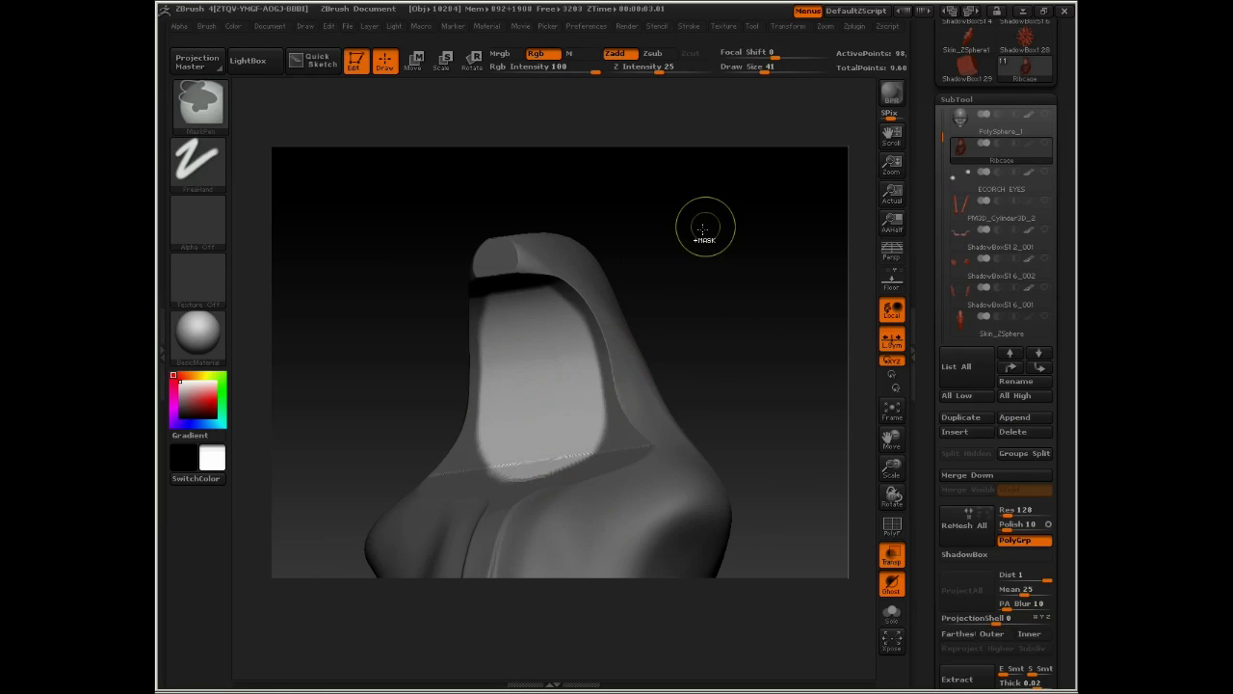
- Clear the mask from the hood and subdivide the Ribcage mesh to a higher resolution
{"action": "left_click_drag", "start_coordinate": [705, 229], "coordinate": [715, 253], "text": "ctrl"}
{"action": "key", "text": "ctrl"}
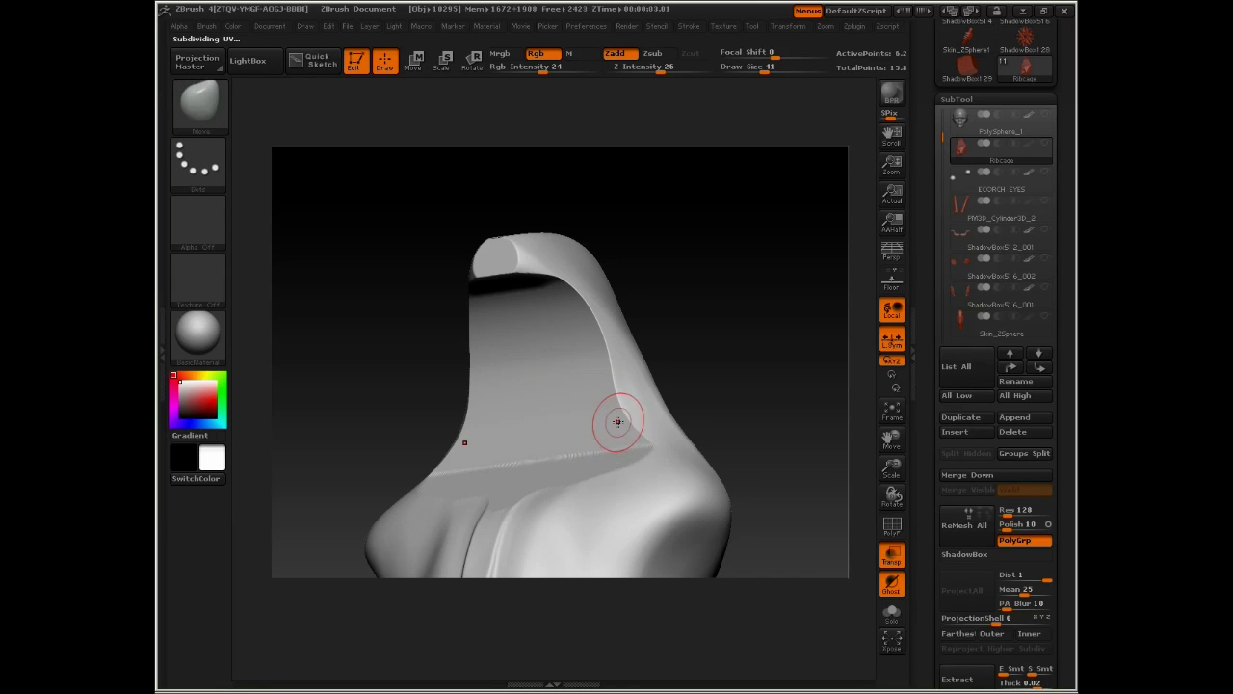
- Paint a new mask over the hood's inner face opening in front view at draw size 41
{"action": "left_click_drag", "start_coordinate": [636, 279], "coordinate": [647, 259], "text": "shift"}
{"action": "mouse_move", "coordinate": [514, 326]}
{"action": "left_mouse_down", "text": "ctrl"}
{"action": "mouse_move", "coordinate": [520, 341]}
{"action": "mouse_move", "coordinate": [493, 307]}
{"action": "mouse_move", "coordinate": [482, 339]}
{"action": "mouse_move", "coordinate": [476, 438]}
{"action": "mouse_move", "coordinate": [493, 463]}
{"action": "mouse_move", "coordinate": [518, 448]}
{"action": "mouse_move", "coordinate": [529, 408]}
{"action": "left_mouse_up", "text": "ctrl"}
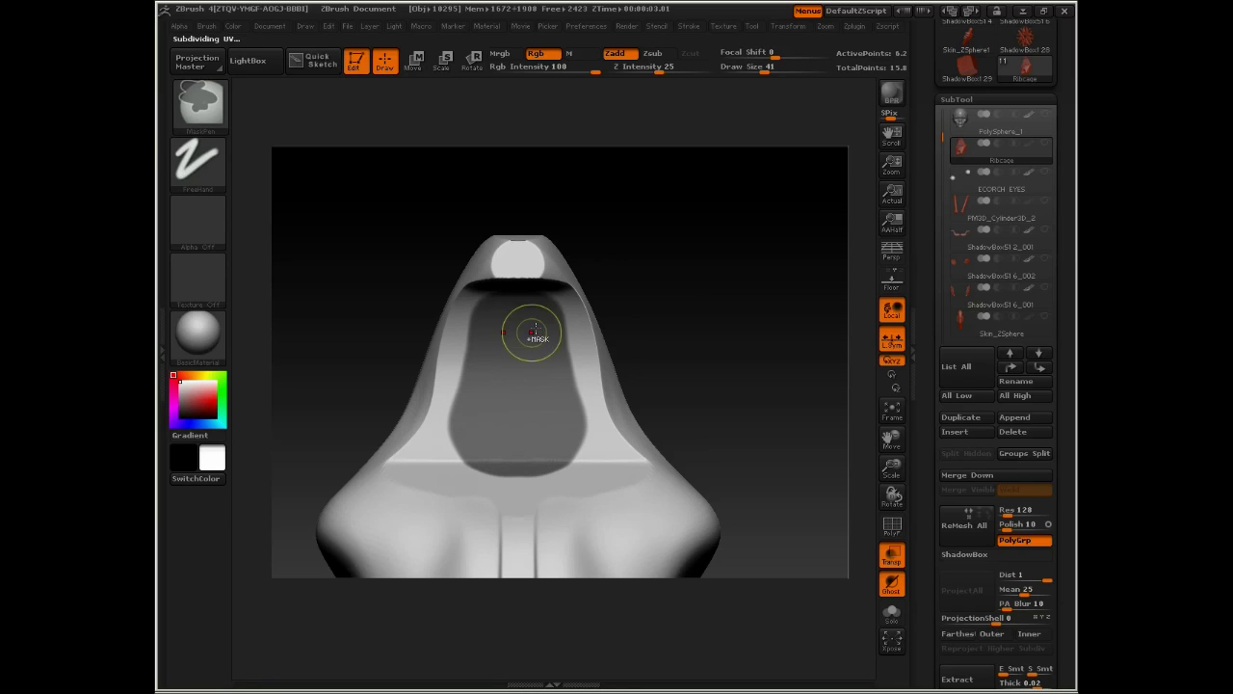
- Widen the mask over the hood's inner face opening toward its side walls and lower corners
{"action": "left_click_drag", "start_coordinate": [623, 247], "coordinate": [626, 173]}
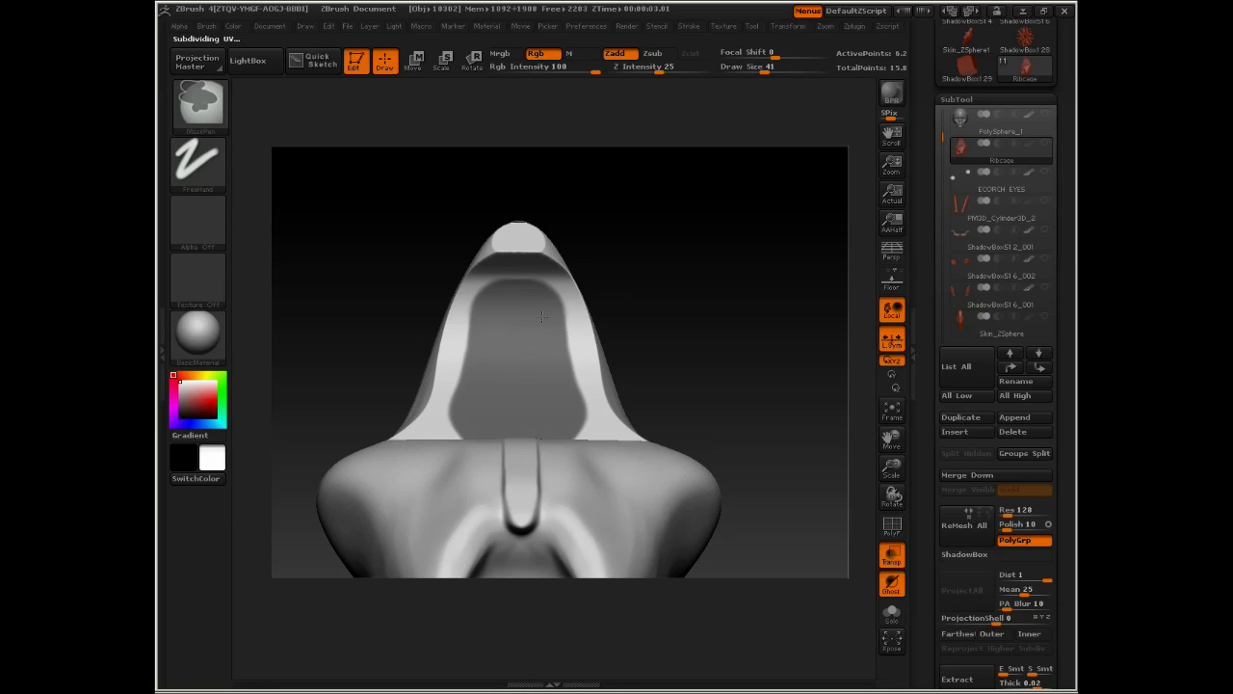
{"action": "left_click_drag", "start_coordinate": [541, 316], "coordinate": [556, 364], "text": "ctrl"}
{"action": "left_click_drag", "start_coordinate": [669, 291], "coordinate": [461, 441]}
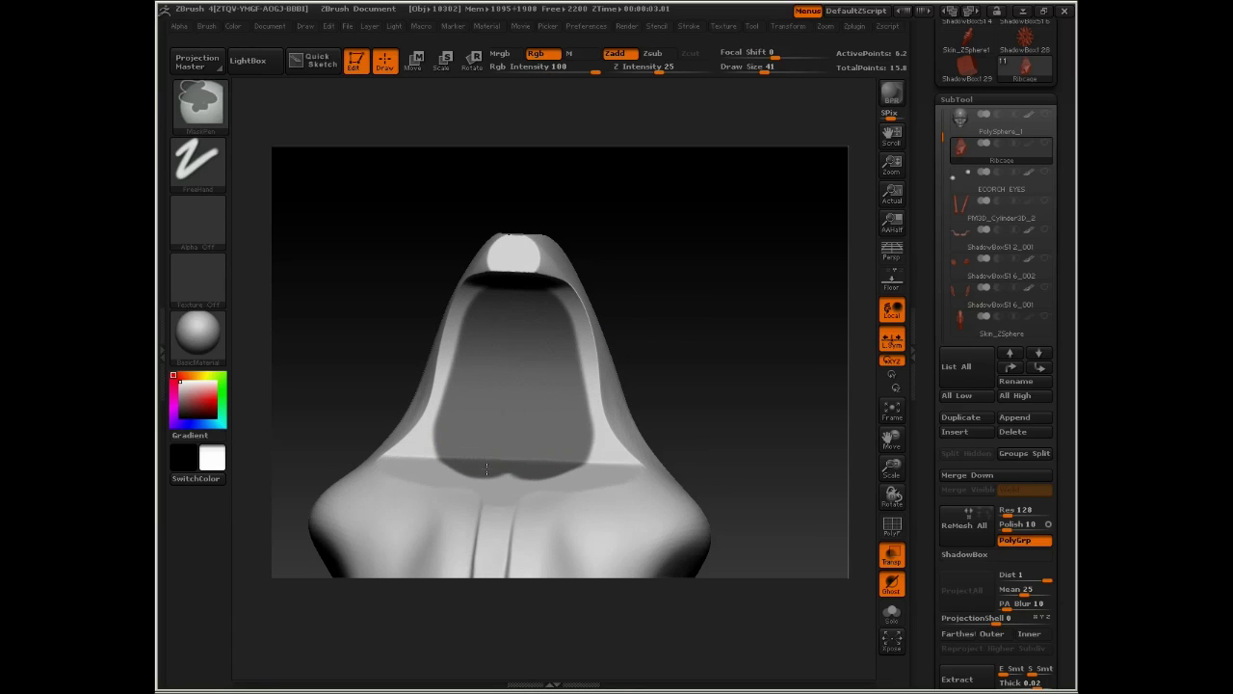
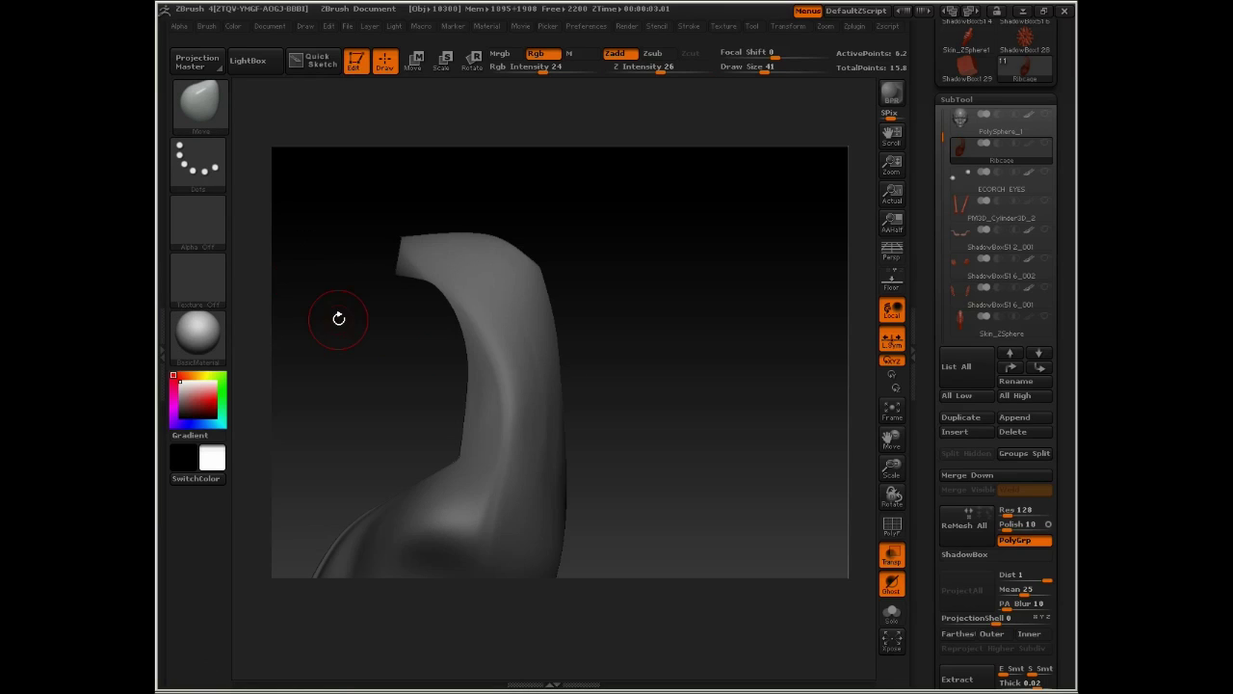
- Recess the inner wall of the hood by clipping it along a curve in side view, down to the shoulder line
{"action": "mouse_move", "coordinate": [326, 260]}
{"action": "left_mouse_down"}
{"action": "mouse_move", "coordinate": [439, 255]}
{"action": "mouse_move", "coordinate": [513, 329]}
{"action": "mouse_move", "coordinate": [525, 387]}
{"action": "mouse_move", "coordinate": [528, 430]}
{"action": "mouse_move", "coordinate": [510, 446]}
{"action": "mouse_move", "coordinate": [344, 511]}
{"action": "left_mouse_up"}
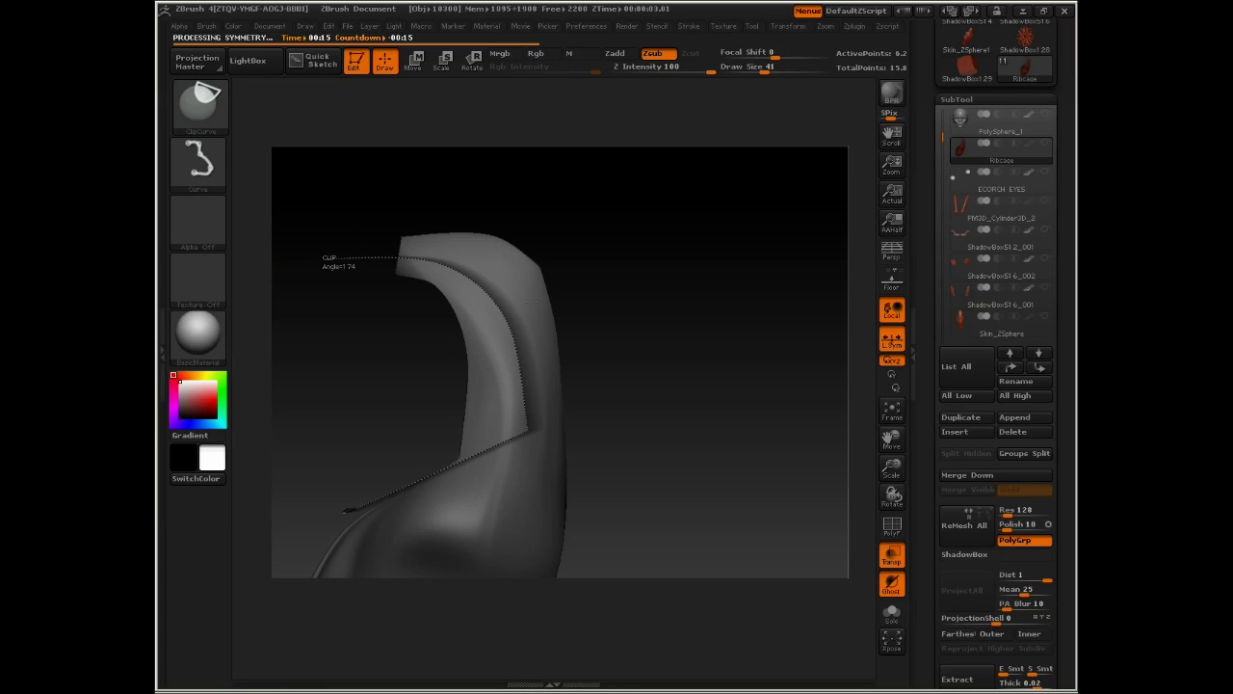
{"action": "left_click_drag", "start_coordinate": [547, 291], "coordinate": [549, 291], "text": "ctrl+shift"}
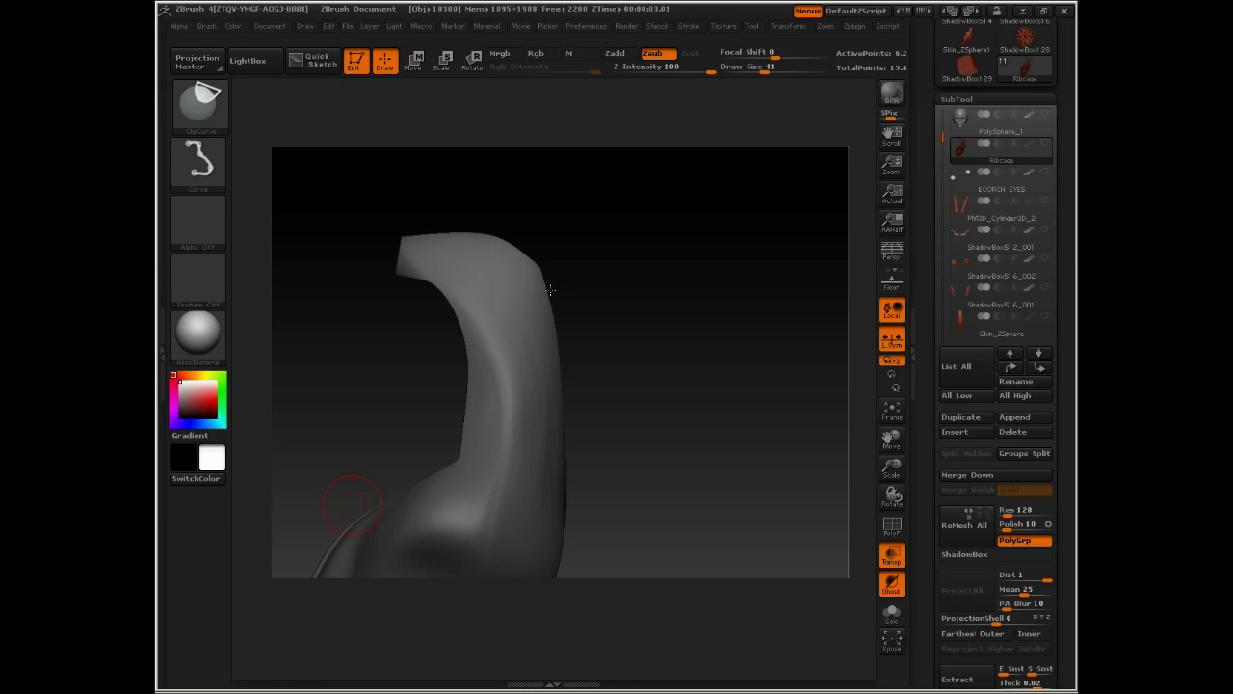
{"action": "mouse_move", "coordinate": [584, 339]}
{"action": "left_mouse_down"}
{"action": "mouse_move", "coordinate": [686, 354]}
{"action": "mouse_move", "coordinate": [683, 267]}
{"action": "mouse_move", "coordinate": [685, 298]}
{"action": "mouse_move", "coordinate": [713, 309]}
{"action": "mouse_move", "coordinate": [719, 273]}
{"action": "mouse_move", "coordinate": [745, 432]}
{"action": "left_mouse_up"}
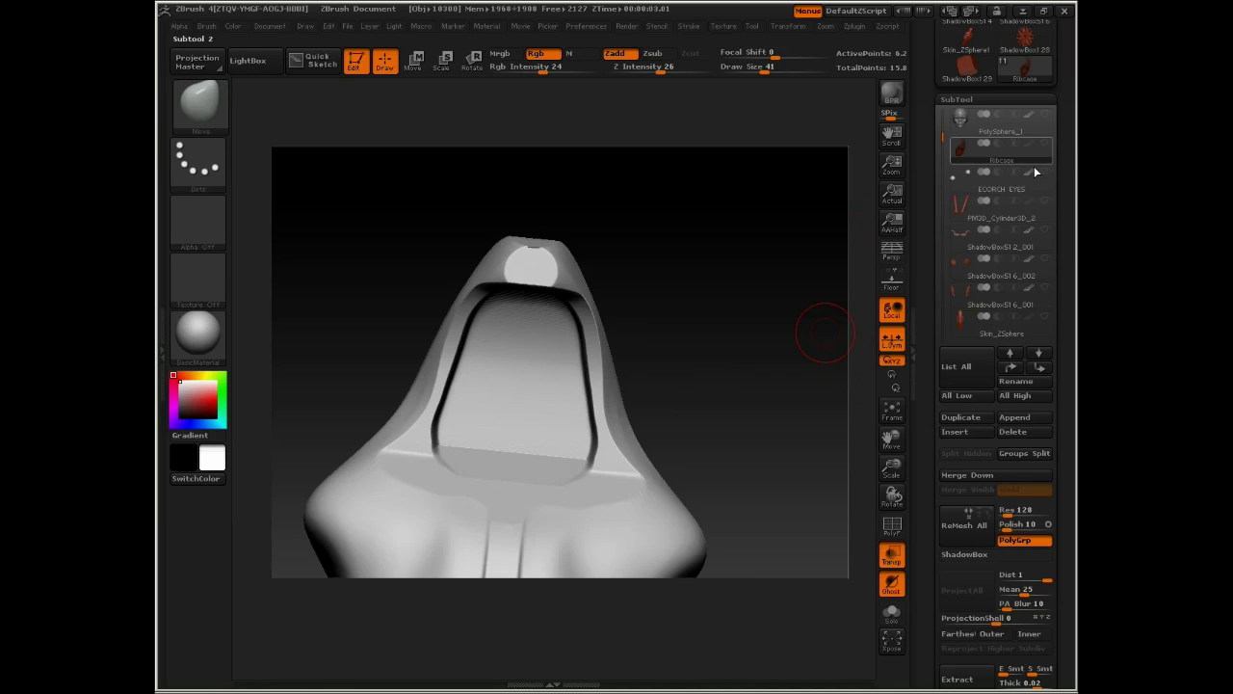
{"action": "mouse_move", "coordinate": [820, 337]}
{"action": "left_mouse_down"}
{"action": "mouse_move", "coordinate": [688, 242]}
{"action": "mouse_move", "coordinate": [731, 256]}
{"action": "mouse_move", "coordinate": [738, 322]}
{"action": "left_mouse_up"}
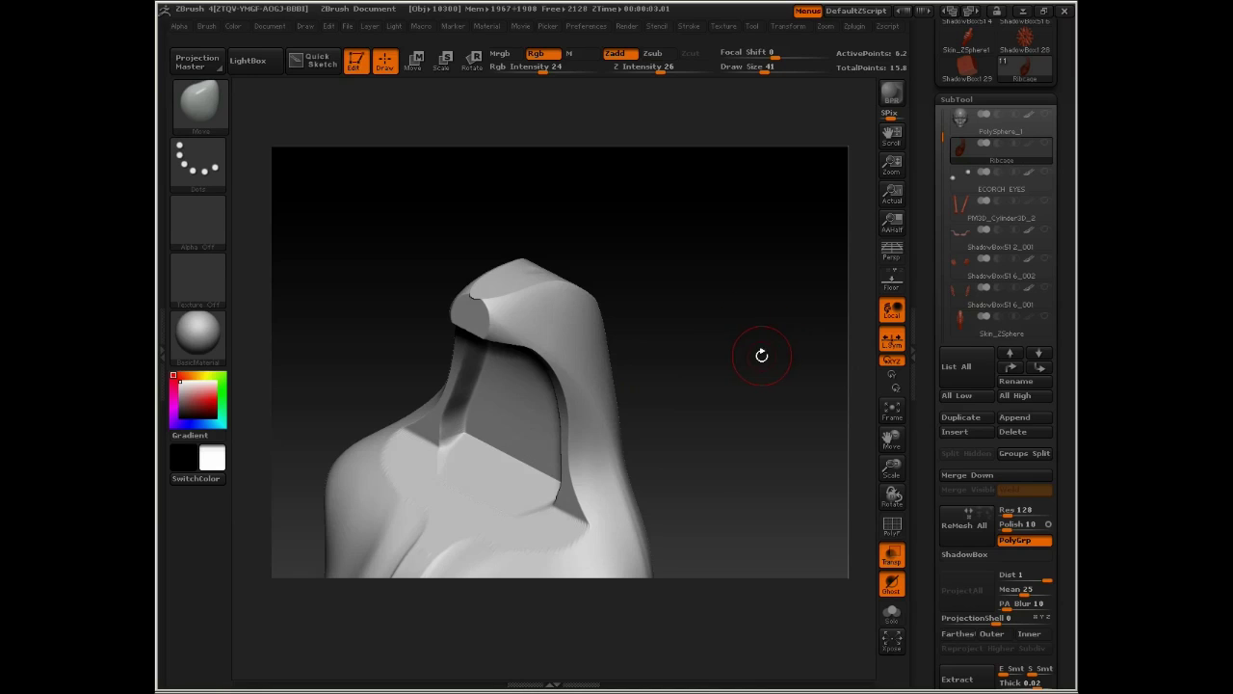
{"action": "key", "text": "ctrl"}
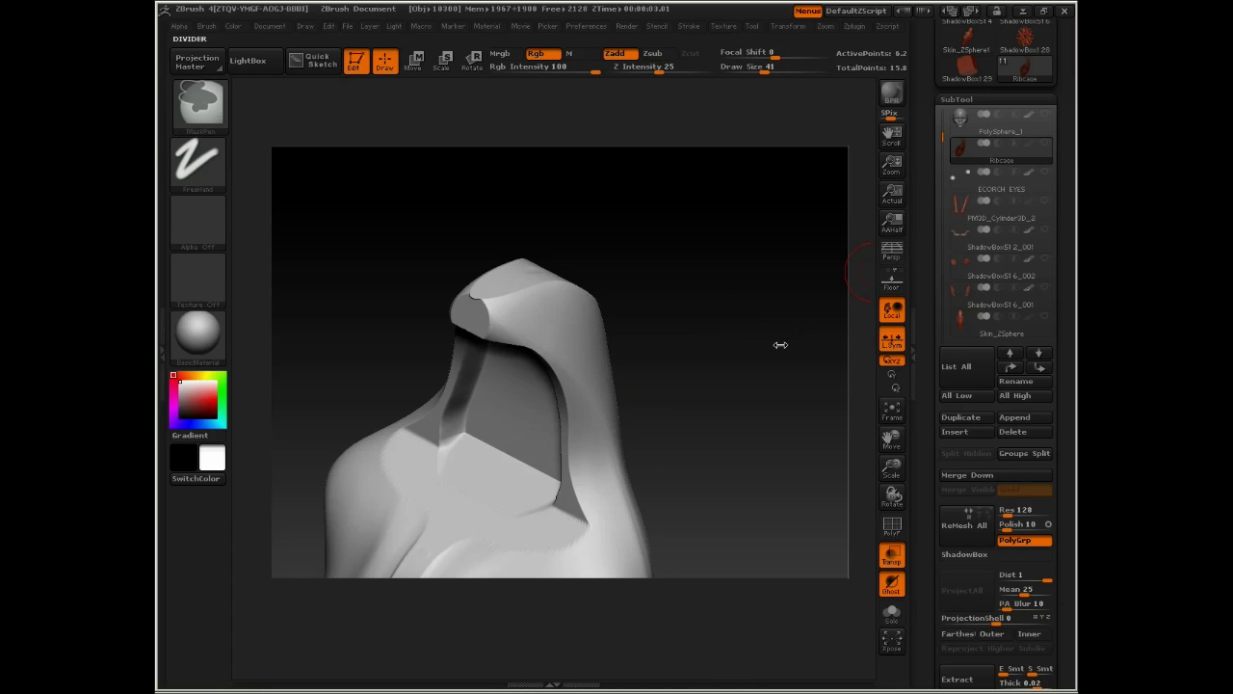
{"action": "mouse_move", "coordinate": [781, 344]}
{"action": "left_mouse_down"}
{"action": "mouse_move", "coordinate": [713, 421]}
{"action": "mouse_move", "coordinate": [730, 469]}
{"action": "mouse_move", "coordinate": [829, 476]}
{"action": "left_mouse_up"}
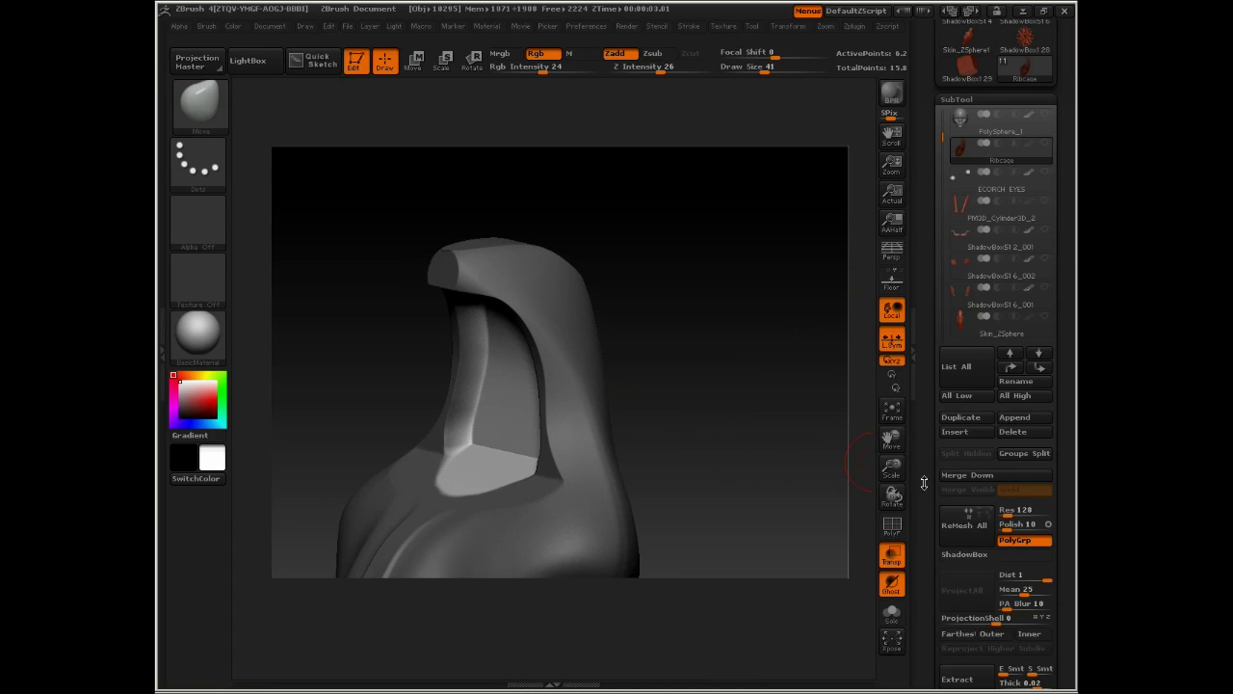
- Display the wireframe and polygroups of the Ribcage and examine the recessed face opening from several angles
{"action": "scroll", "coordinate": [923, 482], "scroll_direction": "down", "scroll_amount": 2}
{"action": "left_click", "coordinate": [892, 525]}
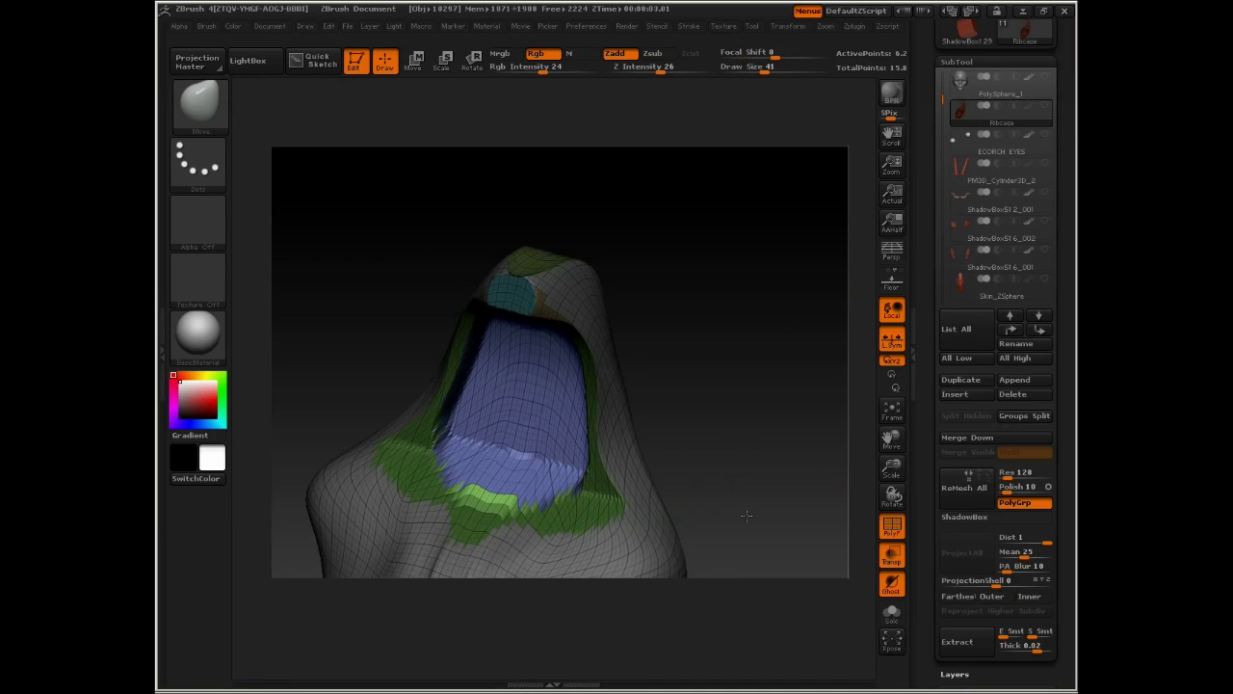
{"action": "mouse_move", "coordinate": [746, 515]}
{"action": "left_mouse_down"}
{"action": "mouse_move", "coordinate": [757, 338]}
{"action": "mouse_move", "coordinate": [752, 361]}
{"action": "mouse_move", "coordinate": [747, 348]}
{"action": "mouse_move", "coordinate": [762, 444]}
{"action": "left_mouse_up"}
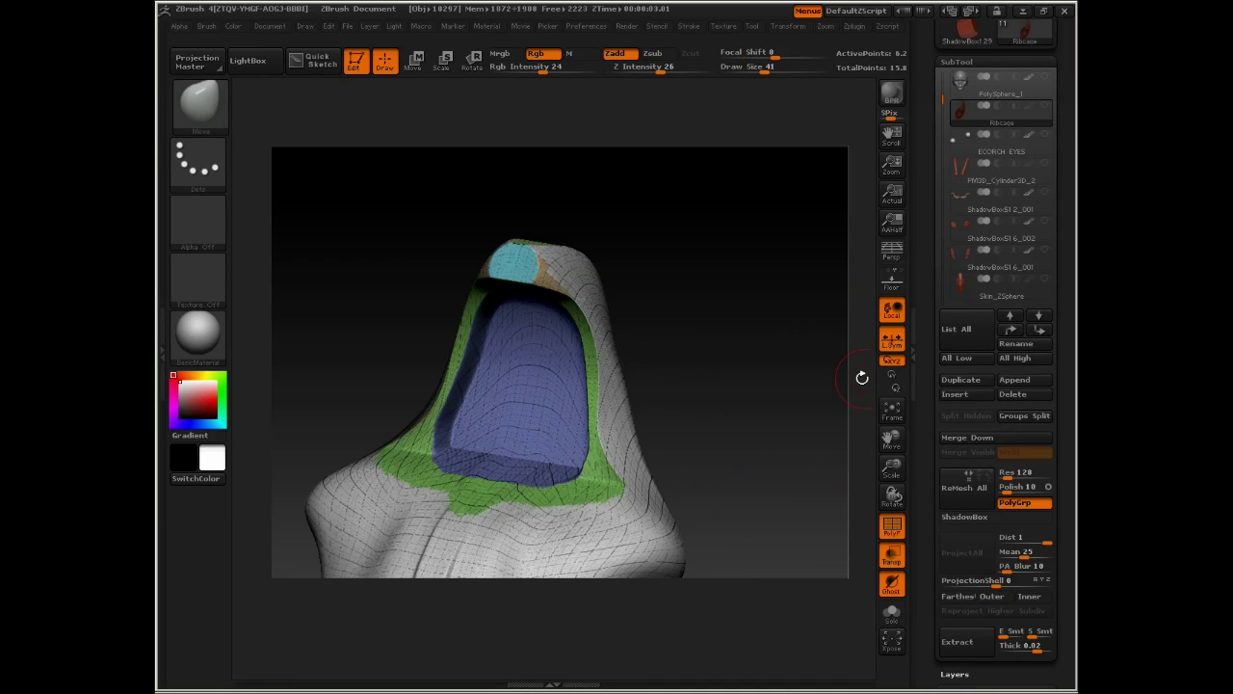
{"action": "left_click_drag", "start_coordinate": [861, 378], "coordinate": [856, 418]}
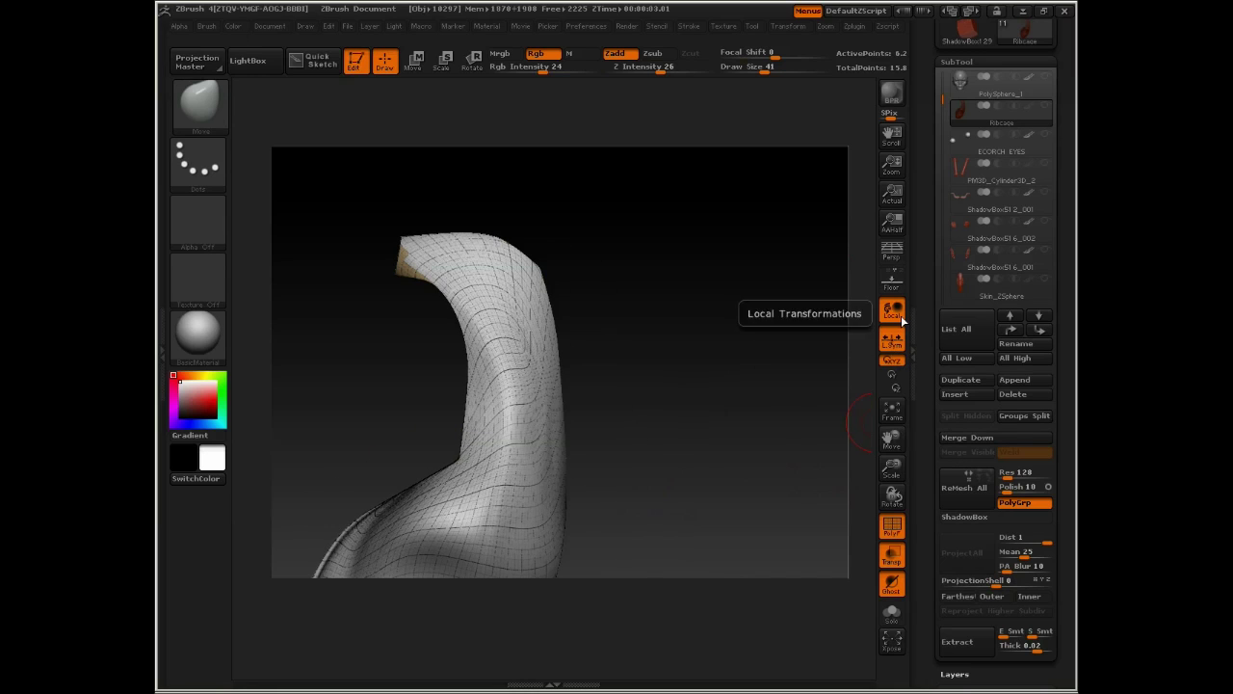
- Show all subtools again and turn off the wireframe and transparency display
{"action": "left_click", "coordinate": [1044, 106]}
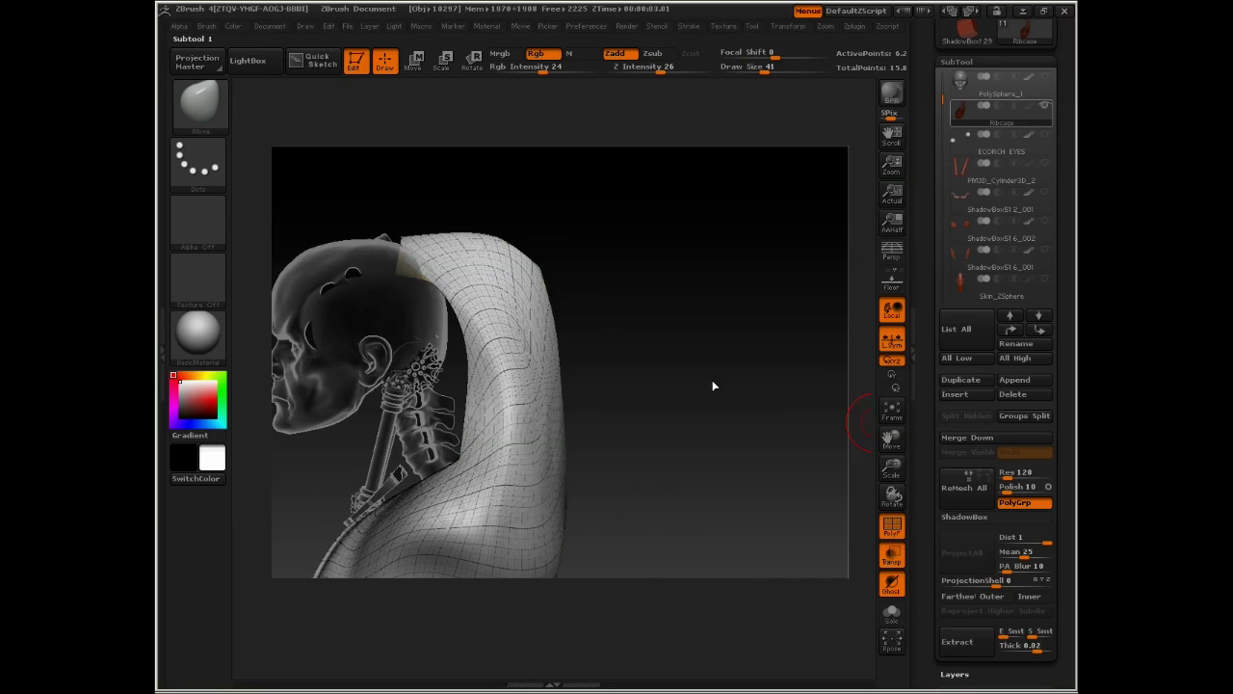
{"action": "key", "text": "shift+f"}
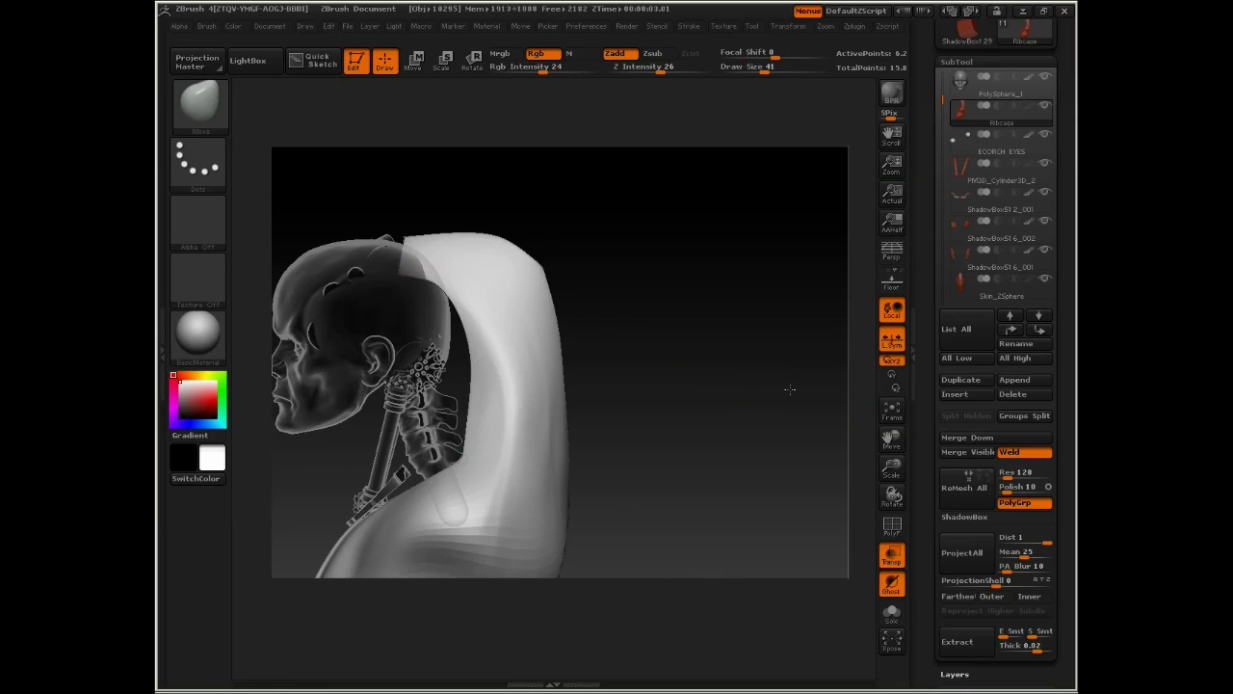
{"action": "left_click_drag", "start_coordinate": [790, 390], "coordinate": [860, 389], "text": "alt"}
{"action": "left_click", "coordinate": [887, 548]}
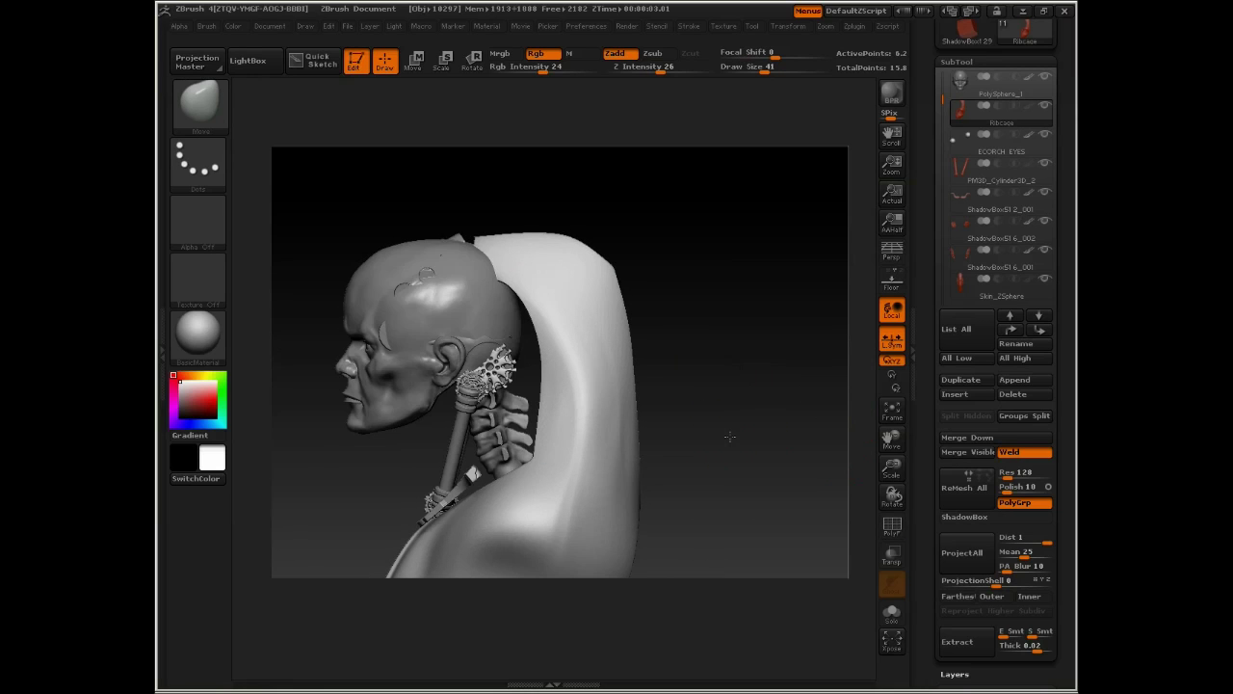
{"action": "left_click_drag", "start_coordinate": [729, 436], "coordinate": [730, 402], "text": "alt"}
- Hide the PolySphere_1 head subtool, keeping cyborg_008 visible inside the hood
{"action": "left_click_drag", "start_coordinate": [923, 219], "coordinate": [922, 282]}
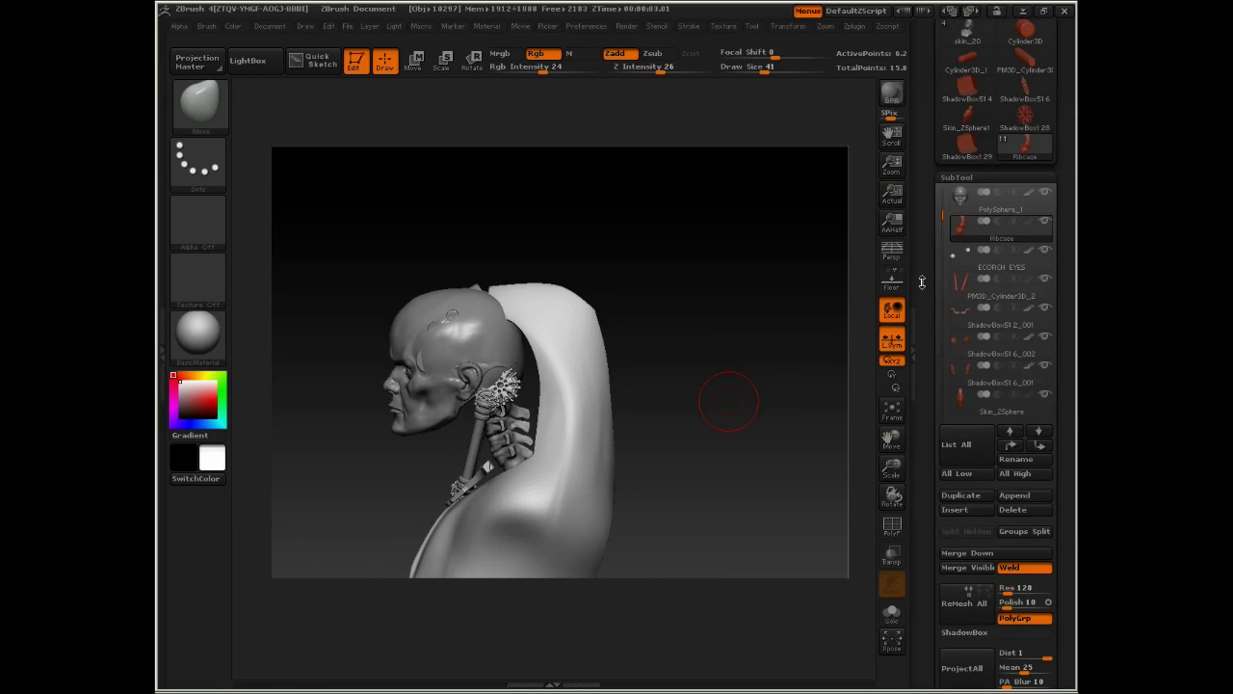
{"action": "left_click_drag", "start_coordinate": [943, 214], "coordinate": [943, 192]}
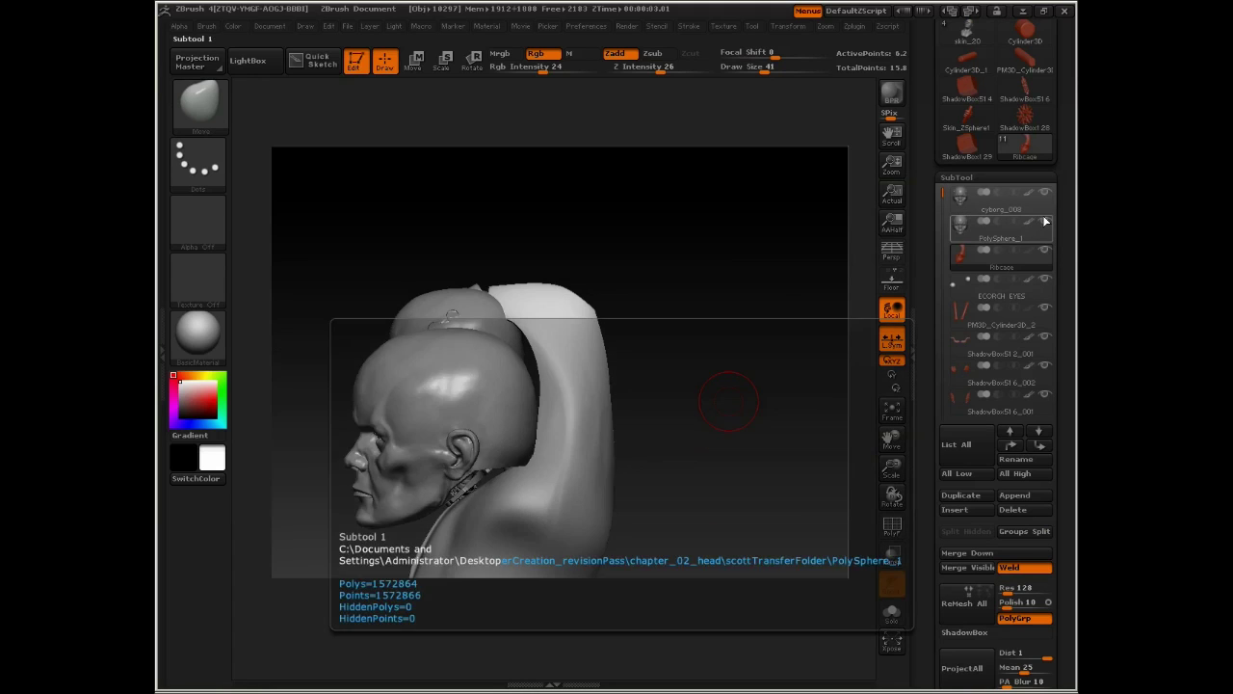
{"action": "left_click", "coordinate": [1044, 222]}
{"action": "mouse_move", "coordinate": [748, 326]}
{"action": "left_mouse_down", "text": "alt"}
{"action": "mouse_move", "coordinate": [740, 296]}
{"action": "mouse_move", "coordinate": [781, 318]}
{"action": "mouse_move", "coordinate": [819, 319]}
{"action": "mouse_move", "coordinate": [810, 309]}
{"action": "mouse_move", "coordinate": [771, 369]}
{"action": "left_mouse_up", "text": "alt"}
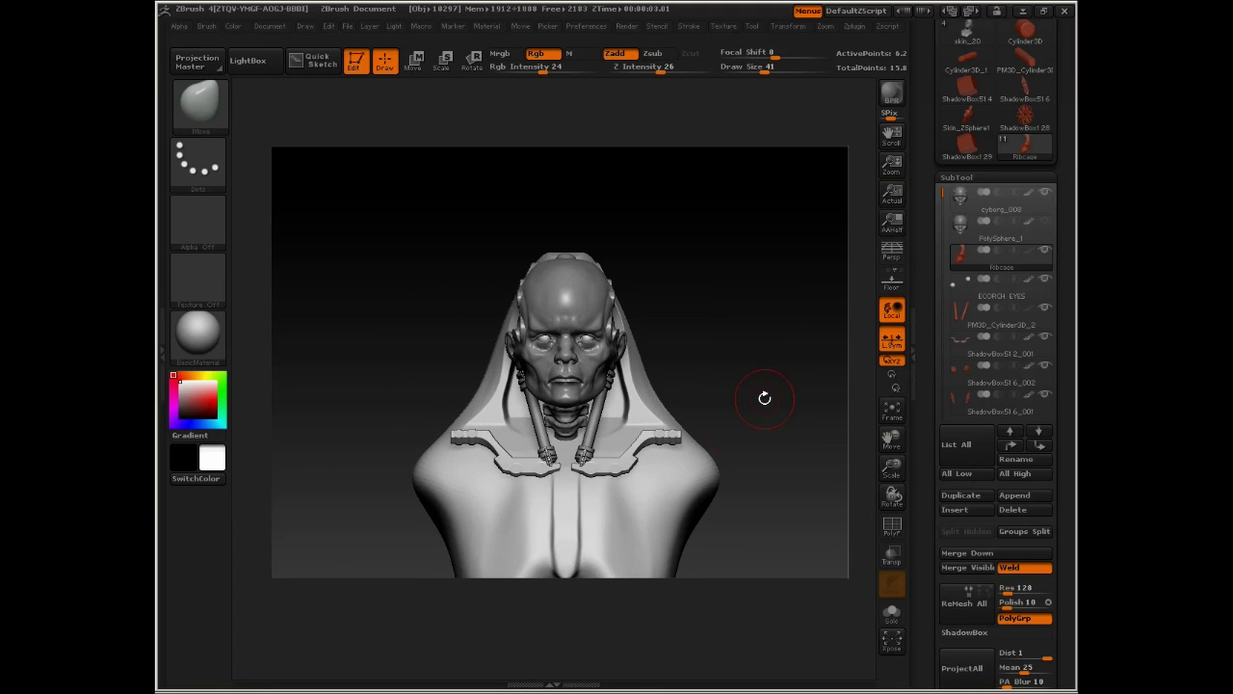
- Pull both shoulders of the Ribcage outward in front view with the Move brush at draw size 115
{"action": "key", "text": "space"}
{"action": "left_click_drag", "start_coordinate": [706, 449], "coordinate": [731, 449]}
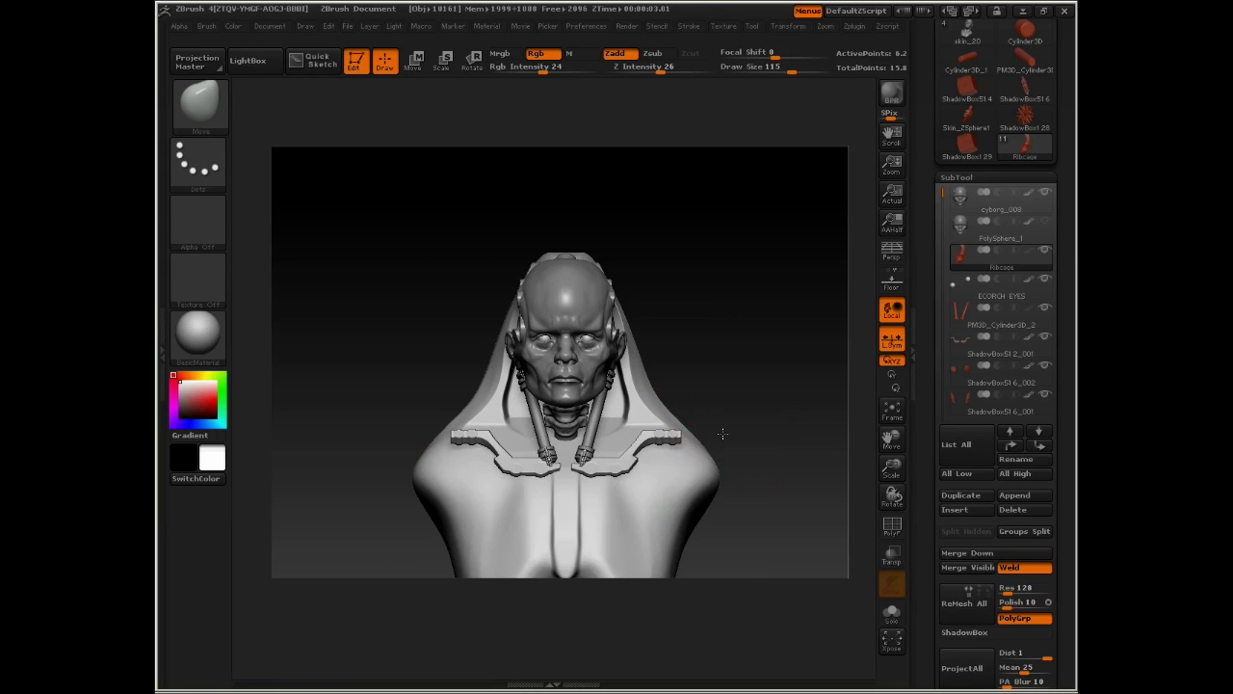
{"action": "left_click_drag", "start_coordinate": [708, 445], "coordinate": [729, 441]}
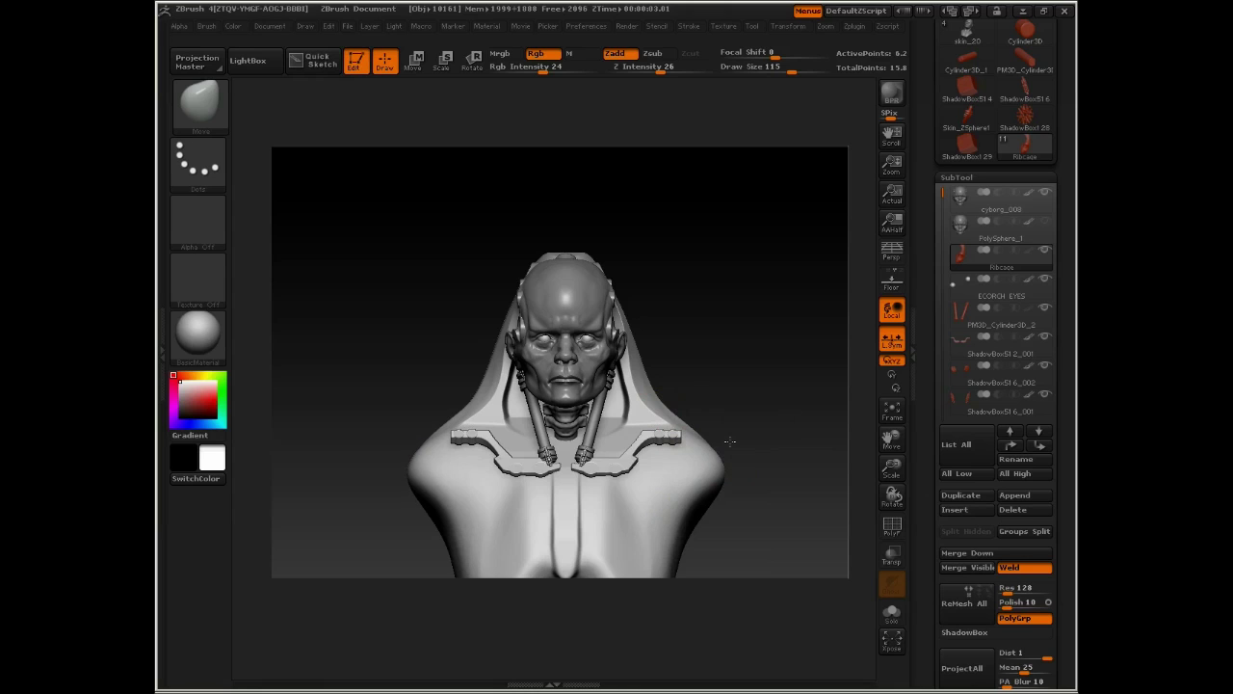
{"action": "left_click_drag", "start_coordinate": [765, 402], "coordinate": [676, 453]}
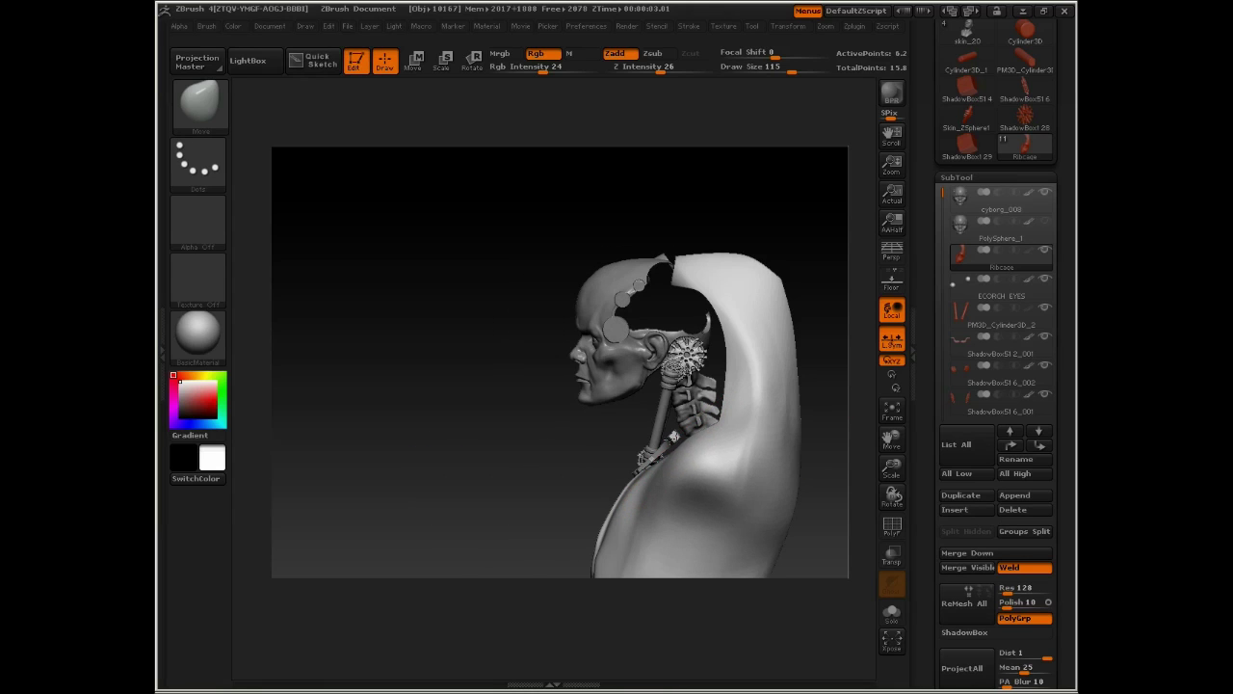
{"action": "left_click_drag", "start_coordinate": [499, 425], "coordinate": [631, 445]}
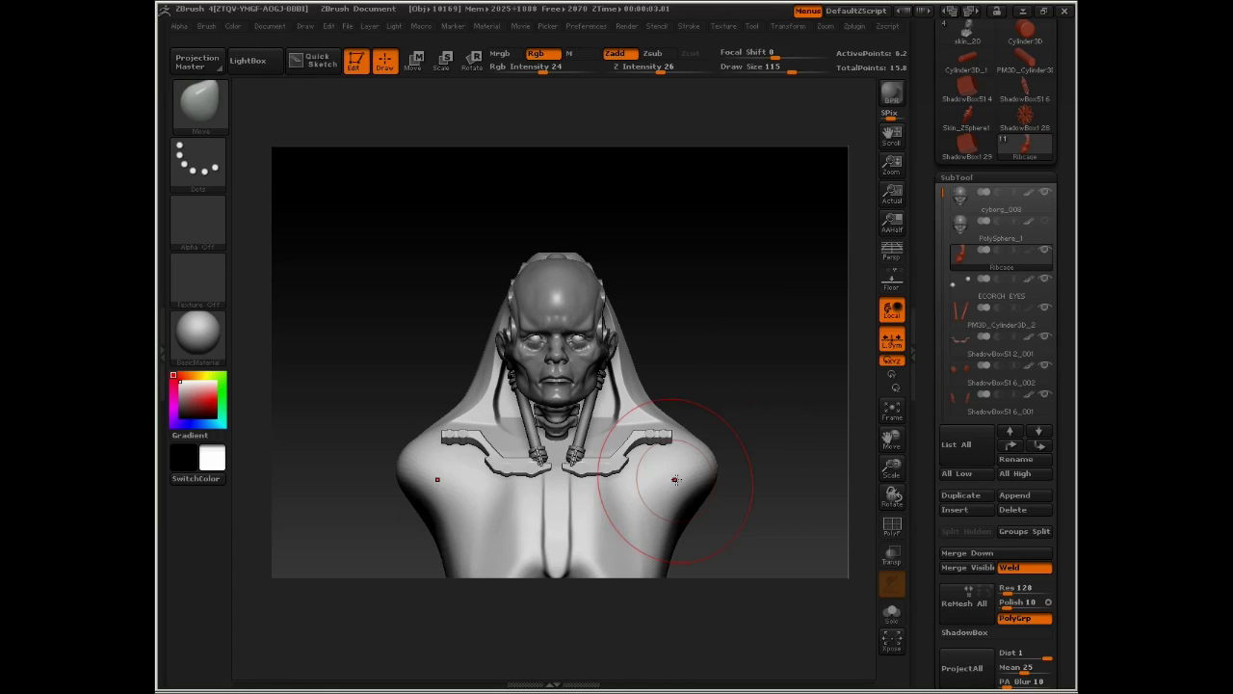
- Try to cut back the hood's front rim by clipping it along a curve in side view
{"action": "mouse_move", "coordinate": [772, 341]}
{"action": "left_mouse_down"}
{"action": "mouse_move", "coordinate": [771, 317]}
{"action": "mouse_move", "coordinate": [768, 389]}
{"action": "mouse_move", "coordinate": [778, 330]}
{"action": "mouse_move", "coordinate": [752, 334]}
{"action": "left_mouse_up"}
{"action": "left_click_drag", "start_coordinate": [619, 331], "coordinate": [669, 385]}
{"action": "mouse_move", "coordinate": [491, 373]}
{"action": "left_mouse_down", "text": "ctrl+shift"}
{"action": "mouse_move", "coordinate": [650, 363]}
{"action": "mouse_move", "coordinate": [634, 358]}
{"action": "mouse_move", "coordinate": [639, 339]}
{"action": "mouse_move", "coordinate": [700, 353]}
{"action": "mouse_move", "coordinate": [723, 379]}
{"action": "mouse_move", "coordinate": [735, 488]}
{"action": "mouse_move", "coordinate": [596, 547]}
{"action": "left_mouse_up", "text": "ctrl+shift"}
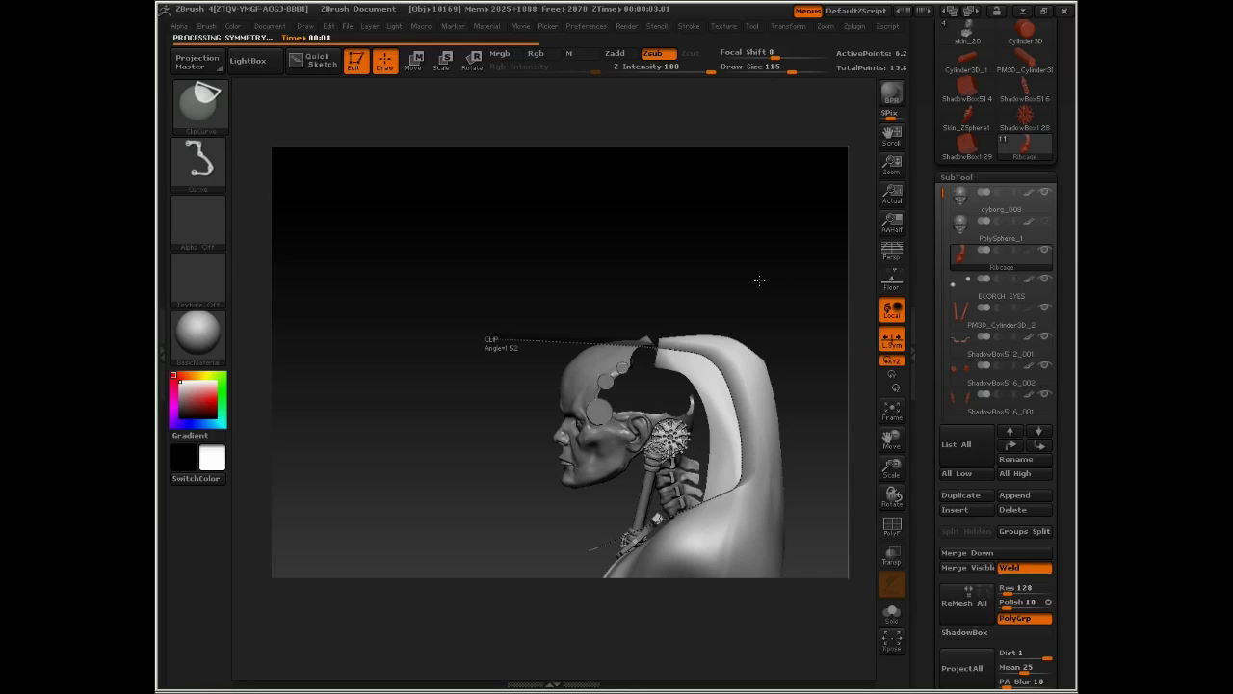
{"action": "left_click_drag", "start_coordinate": [710, 278], "coordinate": [756, 296]}
{"action": "key", "text": "ctrl"}
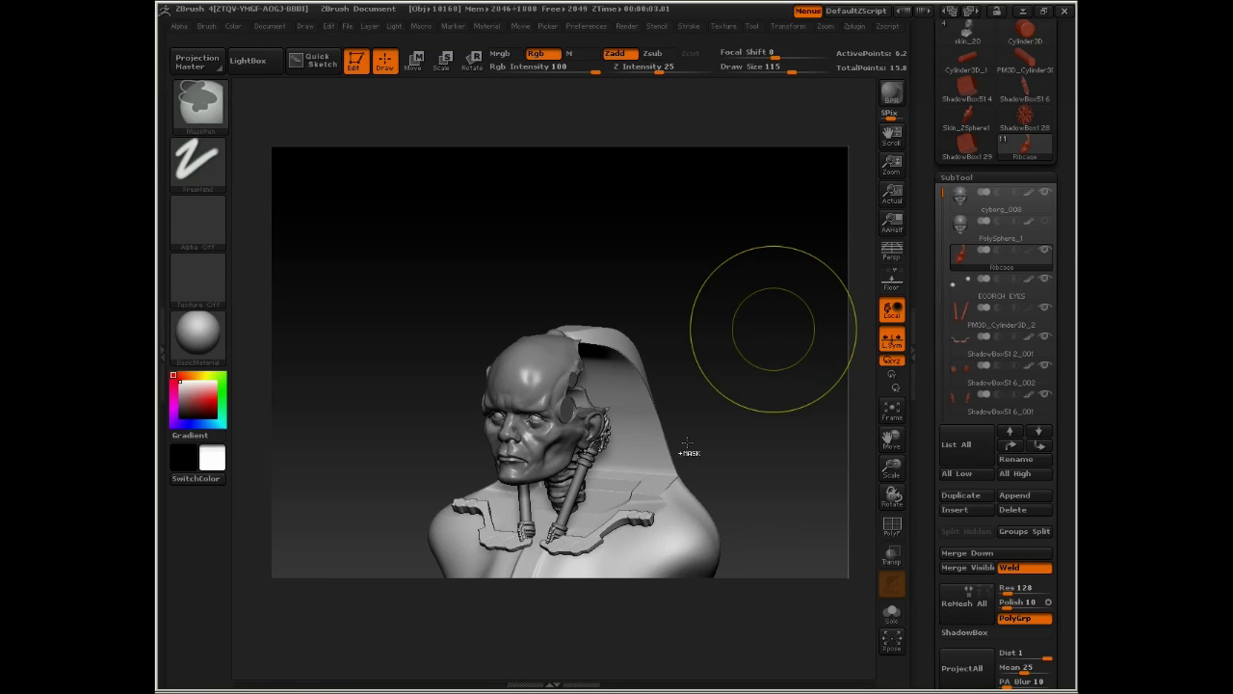
{"action": "left_click_drag", "start_coordinate": [687, 444], "coordinate": [708, 436], "text": "ctrl"}
{"action": "left_click_drag", "start_coordinate": [743, 391], "coordinate": [707, 381]}
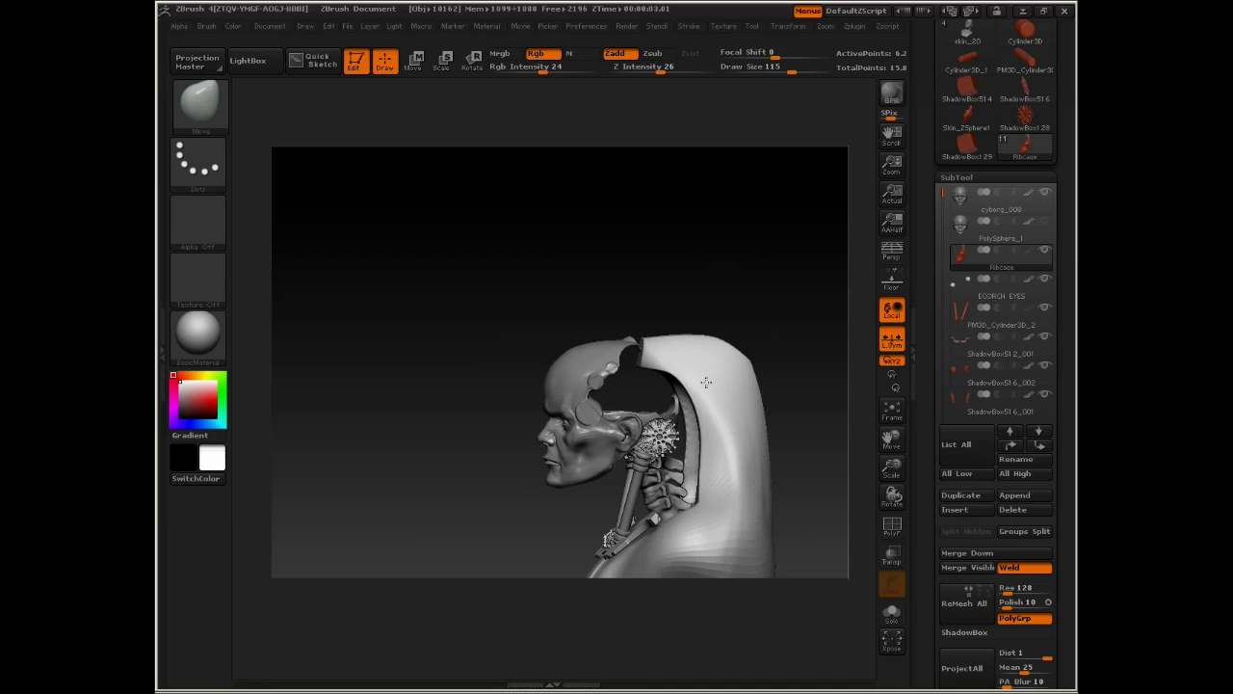
- Reshape the torso's back profile in side view with the Move brush at draw sizes 256 and 183 on a lower subdivision level
{"action": "left_click_drag", "start_coordinate": [367, 460], "coordinate": [336, 323], "text": "alt"}
{"action": "key", "text": "space"}
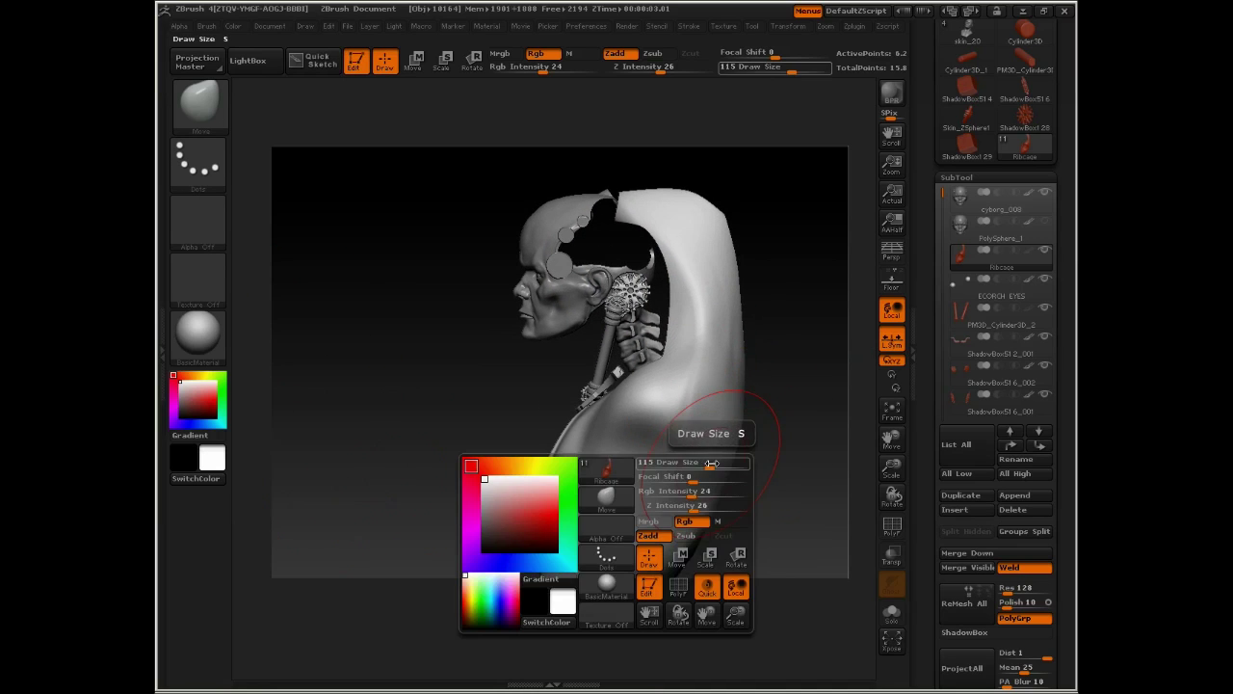
{"action": "left_click_drag", "start_coordinate": [710, 463], "coordinate": [748, 467]}
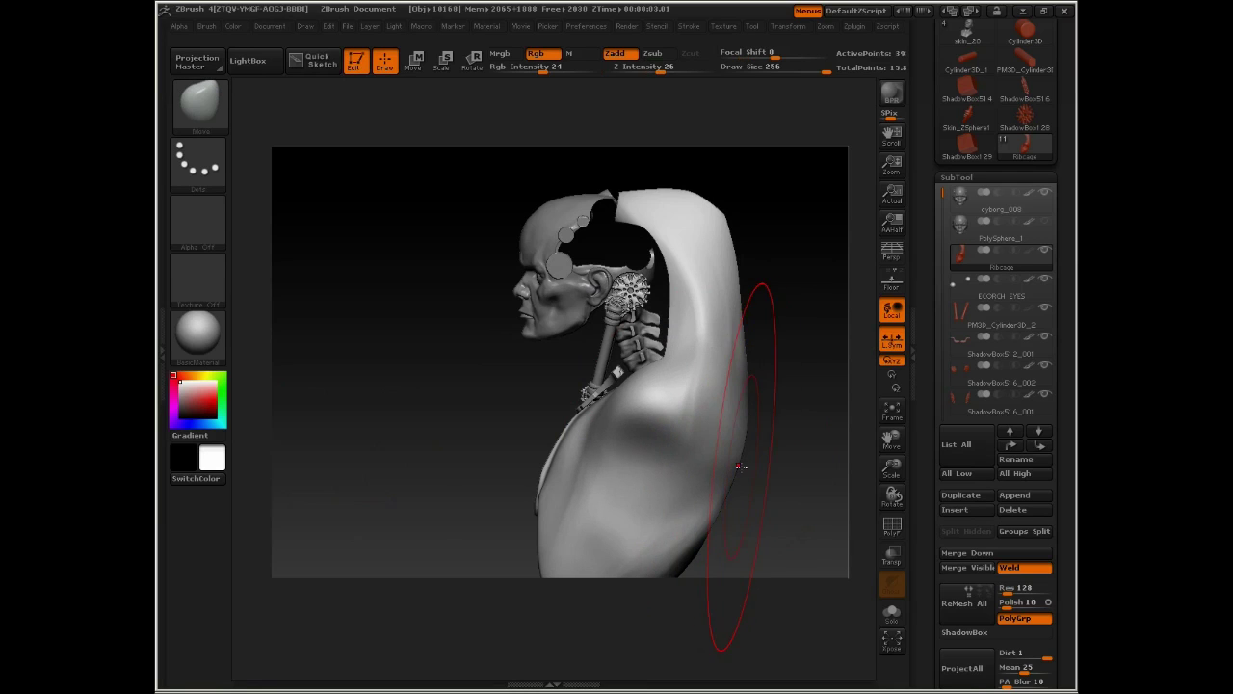
{"action": "key", "text": "shift"}
{"action": "mouse_move", "coordinate": [746, 470]}
{"action": "left_mouse_down"}
{"action": "mouse_move", "coordinate": [756, 460]}
{"action": "mouse_move", "coordinate": [729, 422]}
{"action": "left_mouse_up"}
{"action": "key", "text": "space"}
{"action": "left_click_drag", "start_coordinate": [740, 433], "coordinate": [755, 430]}
{"action": "left_click_drag", "start_coordinate": [745, 361], "coordinate": [758, 361]}
{"action": "left_click_drag", "start_coordinate": [779, 393], "coordinate": [701, 478]}
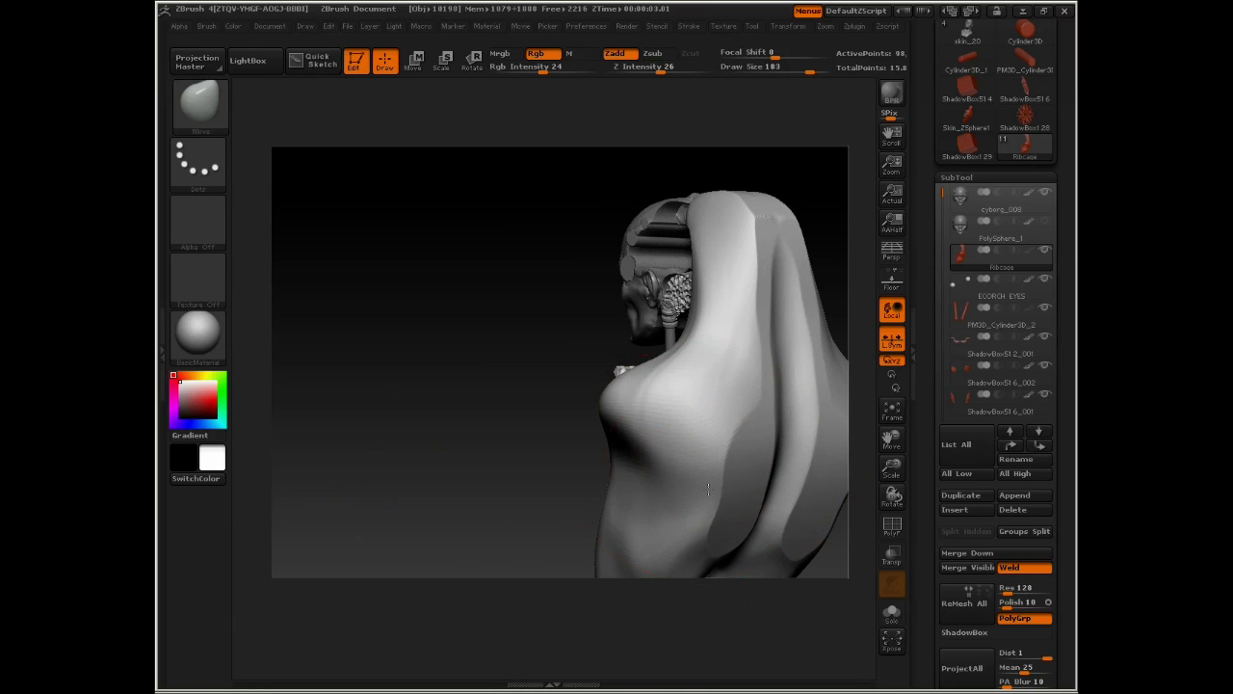
- Build up the back of both shoulders with the ClayTubes brush at draw size 65
{"action": "left_click_drag", "start_coordinate": [464, 492], "coordinate": [326, 531], "text": "alt"}
{"action": "left_click_drag", "start_coordinate": [757, 359], "coordinate": [597, 331]}
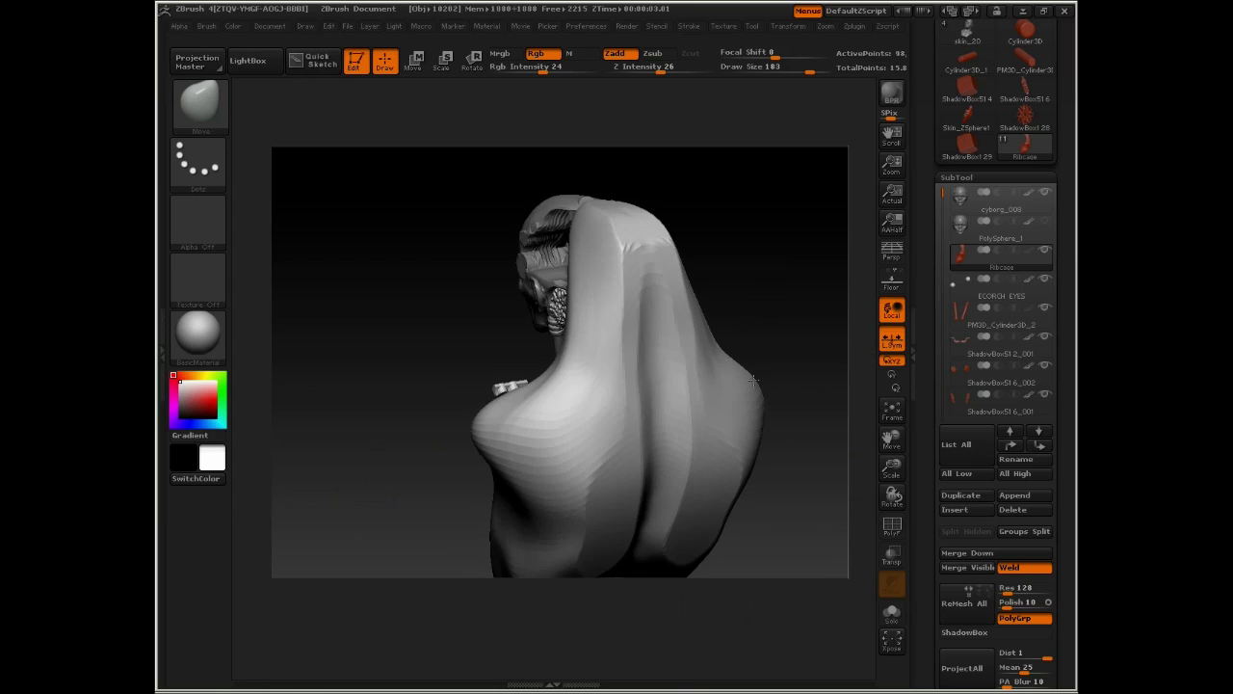
{"action": "key", "text": "b"}
{"action": "key", "text": "c"}
{"action": "key", "text": "t"}
{"action": "key", "text": "space"}
{"action": "mouse_move", "coordinate": [547, 436]}
{"action": "left_mouse_down"}
{"action": "mouse_move", "coordinate": [500, 436]}
{"action": "mouse_move", "coordinate": [550, 424]}
{"action": "mouse_move", "coordinate": [540, 463]}
{"action": "mouse_move", "coordinate": [529, 430]}
{"action": "mouse_move", "coordinate": [570, 440]}
{"action": "left_mouse_up"}
- Switch to the Planar brush and set its Imbed depth to 6
{"action": "key", "text": "b"}
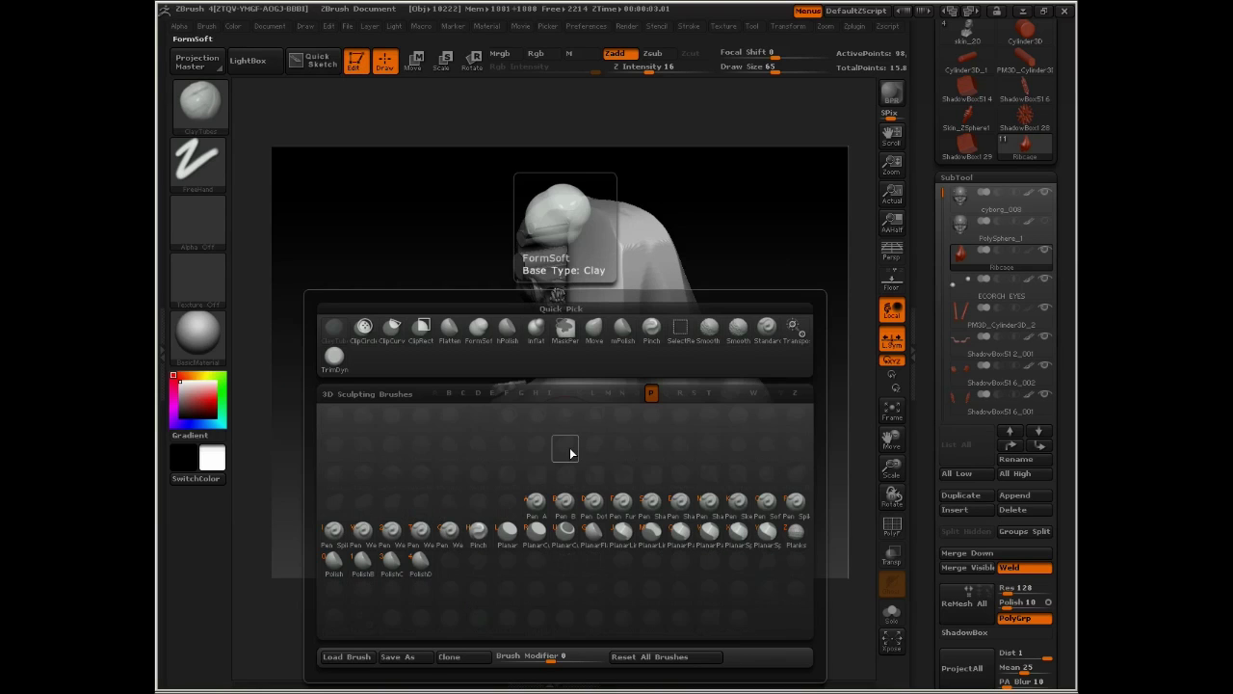
{"action": "left_click", "coordinate": [509, 530]}
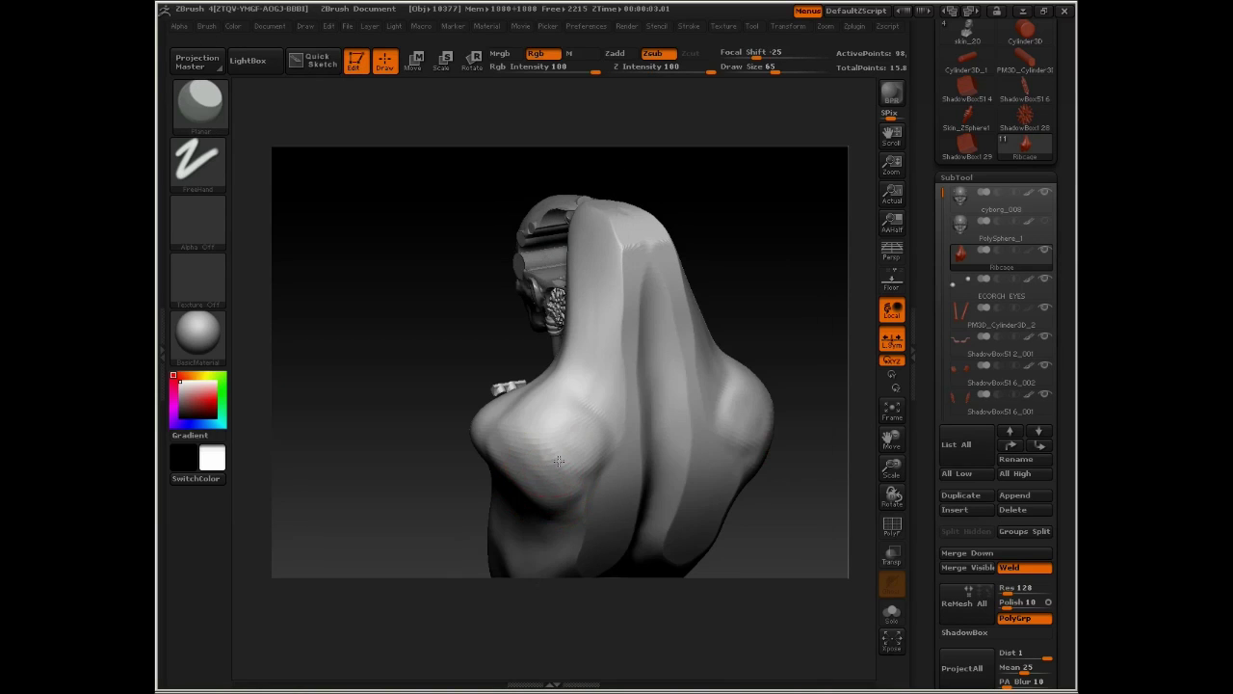
{"action": "left_click", "coordinate": [206, 26]}
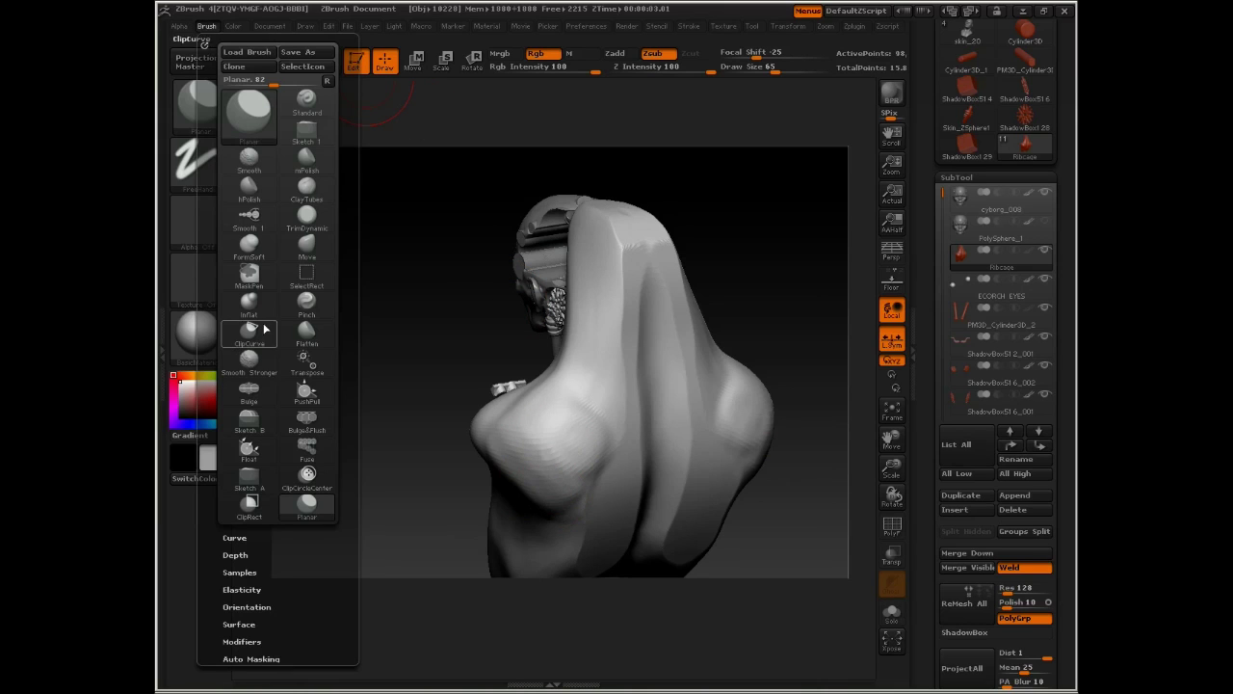
{"action": "left_click", "coordinate": [237, 555]}
{"action": "left_click_drag", "start_coordinate": [262, 523], "coordinate": [263, 489]}
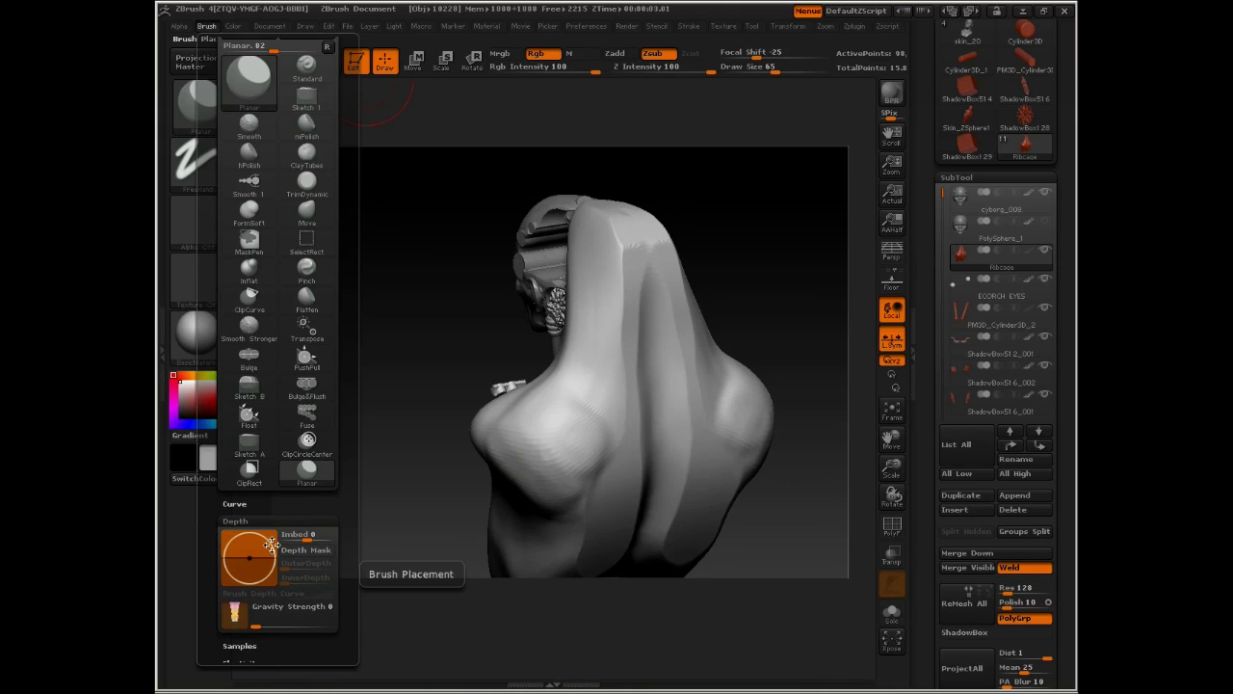
{"action": "left_click_drag", "start_coordinate": [270, 546], "coordinate": [268, 549]}
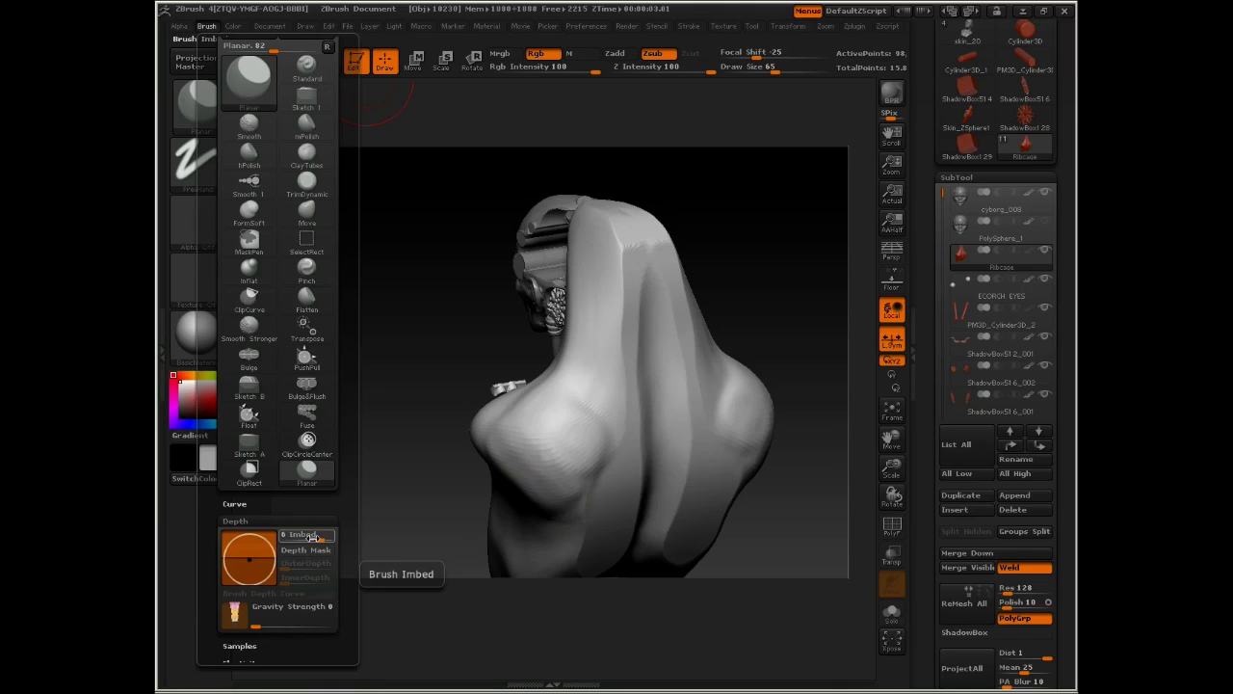
- Flatten the rounded backs of the shoulders into planes with the Planar brush, undoing the first trial stroke
{"action": "mouse_move", "coordinate": [528, 457]}
{"action": "left_mouse_down"}
{"action": "mouse_move", "coordinate": [562, 467]}
{"action": "mouse_move", "coordinate": [550, 434]}
{"action": "mouse_move", "coordinate": [536, 440]}
{"action": "mouse_move", "coordinate": [561, 435]}
{"action": "mouse_move", "coordinate": [551, 461]}
{"action": "mouse_move", "coordinate": [520, 437]}
{"action": "left_mouse_up"}
{"action": "key", "text": "ctrl+z"}
{"action": "mouse_move", "coordinate": [401, 409]}
{"action": "left_mouse_down"}
{"action": "mouse_move", "coordinate": [380, 374]}
{"action": "mouse_move", "coordinate": [418, 321]}
{"action": "mouse_move", "coordinate": [433, 328]}
{"action": "left_mouse_up"}
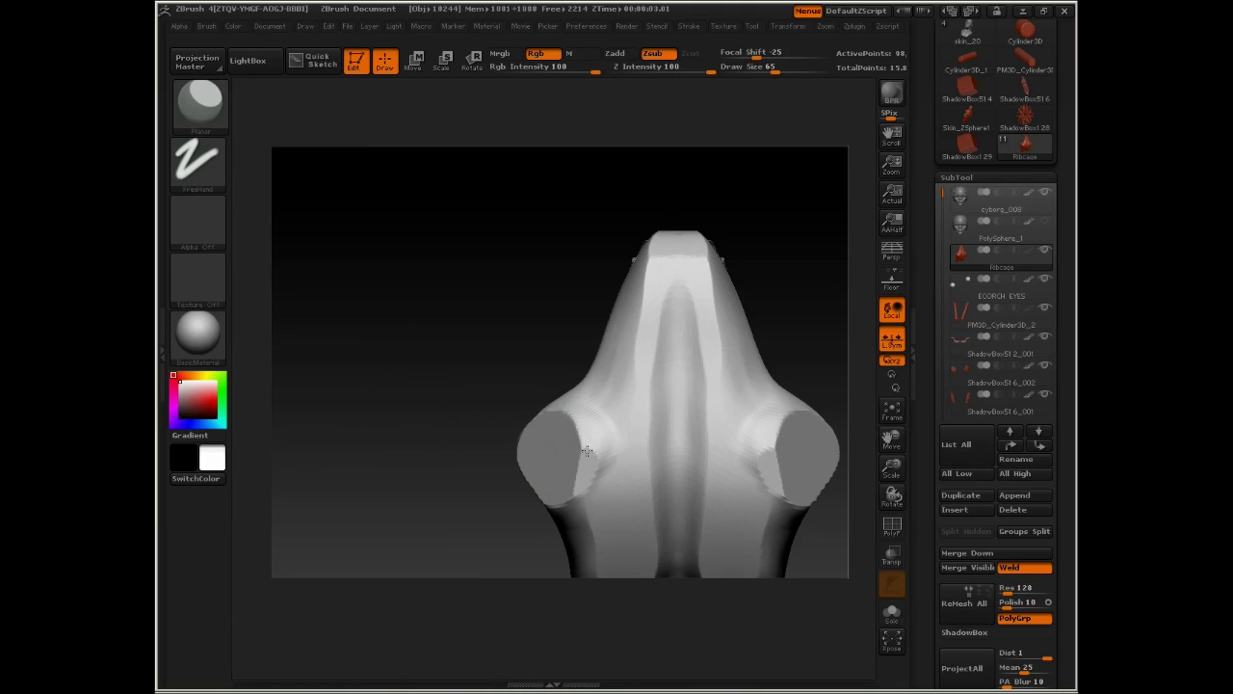
- Try cutting further flat planes into the inner backs and fronts of both shoulders with the Planar brush
{"action": "left_click_drag", "start_coordinate": [587, 451], "coordinate": [573, 505]}
{"action": "left_click_drag", "start_coordinate": [602, 458], "coordinate": [580, 499]}
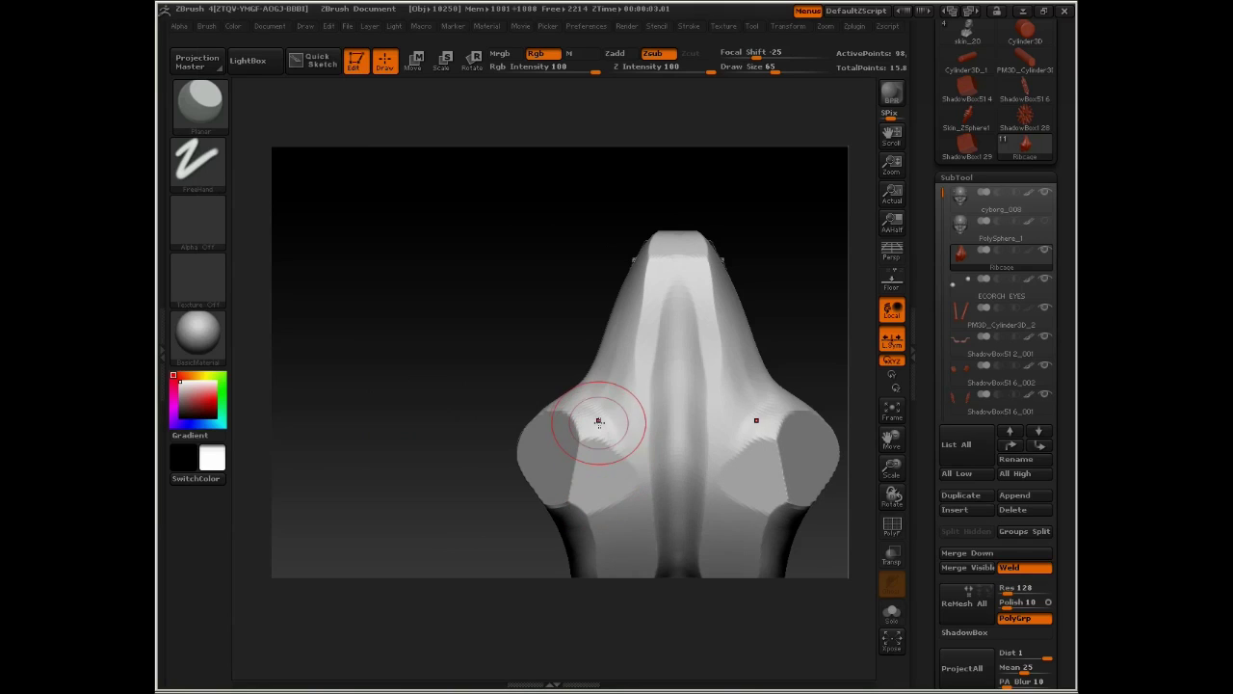
{"action": "left_click_drag", "start_coordinate": [597, 421], "coordinate": [599, 419]}
{"action": "key", "text": "ctrl+z"}
{"action": "mouse_move", "coordinate": [495, 361]}
{"action": "left_mouse_down"}
{"action": "mouse_move", "coordinate": [517, 369]}
{"action": "mouse_move", "coordinate": [525, 331]}
{"action": "left_mouse_up"}
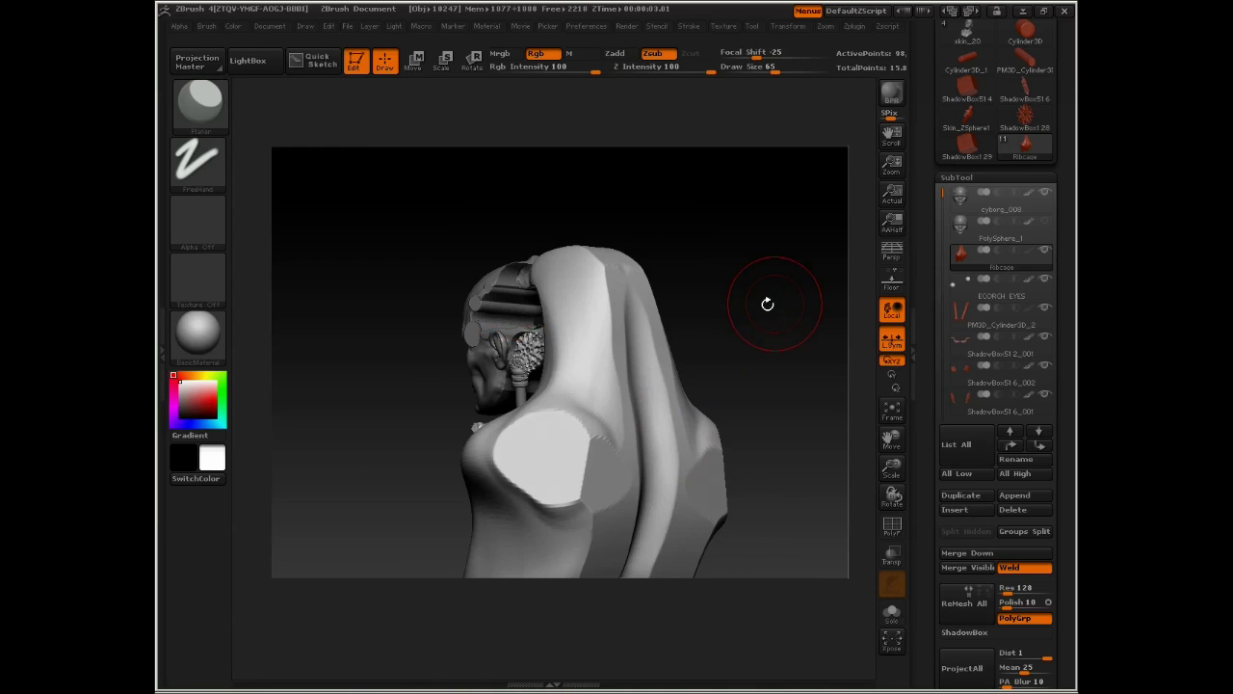
{"action": "left_click_drag", "start_coordinate": [768, 302], "coordinate": [605, 527]}
{"action": "left_click_drag", "start_coordinate": [471, 545], "coordinate": [431, 449]}
{"action": "mouse_move", "coordinate": [506, 562]}
{"action": "left_mouse_down", "text": "alt"}
{"action": "mouse_move", "coordinate": [473, 449]}
{"action": "mouse_move", "coordinate": [508, 465]}
{"action": "mouse_move", "coordinate": [466, 353]}
{"action": "mouse_move", "coordinate": [421, 429]}
{"action": "mouse_move", "coordinate": [427, 491]}
{"action": "mouse_move", "coordinate": [454, 418]}
{"action": "mouse_move", "coordinate": [550, 288]}
{"action": "left_mouse_up", "text": "alt"}
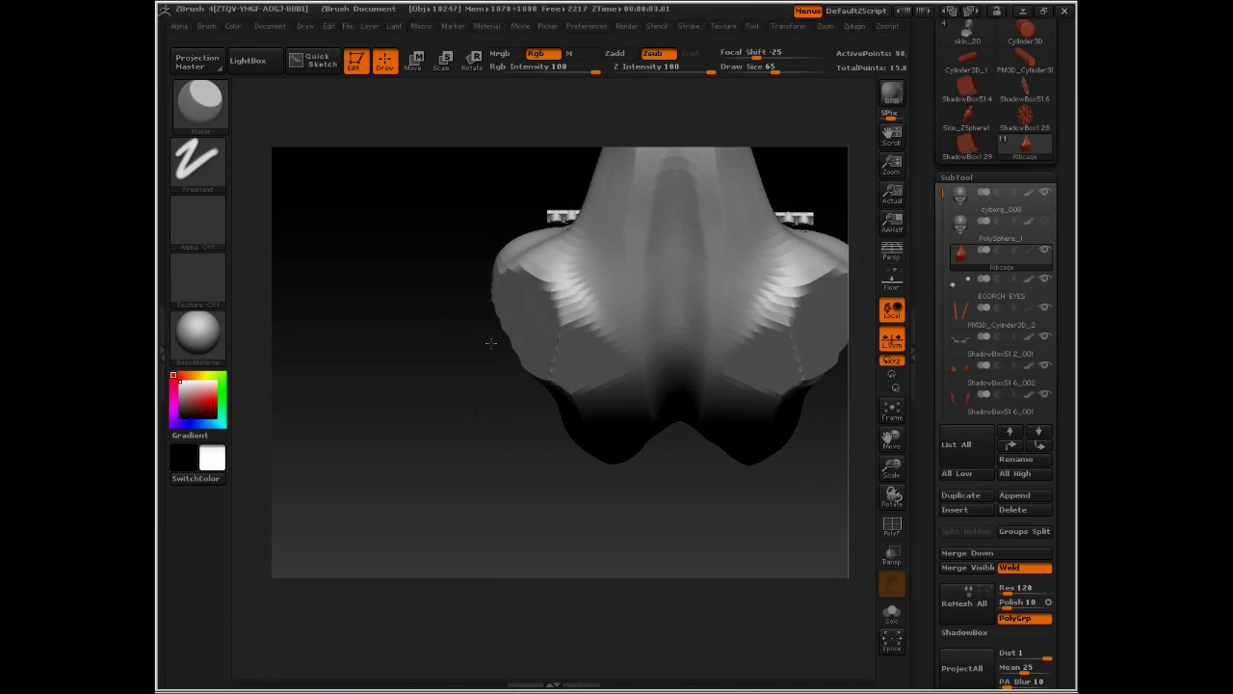
{"action": "mouse_move", "coordinate": [413, 418]}
{"action": "left_mouse_down"}
{"action": "mouse_move", "coordinate": [441, 344]}
{"action": "mouse_move", "coordinate": [338, 471]}
{"action": "mouse_move", "coordinate": [619, 325]}
{"action": "left_mouse_up"}
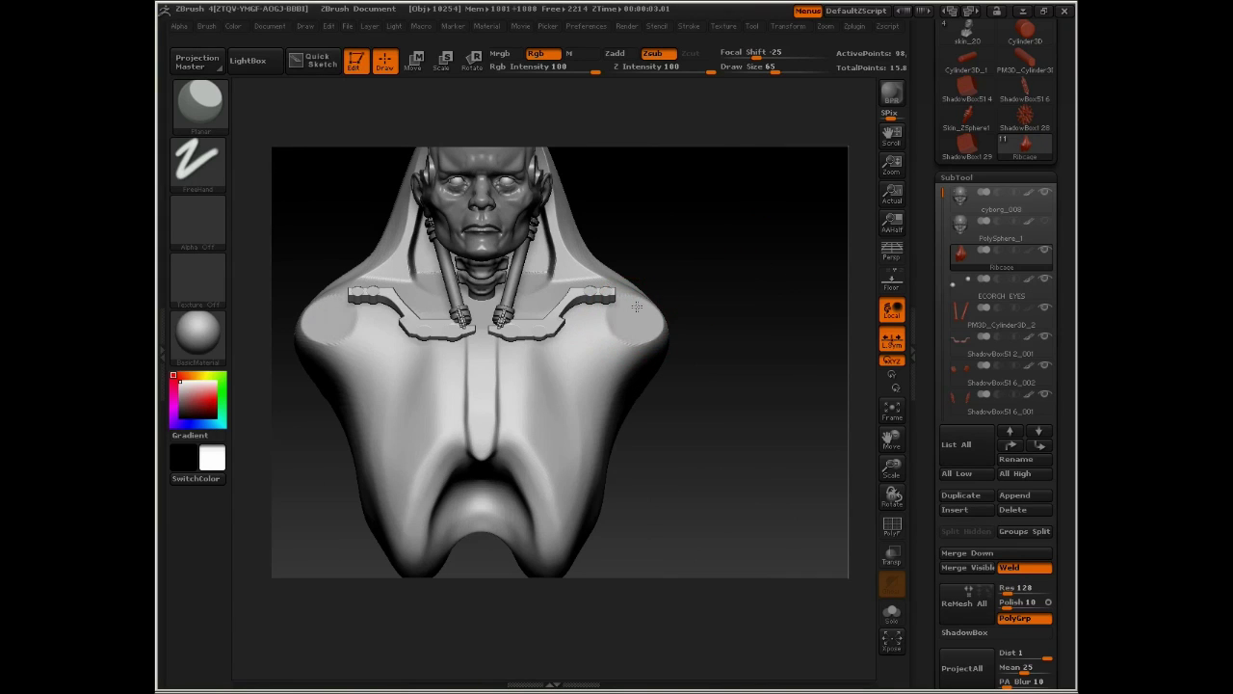
{"action": "left_click_drag", "start_coordinate": [631, 308], "coordinate": [692, 307]}
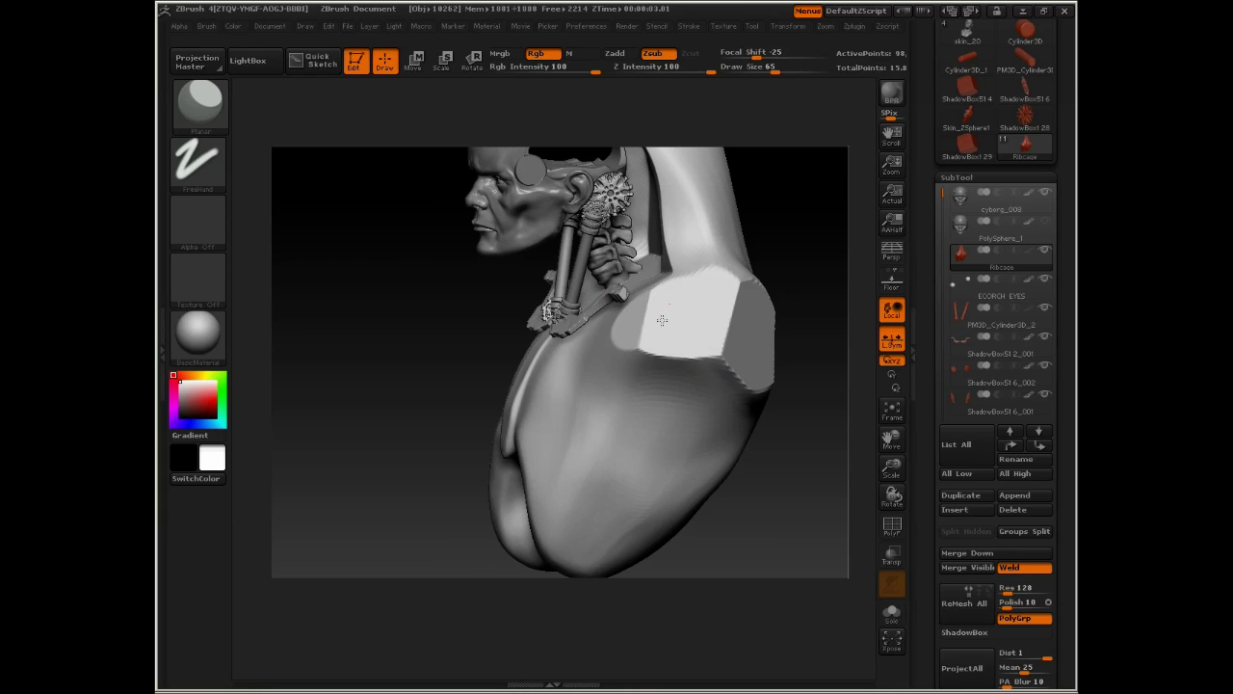
- Undo the Planar brush strokes on the shoulders, back to their rounded form
{"action": "mouse_move", "coordinate": [800, 234]}
{"action": "left_mouse_down"}
{"action": "mouse_move", "coordinate": [829, 257]}
{"action": "mouse_move", "coordinate": [719, 206]}
{"action": "mouse_move", "coordinate": [812, 195]}
{"action": "left_mouse_up"}
{"action": "key", "text": "ctrl"}
{"action": "key", "text": "ctrl+z"}
{"action": "key", "text": "ctrl+z"}
{"action": "key", "text": "ctrl+z"}
{"action": "key", "text": "ctrl+z"}
{"action": "key", "text": "ctrl+z"}
{"action": "key", "text": "ctrl+z"}
{"action": "key", "text": "ctrl+z"}
{"action": "key", "text": "ctrl+z"}
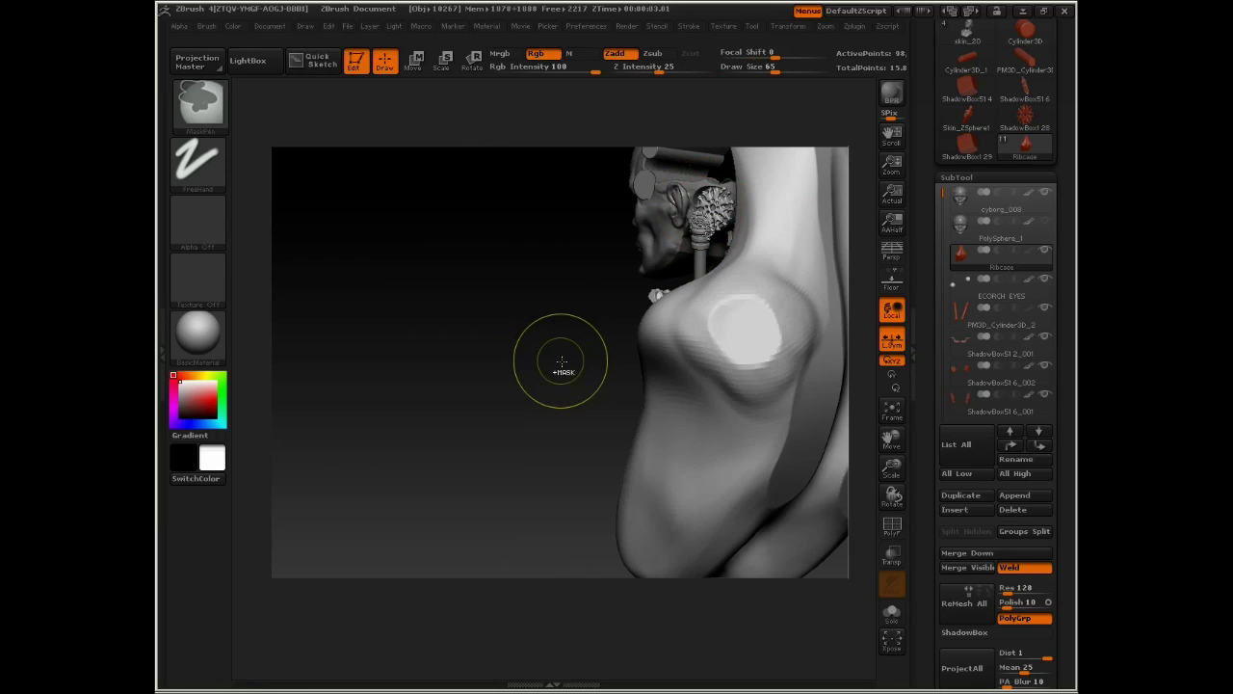
- Reshape the rounded shoulders from the back and side with the Move brush at draw size 130
{"action": "mouse_move", "coordinate": [540, 371]}
{"action": "left_mouse_down"}
{"action": "mouse_move", "coordinate": [349, 428]}
{"action": "mouse_move", "coordinate": [637, 351]}
{"action": "mouse_move", "coordinate": [635, 379]}
{"action": "left_mouse_up"}
{"action": "key", "text": "b"}
{"action": "key", "text": "m"}
{"action": "key", "text": "v"}
{"action": "key", "text": "s"}
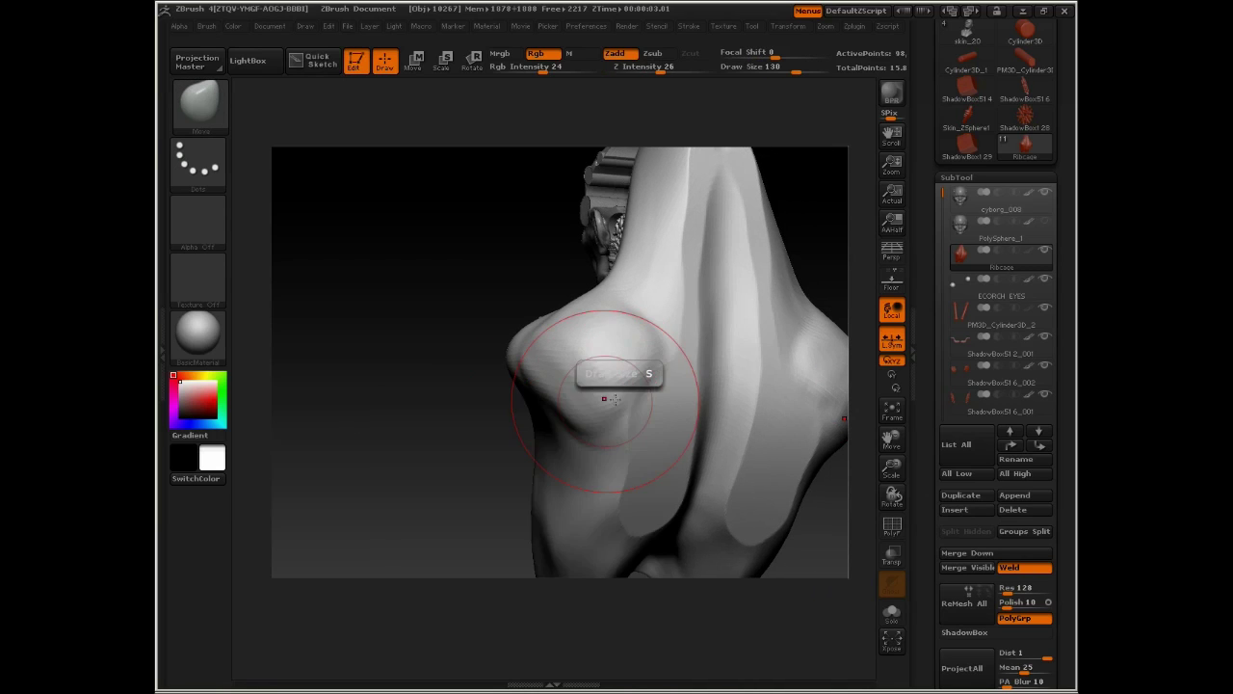
{"action": "left_click_drag", "start_coordinate": [395, 424], "coordinate": [549, 416]}
{"action": "left_click_drag", "start_coordinate": [665, 381], "coordinate": [690, 376]}
{"action": "mouse_move", "coordinate": [770, 520]}
{"action": "left_mouse_down"}
{"action": "mouse_move", "coordinate": [695, 372]}
{"action": "mouse_move", "coordinate": [685, 301]}
{"action": "left_mouse_up"}
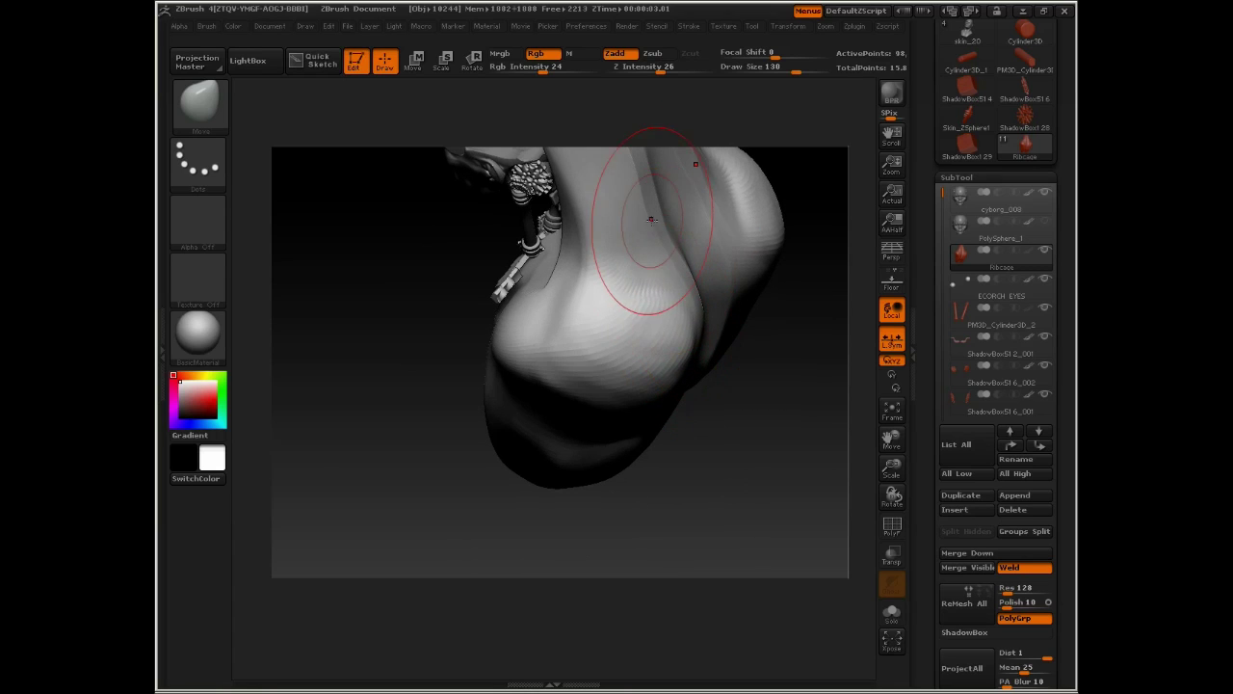
{"action": "mouse_move", "coordinate": [776, 106]}
{"action": "left_mouse_down"}
{"action": "mouse_move", "coordinate": [770, 88]}
{"action": "mouse_move", "coordinate": [749, 83]}
{"action": "mouse_move", "coordinate": [745, 106]}
{"action": "left_mouse_up"}
{"action": "left_click_drag", "start_coordinate": [661, 241], "coordinate": [668, 239]}
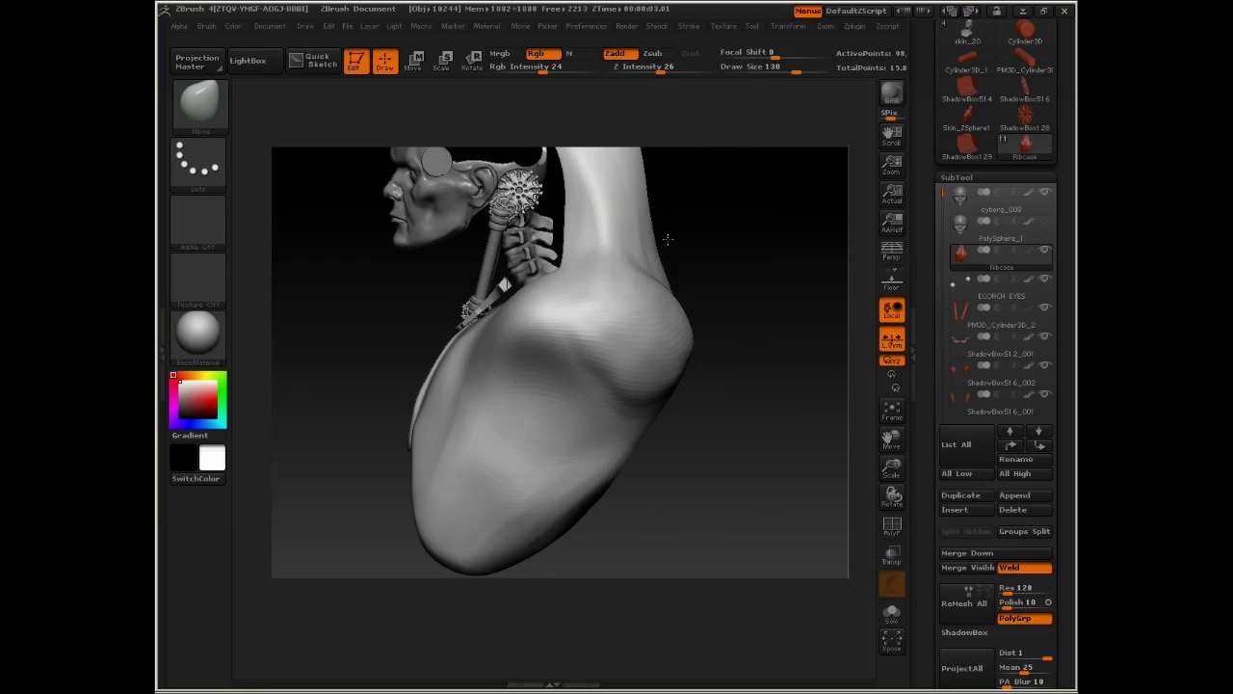
{"action": "mouse_move", "coordinate": [727, 204]}
{"action": "left_mouse_down"}
{"action": "mouse_move", "coordinate": [710, 344]}
{"action": "mouse_move", "coordinate": [637, 378]}
{"action": "mouse_move", "coordinate": [670, 386]}
{"action": "left_mouse_up"}
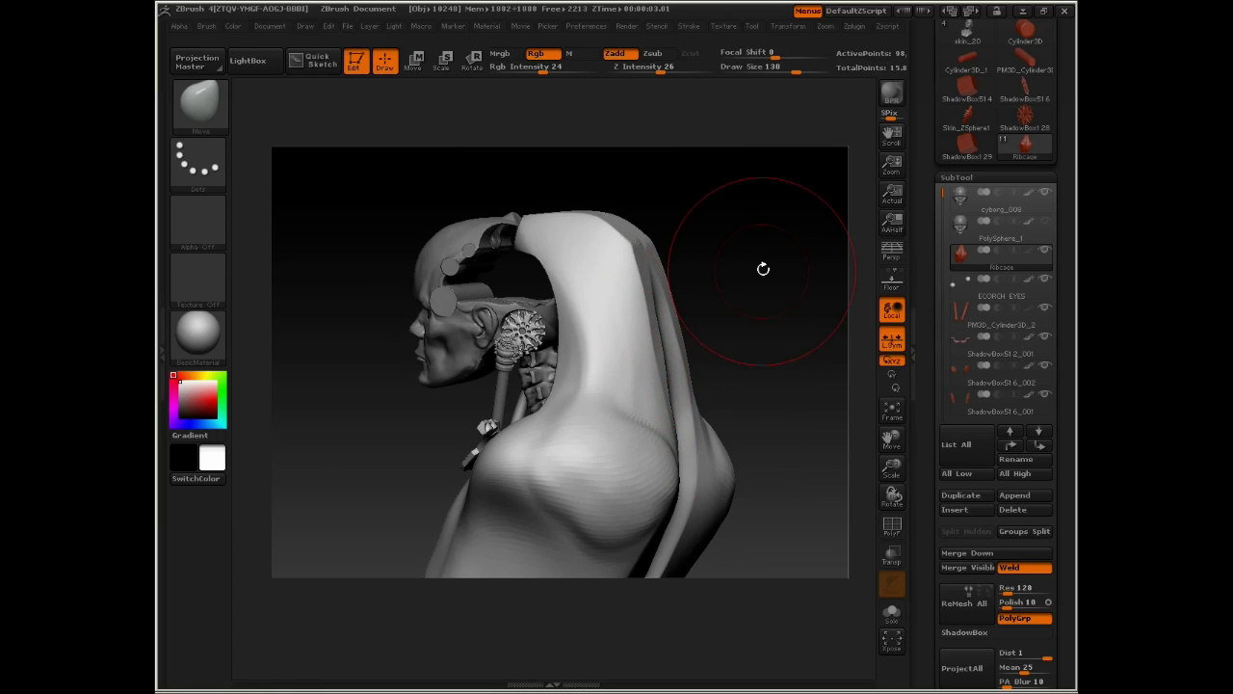
- Set the draw size to 68 and shape the outer and back volumes of the shoulders with the FormSoft brush
{"action": "left_click_drag", "start_coordinate": [763, 267], "coordinate": [702, 283]}
{"action": "key", "text": "b"}
{"action": "key", "text": "c"}
{"action": "key", "text": "t"}
{"action": "key", "text": "space"}
{"action": "left_click_drag", "start_coordinate": [551, 460], "coordinate": [531, 459]}
{"action": "key", "text": "b"}
{"action": "key", "text": "f"}
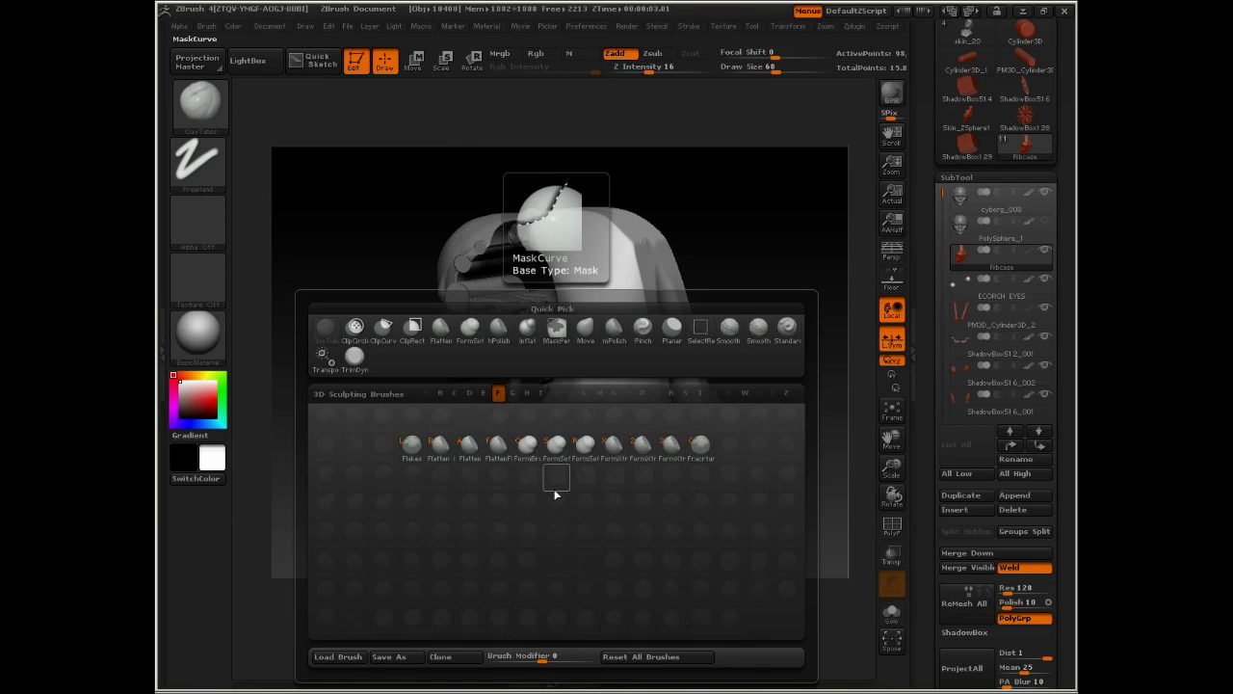
{"action": "left_click", "coordinate": [614, 445]}
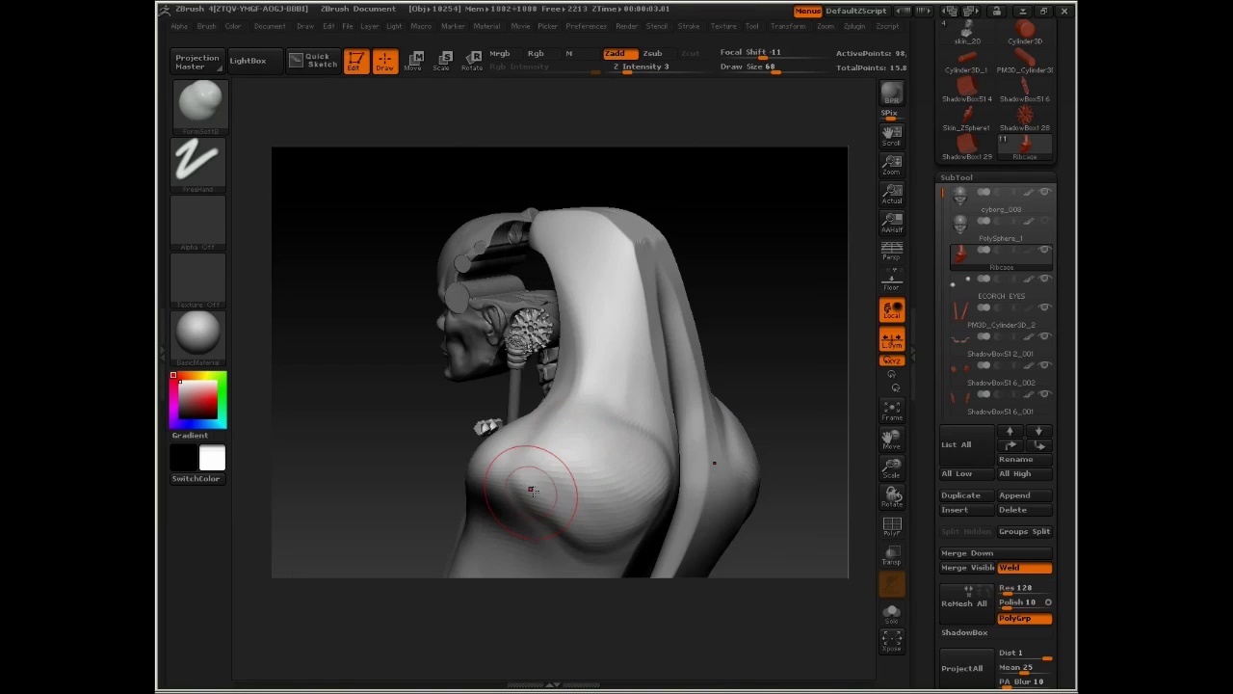
{"action": "mouse_move", "coordinate": [616, 504]}
{"action": "left_mouse_down"}
{"action": "mouse_move", "coordinate": [655, 472]}
{"action": "mouse_move", "coordinate": [617, 486]}
{"action": "mouse_move", "coordinate": [535, 462]}
{"action": "left_mouse_up"}
{"action": "mouse_move", "coordinate": [399, 468]}
{"action": "left_mouse_down"}
{"action": "mouse_move", "coordinate": [488, 469]}
{"action": "mouse_move", "coordinate": [453, 445]}
{"action": "mouse_move", "coordinate": [501, 441]}
{"action": "mouse_move", "coordinate": [520, 412]}
{"action": "left_mouse_up"}
{"action": "left_click_drag", "start_coordinate": [636, 353], "coordinate": [578, 453]}
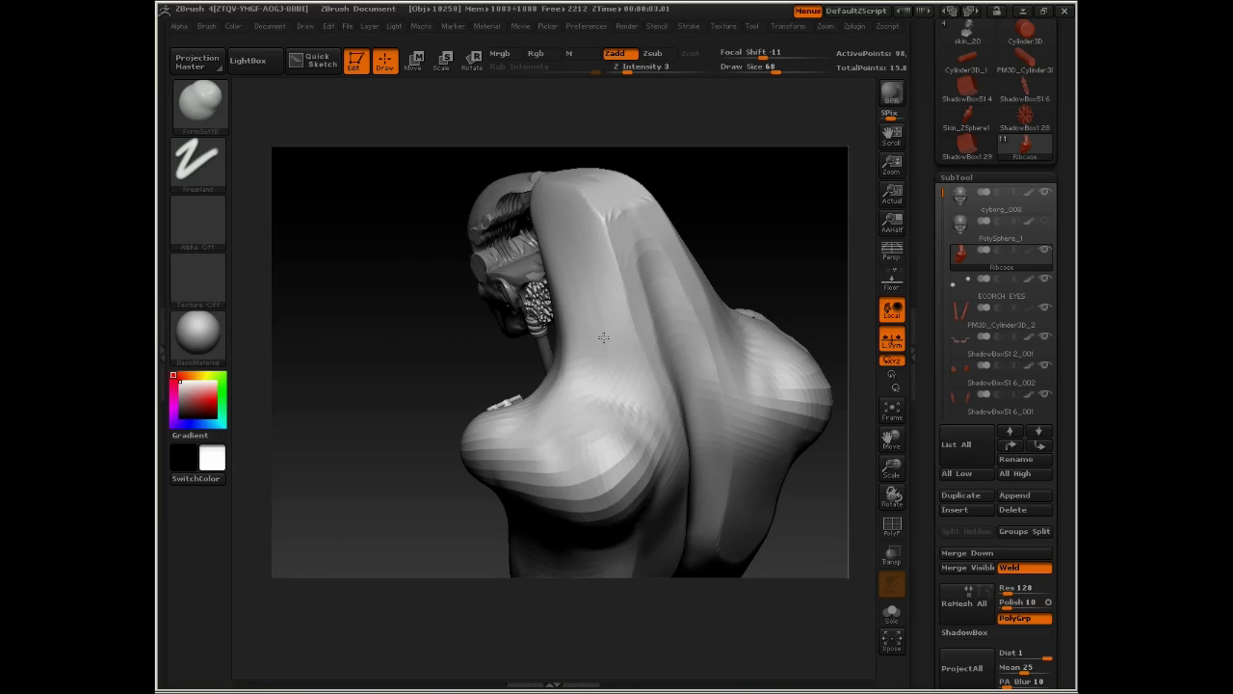
- Flatten the back, outer side and front of the shoulders into broad planes with the mPolish brush
{"action": "key", "text": "b"}
{"action": "mouse_move", "coordinate": [558, 494]}
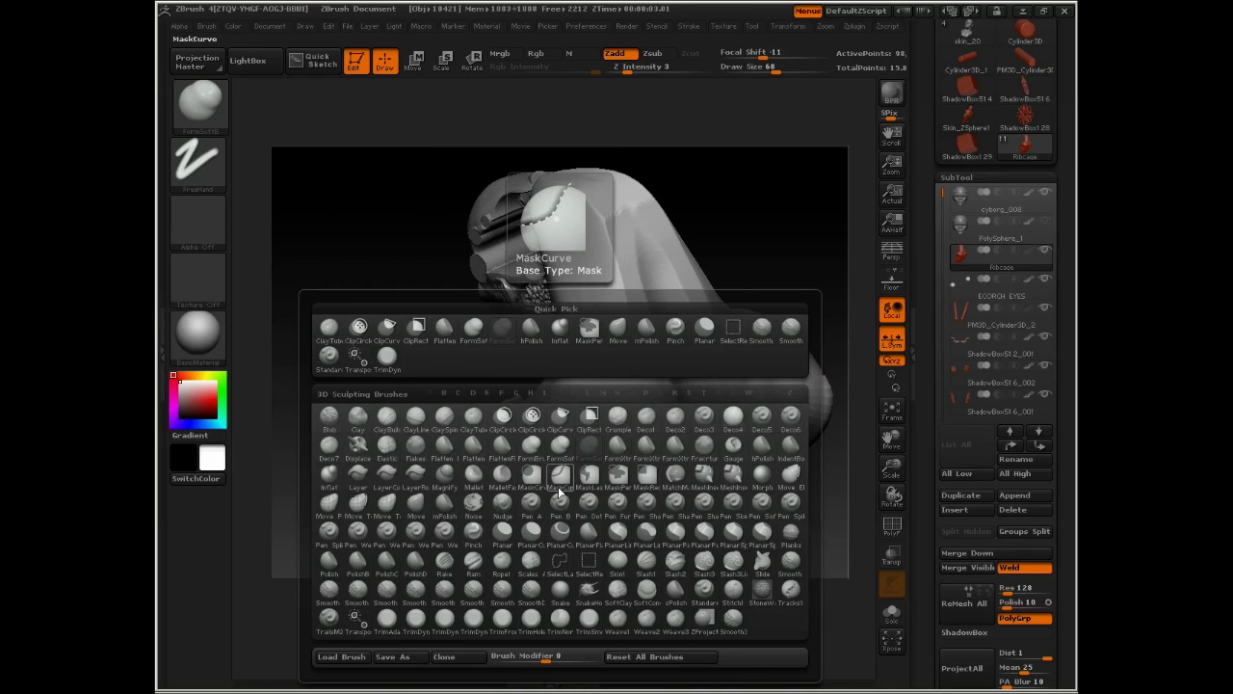
{"action": "key", "text": "m"}
{"action": "key", "text": "p"}
{"action": "left_click_drag", "start_coordinate": [608, 462], "coordinate": [619, 491]}
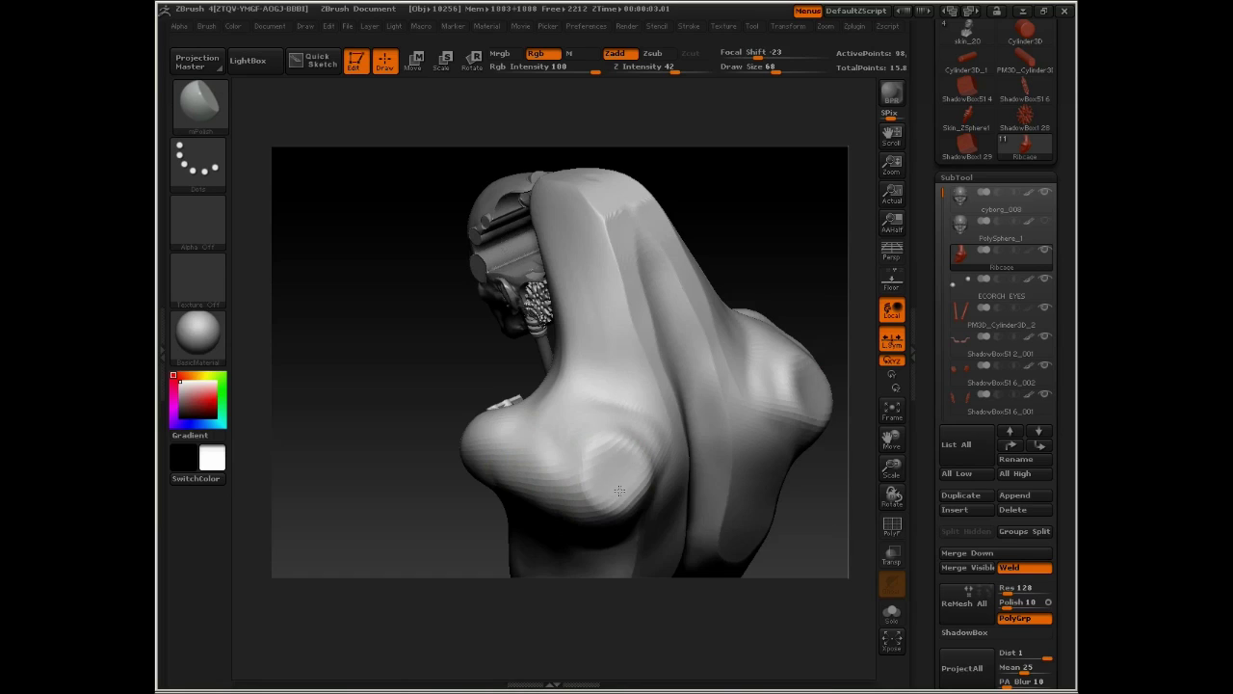
{"action": "mouse_move", "coordinate": [399, 482]}
{"action": "left_mouse_down"}
{"action": "mouse_move", "coordinate": [675, 468]}
{"action": "mouse_move", "coordinate": [627, 511]}
{"action": "mouse_move", "coordinate": [647, 453]}
{"action": "mouse_move", "coordinate": [609, 508]}
{"action": "left_mouse_up"}
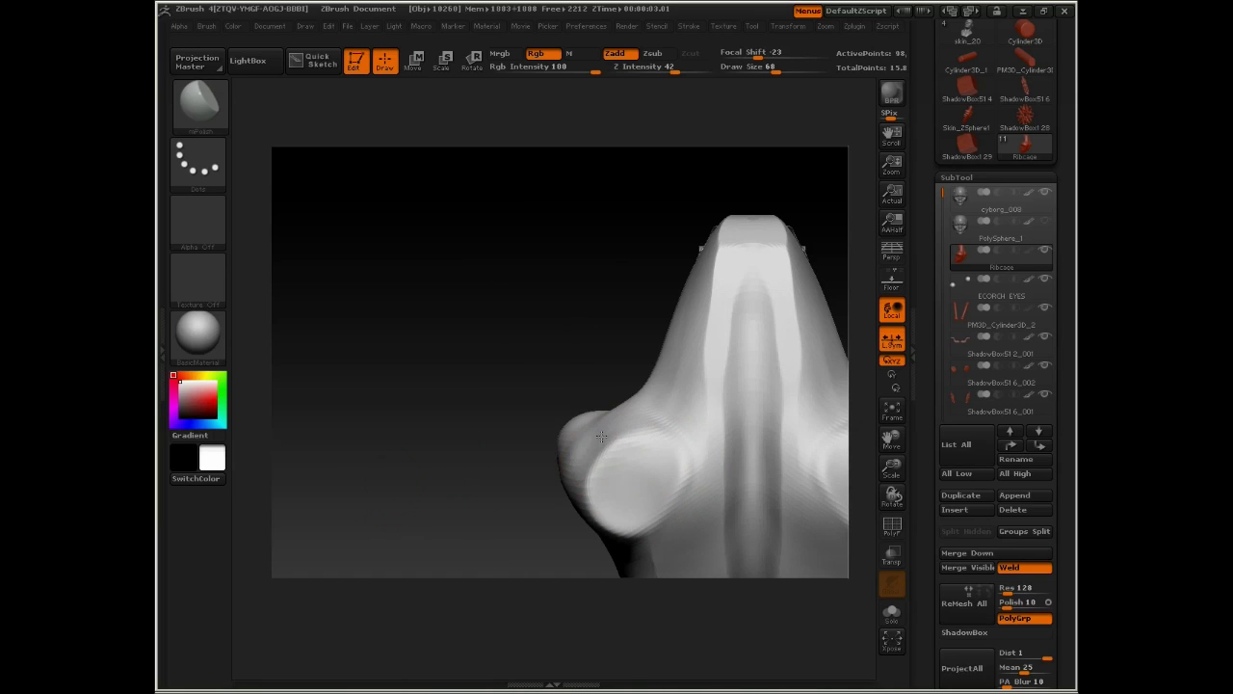
{"action": "left_click_drag", "start_coordinate": [506, 452], "coordinate": [578, 455]}
{"action": "left_click_drag", "start_coordinate": [771, 303], "coordinate": [448, 454]}
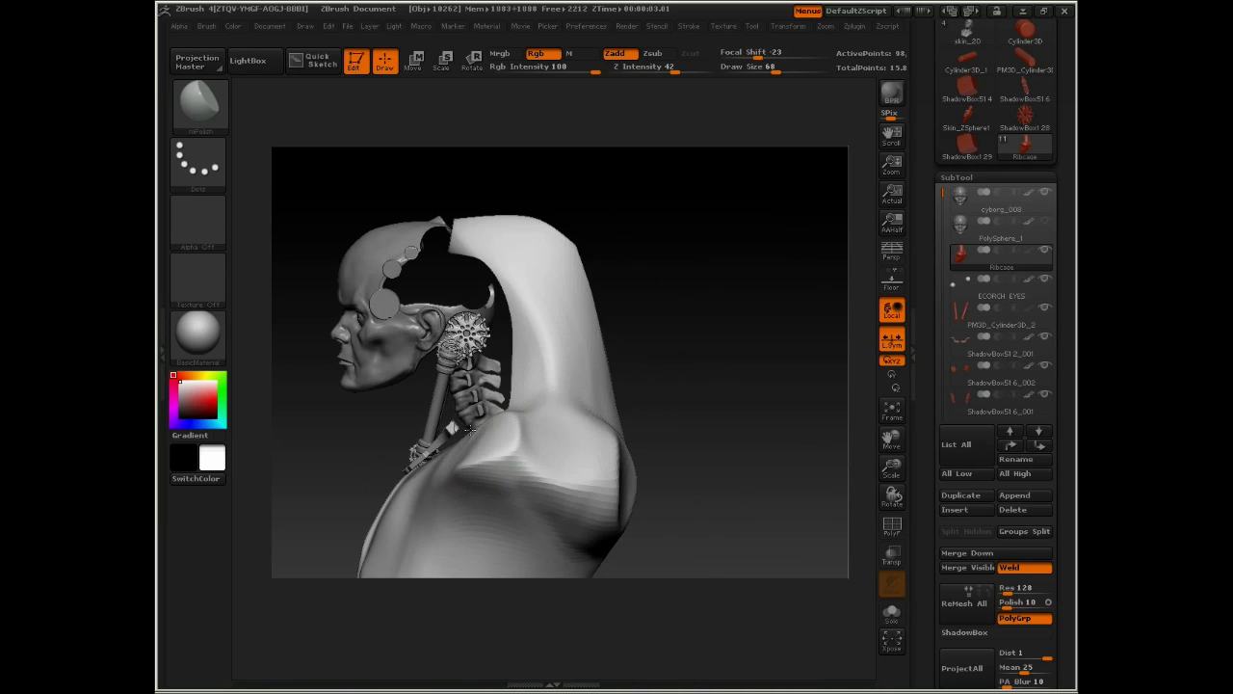
{"action": "left_click_drag", "start_coordinate": [756, 323], "coordinate": [519, 383]}
{"action": "left_click_drag", "start_coordinate": [612, 316], "coordinate": [485, 460]}
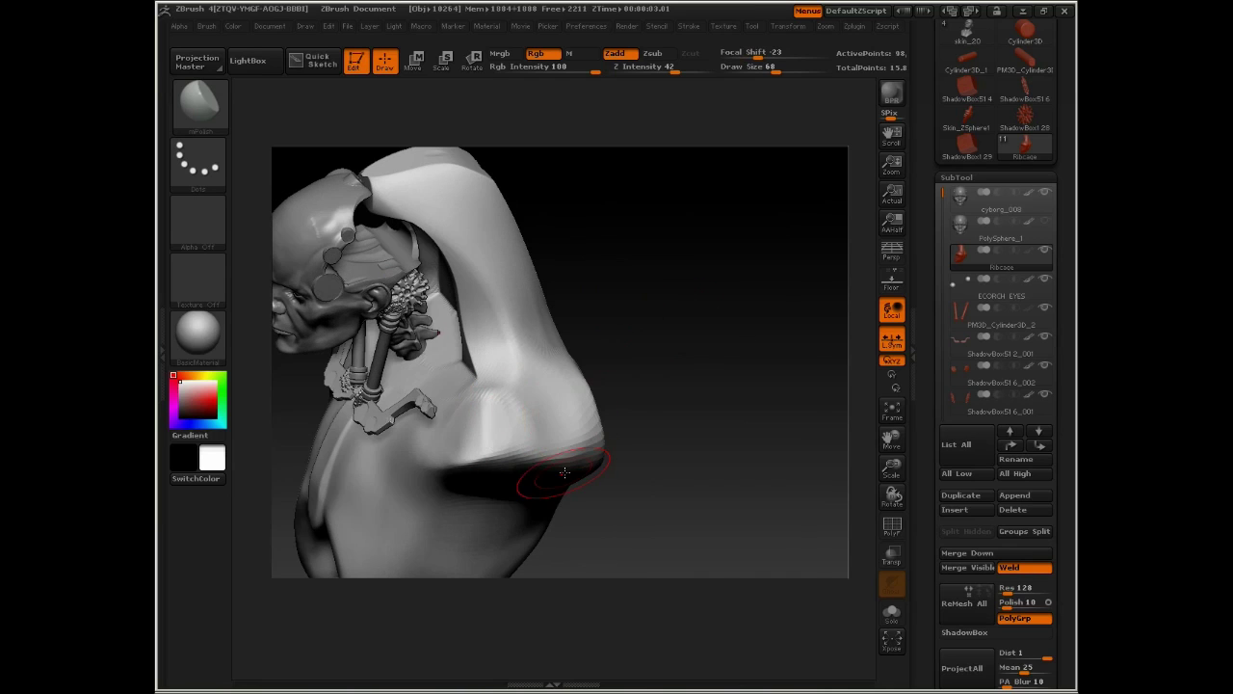
- Trim the top and back faces of the shoulders with a TrimDynamic brush variant at draw size 90
{"action": "key", "text": "b"}
{"action": "key", "text": "t"}
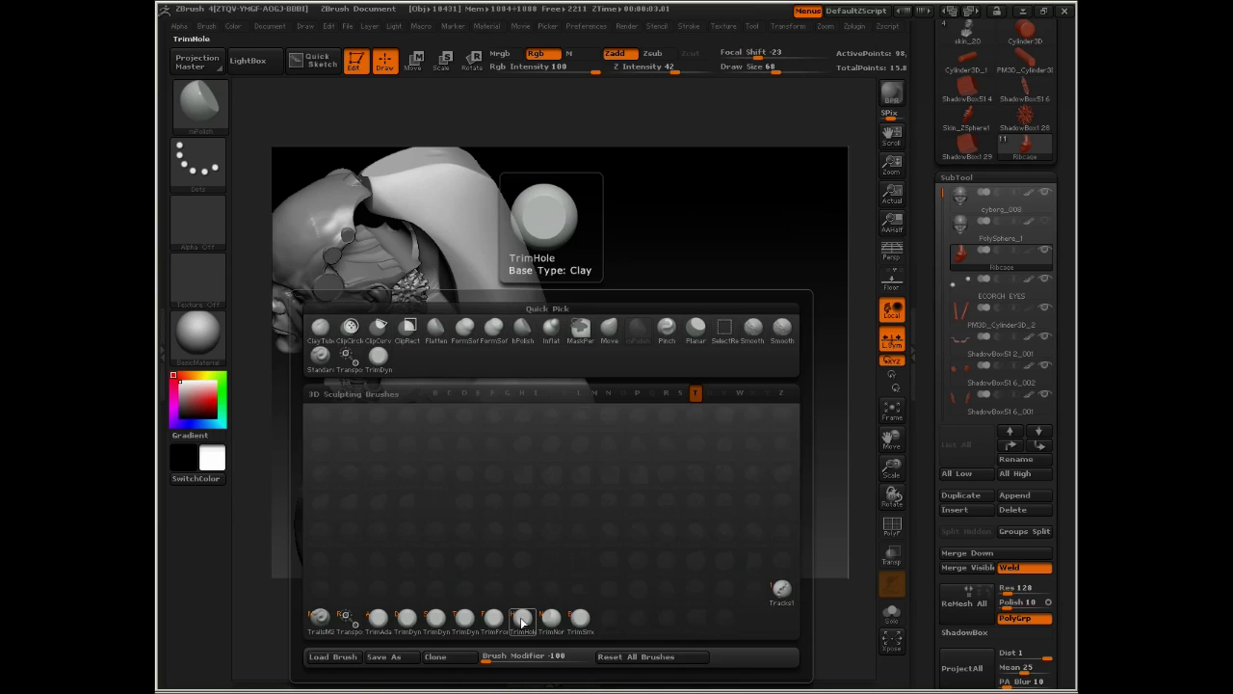
{"action": "left_click", "coordinate": [434, 617]}
{"action": "left_click_drag", "start_coordinate": [505, 433], "coordinate": [492, 443]}
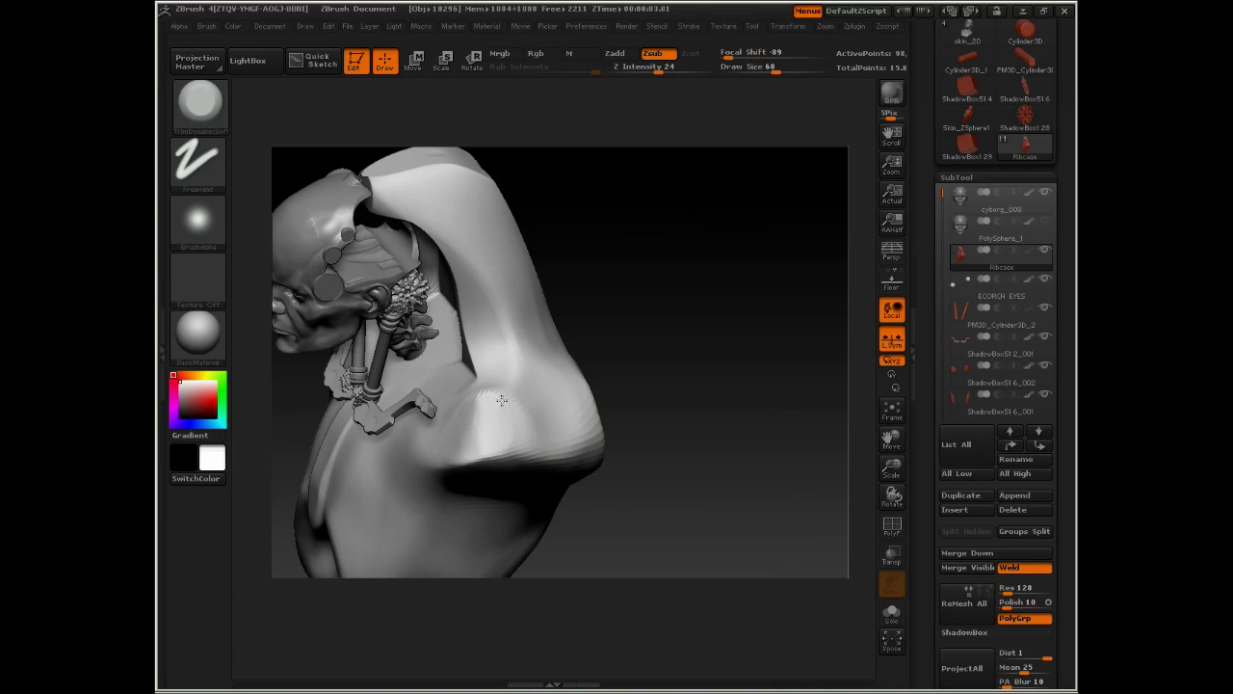
{"action": "key", "text": "space"}
{"action": "mouse_move", "coordinate": [502, 400]}
{"action": "left_mouse_down"}
{"action": "mouse_move", "coordinate": [512, 436]}
{"action": "mouse_move", "coordinate": [552, 409]}
{"action": "left_mouse_up"}
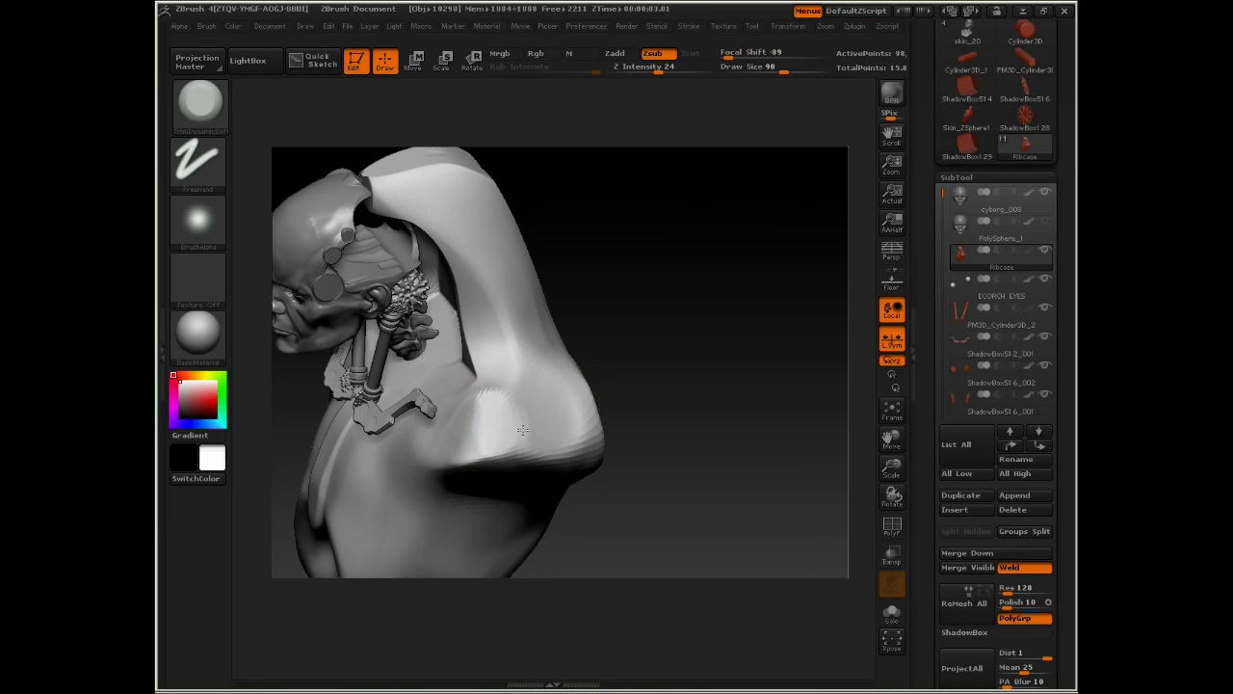
{"action": "left_click_drag", "start_coordinate": [636, 383], "coordinate": [740, 376]}
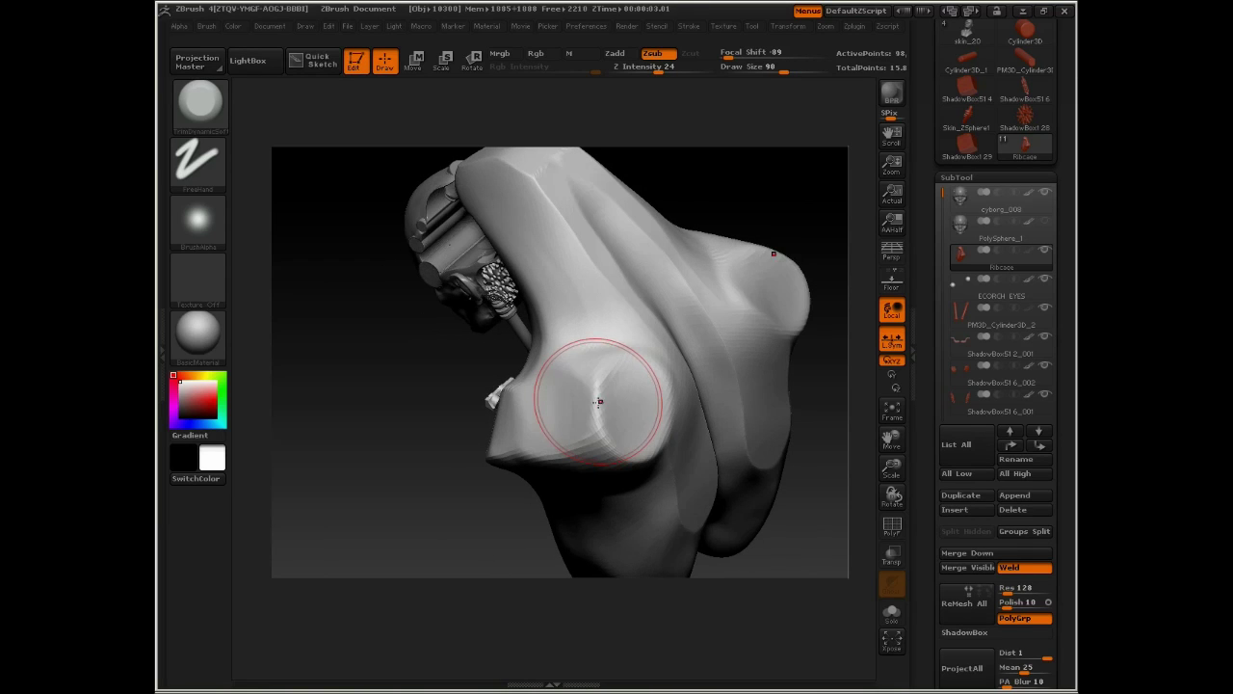
{"action": "mouse_move", "coordinate": [597, 397]}
{"action": "left_mouse_down"}
{"action": "mouse_move", "coordinate": [597, 430]}
{"action": "mouse_move", "coordinate": [590, 393]}
{"action": "mouse_move", "coordinate": [584, 410]}
{"action": "mouse_move", "coordinate": [619, 390]}
{"action": "mouse_move", "coordinate": [583, 384]}
{"action": "left_mouse_up"}
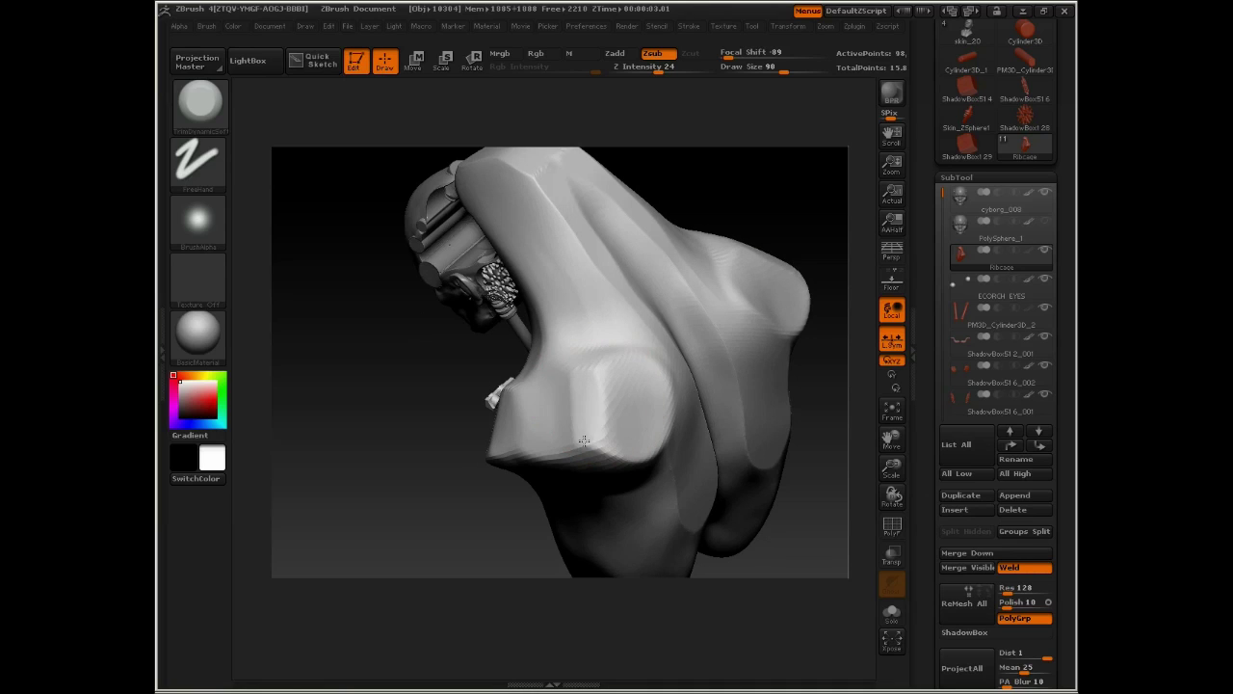
{"action": "left_click_drag", "start_coordinate": [575, 436], "coordinate": [585, 439]}
{"action": "left_click_drag", "start_coordinate": [595, 374], "coordinate": [570, 368]}
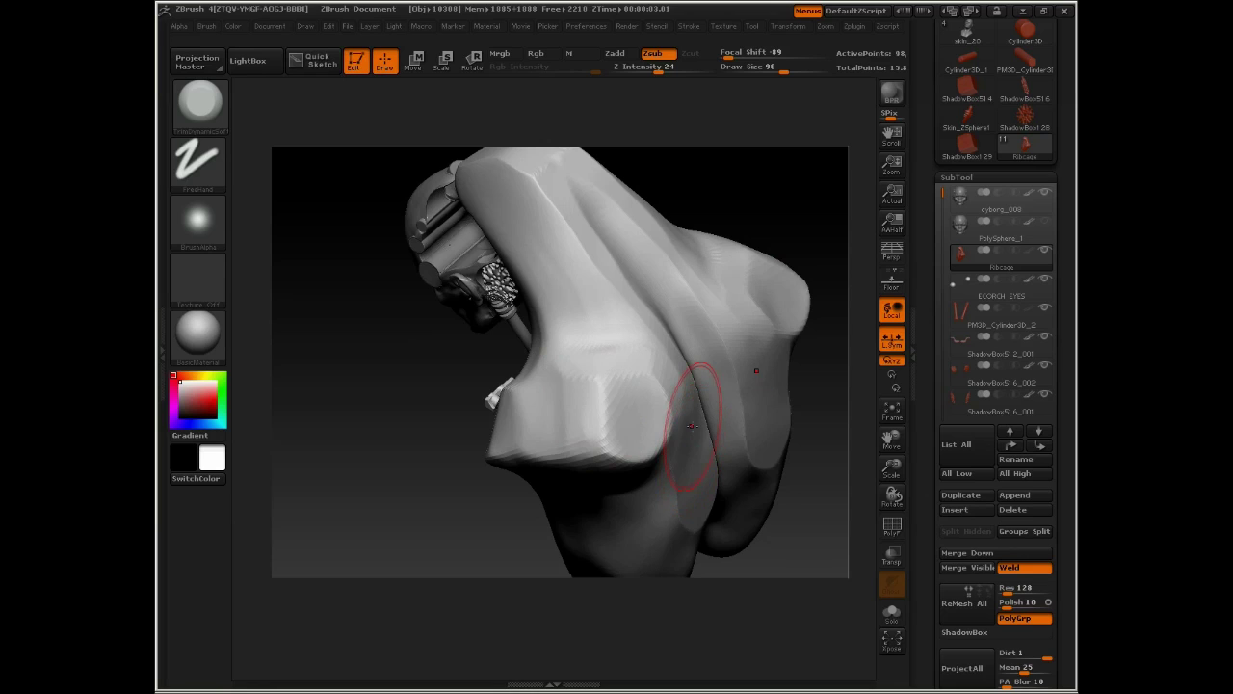
- Plane the lower back and flatten the two bottom tips of the torso with the standard TrimDynamic brush
{"action": "mouse_move", "coordinate": [823, 485]}
{"action": "left_mouse_down"}
{"action": "mouse_move", "coordinate": [761, 480]}
{"action": "mouse_move", "coordinate": [715, 532]}
{"action": "mouse_move", "coordinate": [738, 507]}
{"action": "left_mouse_up"}
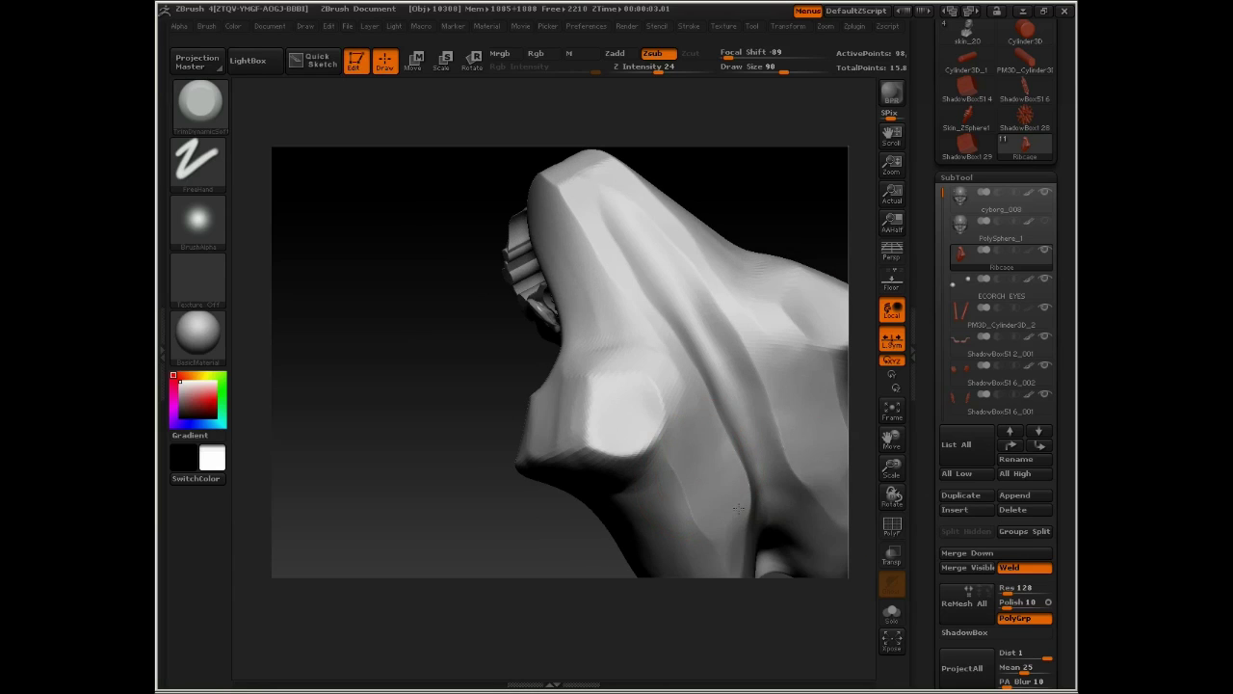
{"action": "left_click_drag", "start_coordinate": [294, 345], "coordinate": [252, 240], "text": "alt"}
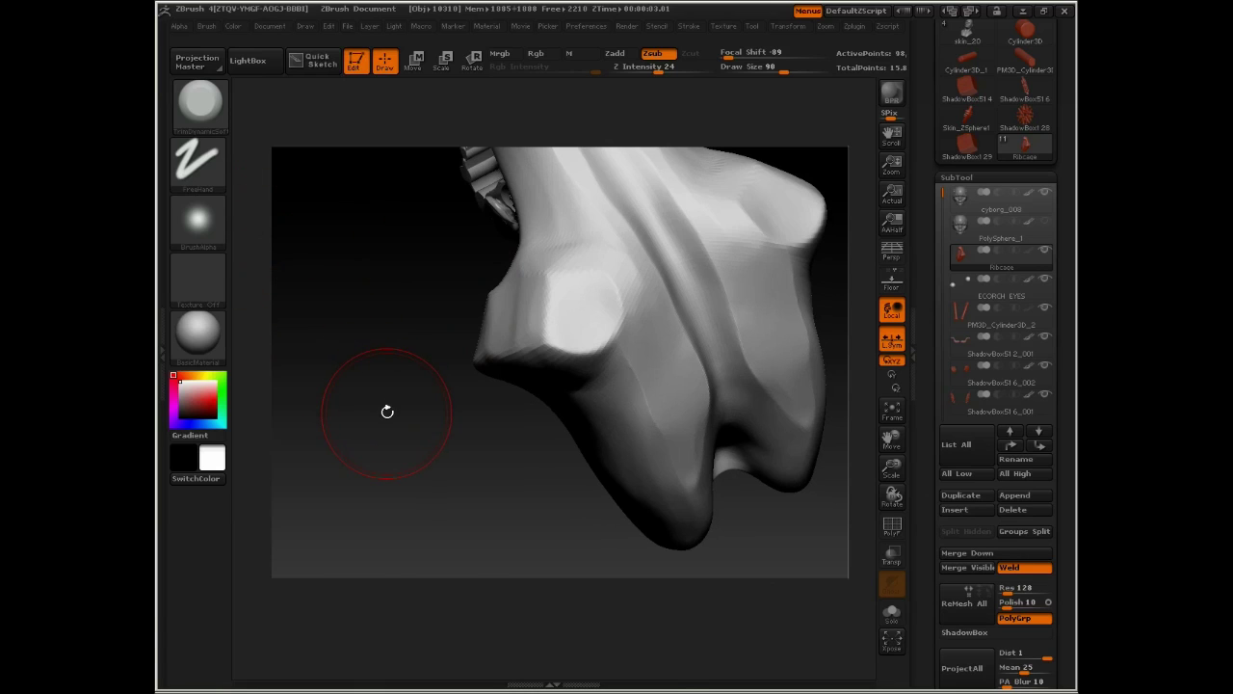
{"action": "key", "text": "b"}
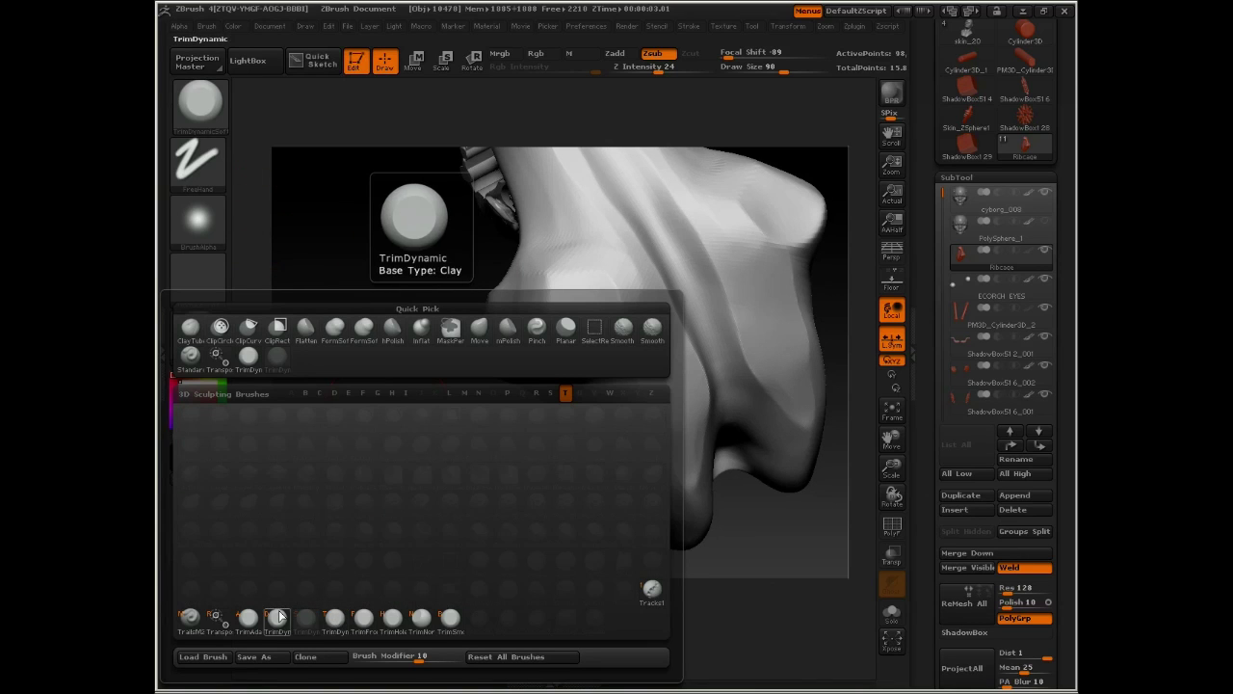
{"action": "left_click", "coordinate": [278, 616]}
{"action": "left_click_drag", "start_coordinate": [665, 451], "coordinate": [694, 516]}
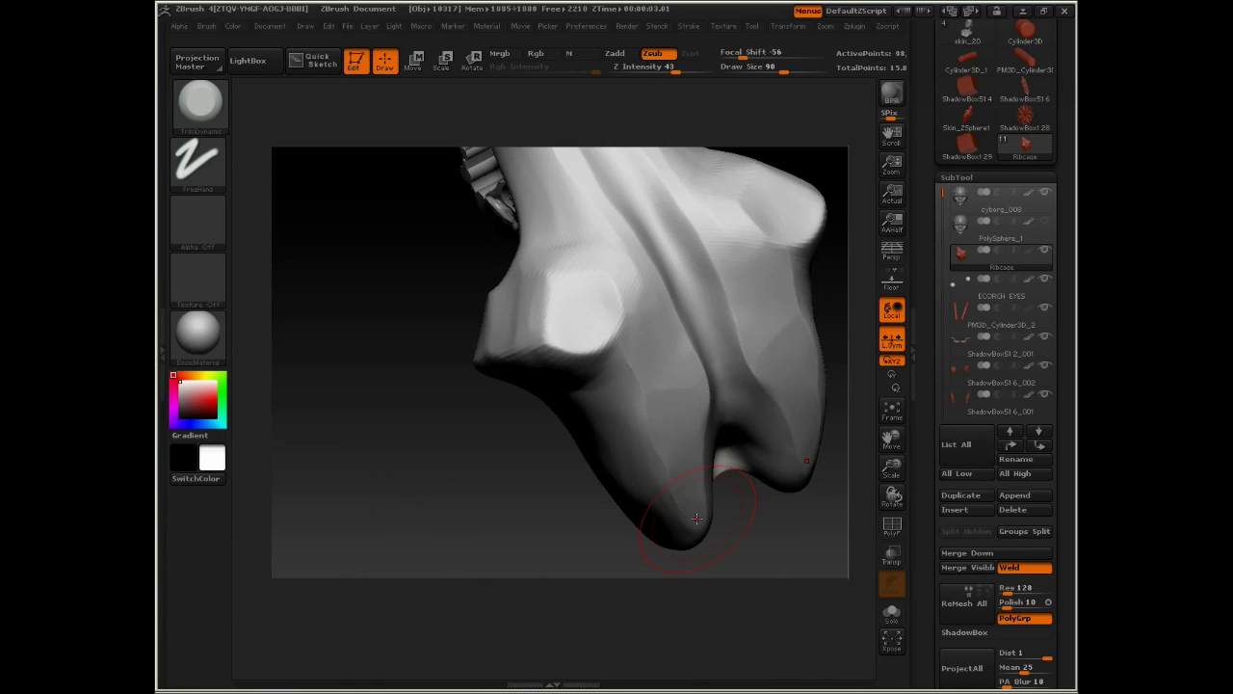
{"action": "left_click_drag", "start_coordinate": [621, 535], "coordinate": [655, 621]}
{"action": "mouse_move", "coordinate": [700, 525]}
{"action": "left_mouse_down"}
{"action": "mouse_move", "coordinate": [690, 564]}
{"action": "mouse_move", "coordinate": [679, 505]}
{"action": "mouse_move", "coordinate": [692, 554]}
{"action": "left_mouse_up"}
{"action": "left_click_drag", "start_coordinate": [688, 605], "coordinate": [647, 413]}
{"action": "left_click_drag", "start_coordinate": [671, 530], "coordinate": [646, 536]}
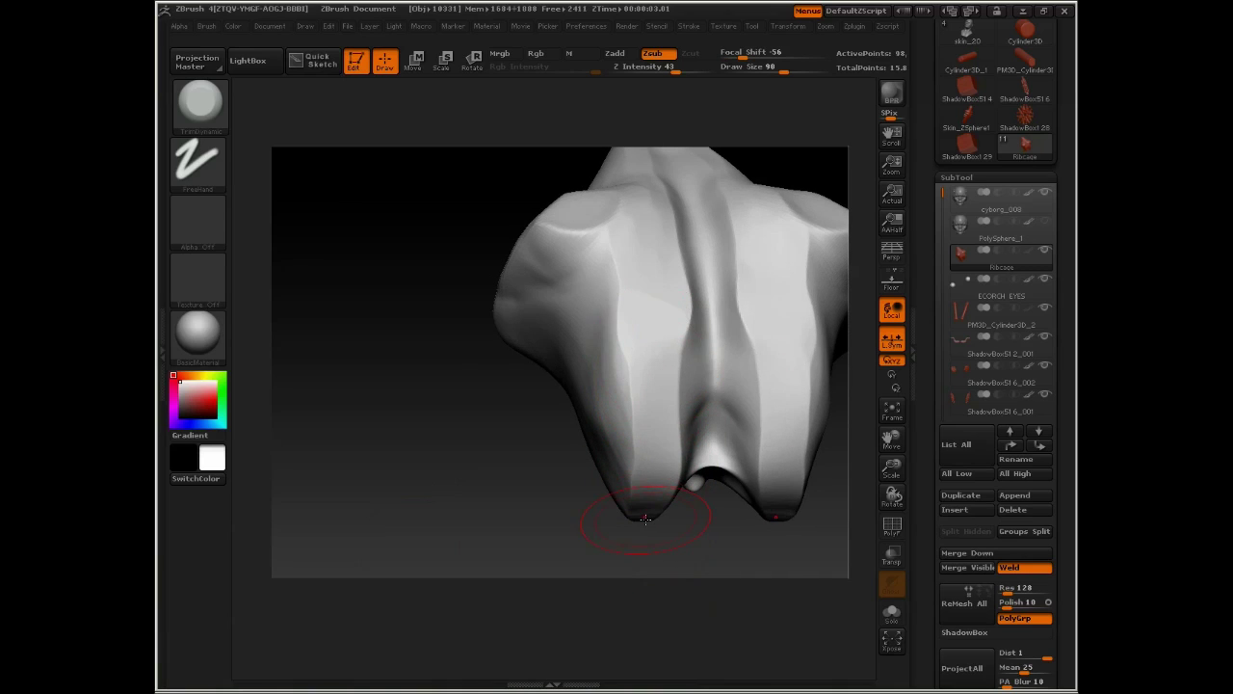
{"action": "mouse_move", "coordinate": [661, 523]}
{"action": "left_mouse_down"}
{"action": "mouse_move", "coordinate": [627, 504]}
{"action": "mouse_move", "coordinate": [632, 486]}
{"action": "left_mouse_up"}
- Set the TrimDynamic Z intensity to 20 and even out the planes on both sides of the spine groove
{"action": "key", "text": "space"}
{"action": "left_click_drag", "start_coordinate": [658, 359], "coordinate": [638, 360]}
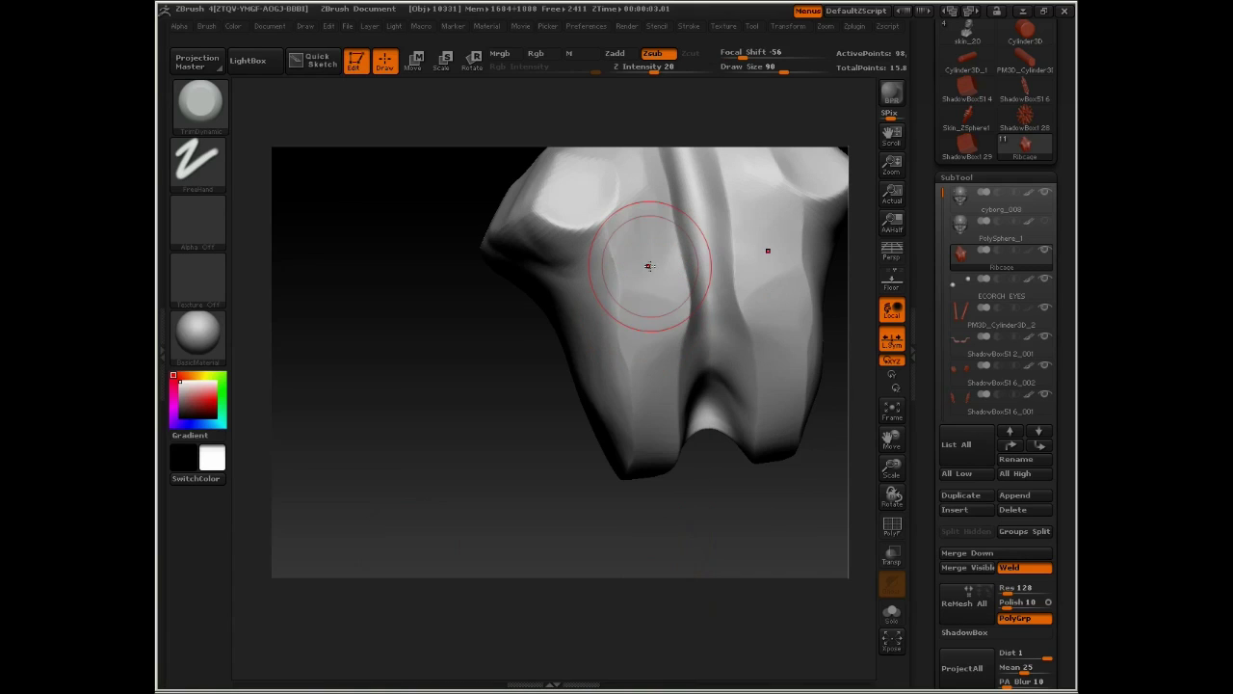
{"action": "left_click_drag", "start_coordinate": [649, 267], "coordinate": [652, 332]}
{"action": "key", "text": "space"}
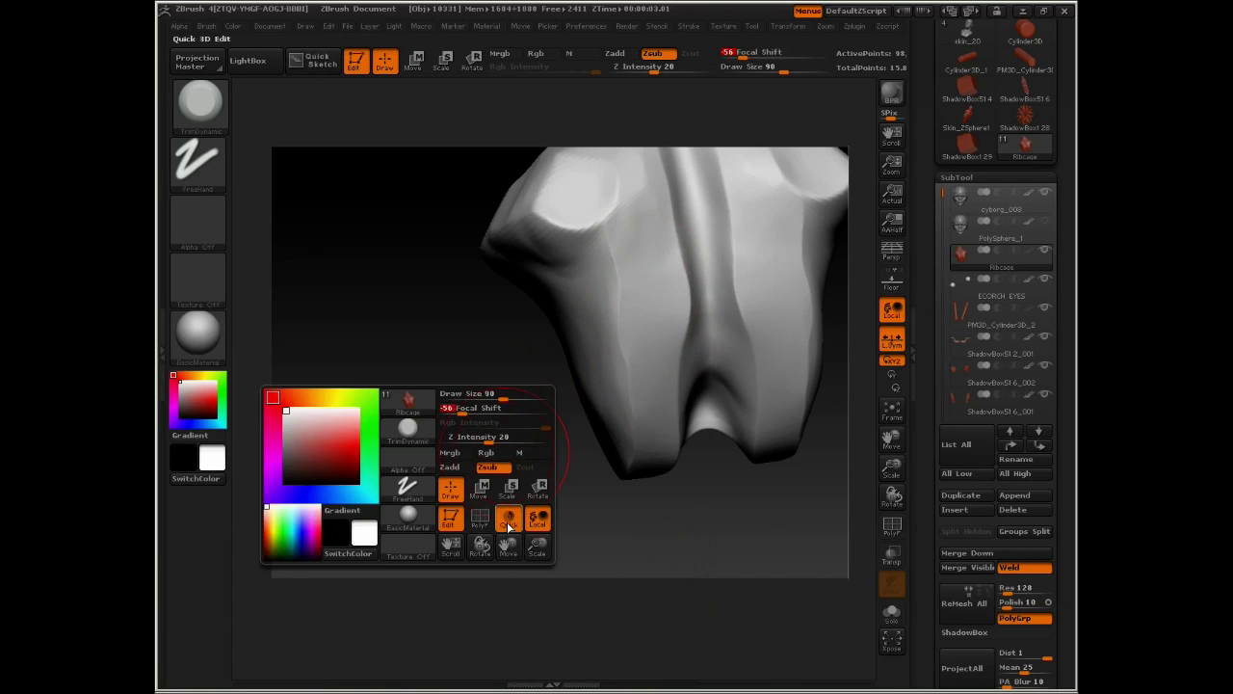
{"action": "left_click_drag", "start_coordinate": [537, 440], "coordinate": [642, 411]}
{"action": "key", "text": "space"}
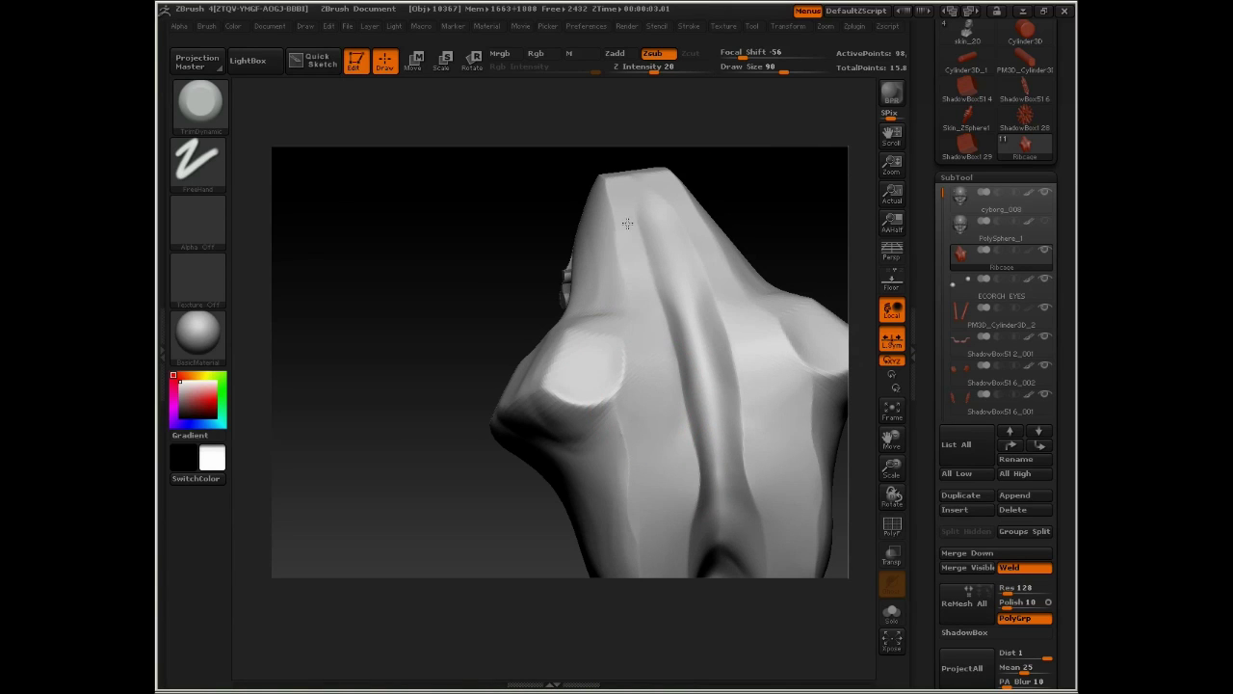
- Set the TrimDynamic brush's Z intensity to 6 for lighter trimming on the side of the hood
{"action": "left_click_drag", "start_coordinate": [749, 138], "coordinate": [826, 167]}
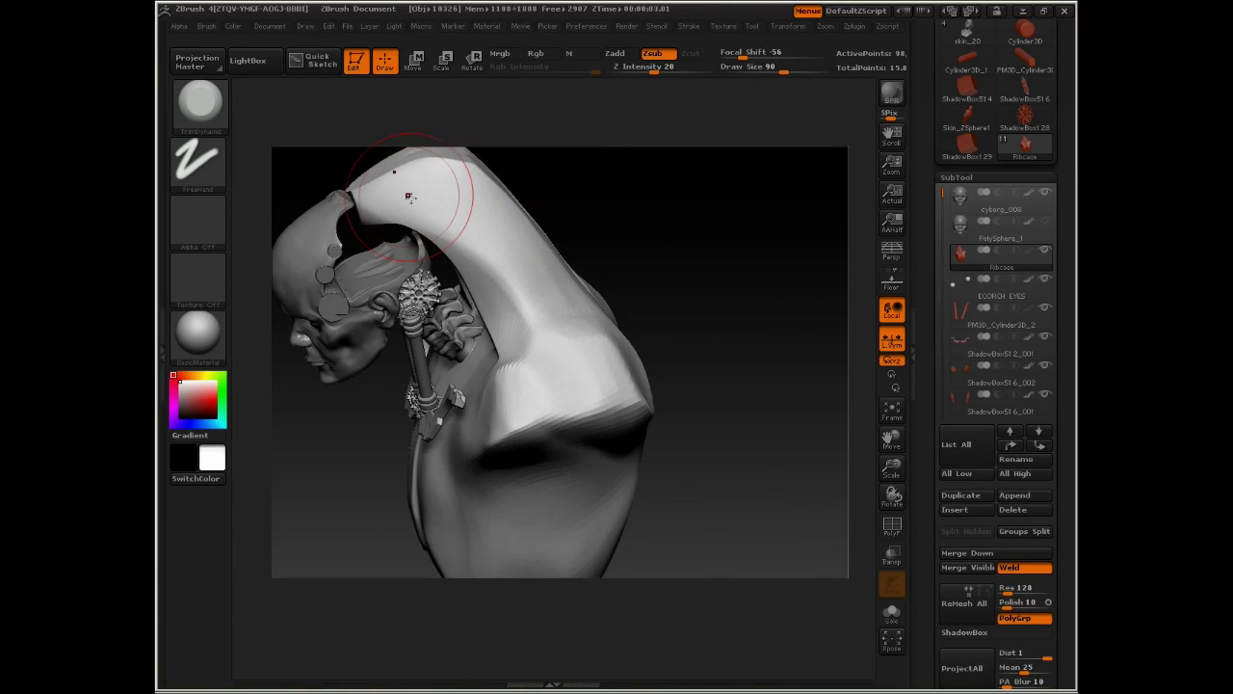
{"action": "key", "text": "space"}
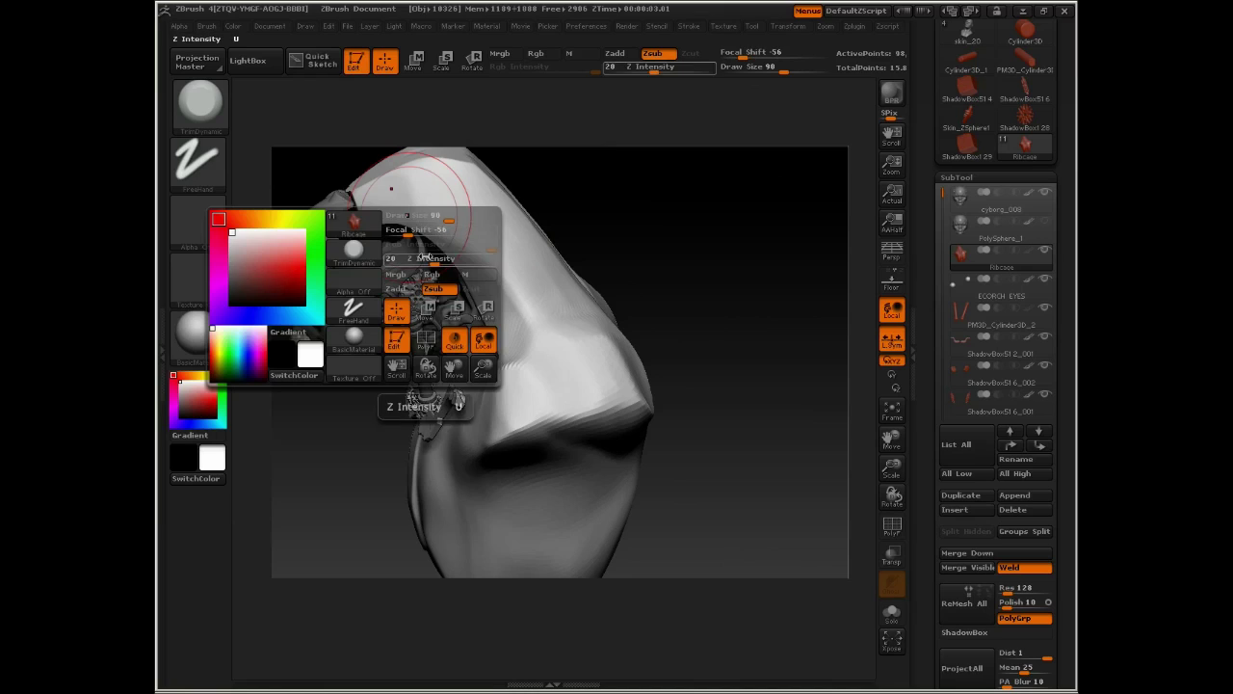
{"action": "left_click", "coordinate": [407, 260]}
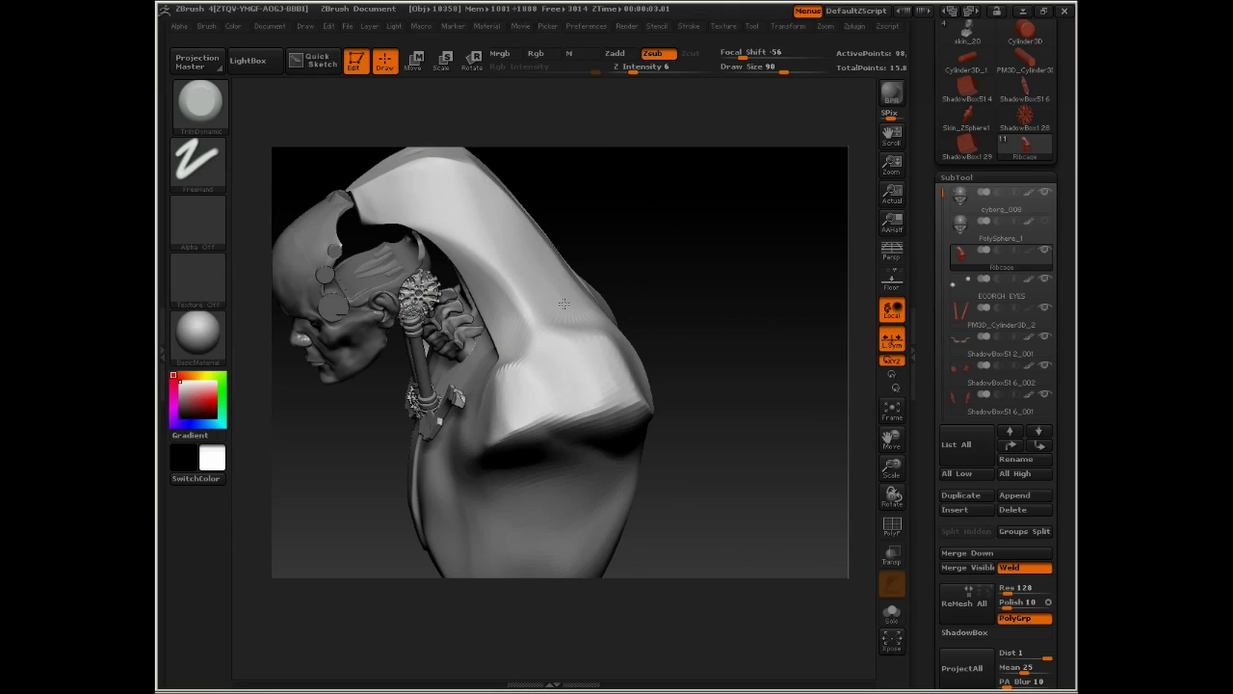
- Lightly plane the top and outer faces of the shoulder with the TrimDynamic brush at draw size 90
{"action": "left_click_drag", "start_coordinate": [725, 328], "coordinate": [686, 372]}
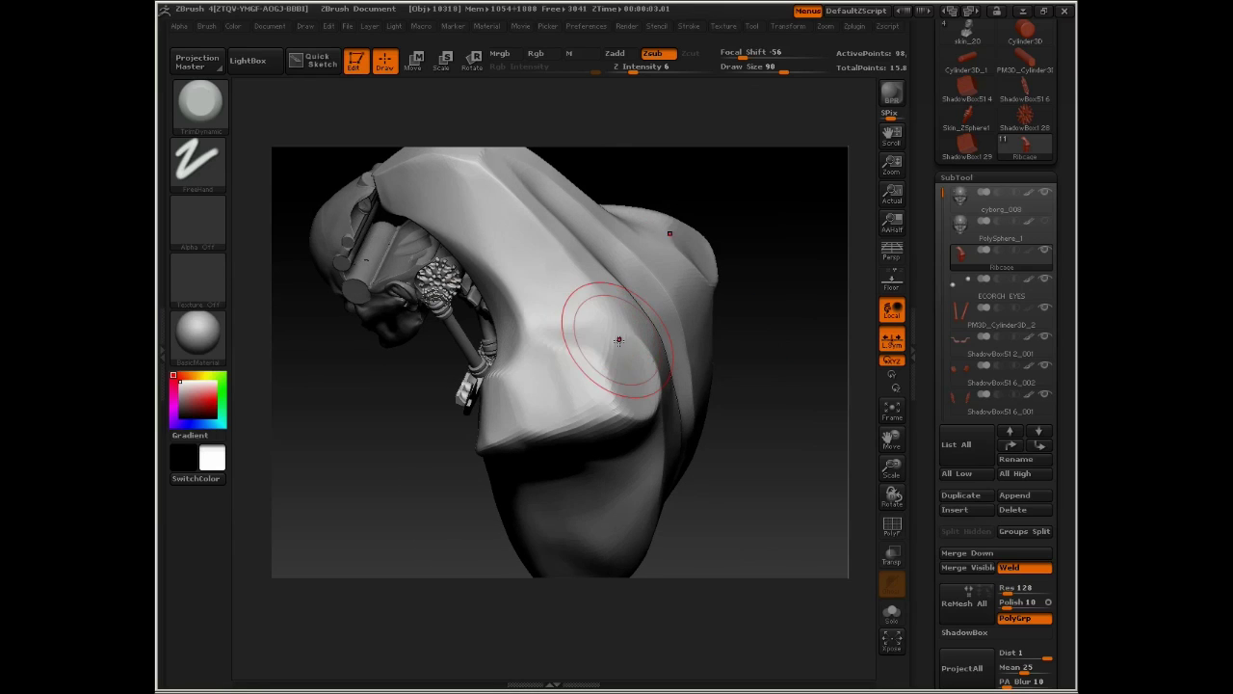
{"action": "mouse_move", "coordinate": [620, 340]}
{"action": "left_mouse_down"}
{"action": "mouse_move", "coordinate": [583, 299]}
{"action": "mouse_move", "coordinate": [633, 369]}
{"action": "mouse_move", "coordinate": [618, 412]}
{"action": "mouse_move", "coordinate": [574, 375]}
{"action": "mouse_move", "coordinate": [558, 401]}
{"action": "left_mouse_up"}
{"action": "right_click_drag", "start_coordinate": [581, 374], "coordinate": [591, 384], "text": "ctrl"}
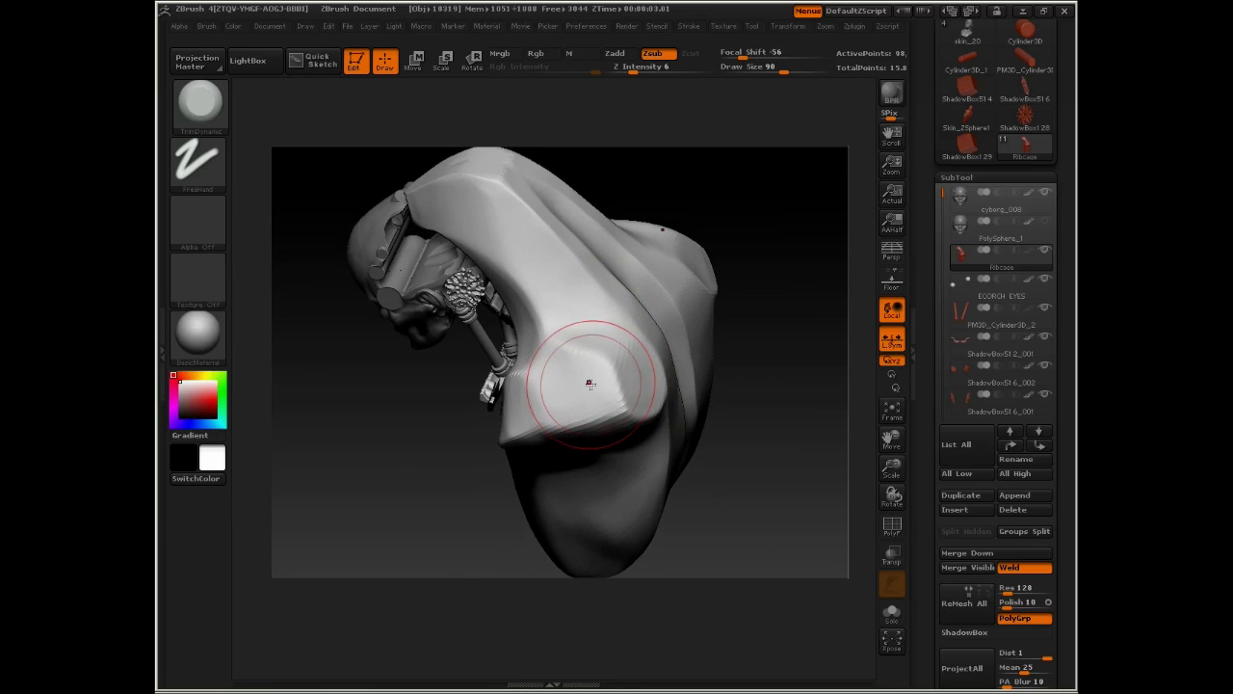
- Subdivide the torso shell's geometry and reduce the TrimDynamic brush's draw size to 44
{"action": "key", "text": "ctrl+d"}
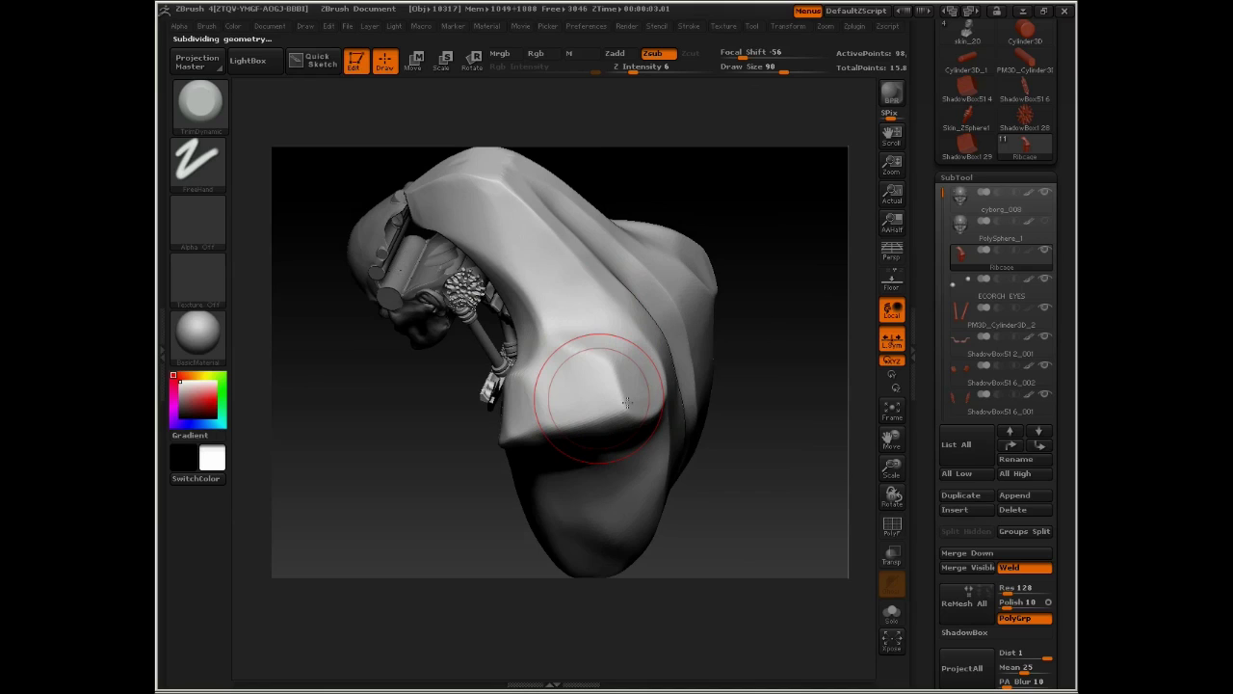
{"action": "key", "text": "space"}
{"action": "left_click", "coordinate": [616, 351]}
{"action": "key", "text": "space"}
{"action": "left_click", "coordinate": [595, 337]}
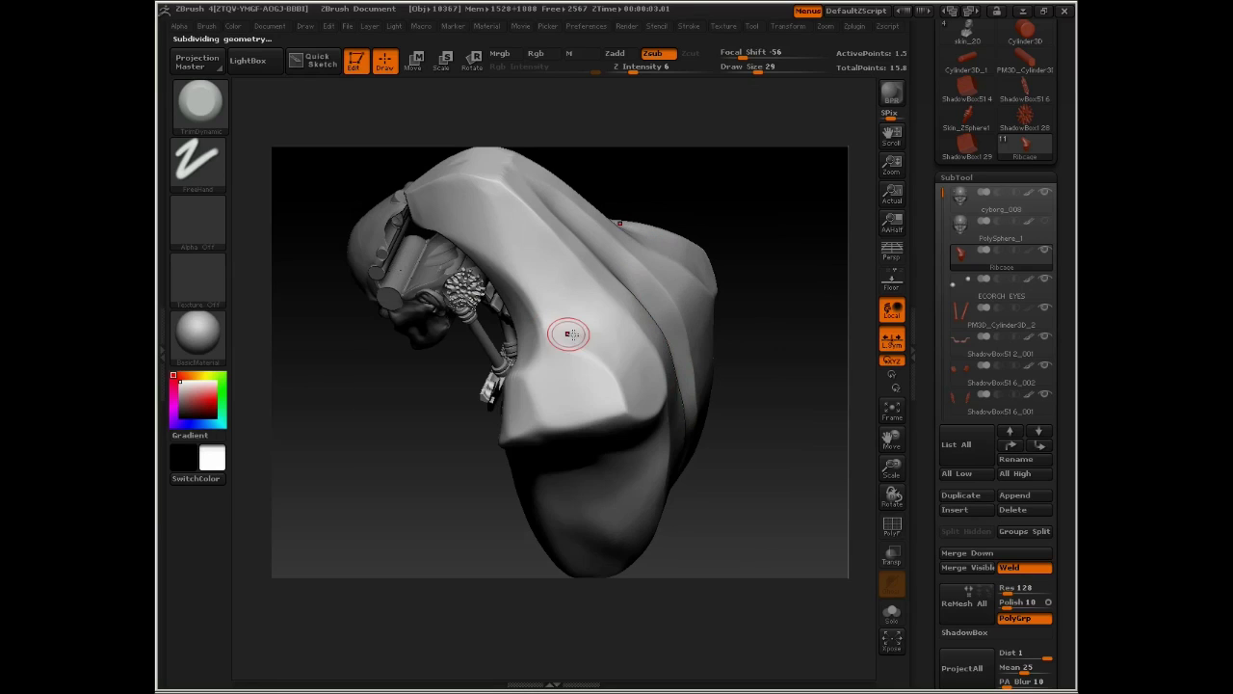
{"action": "key", "text": "space"}
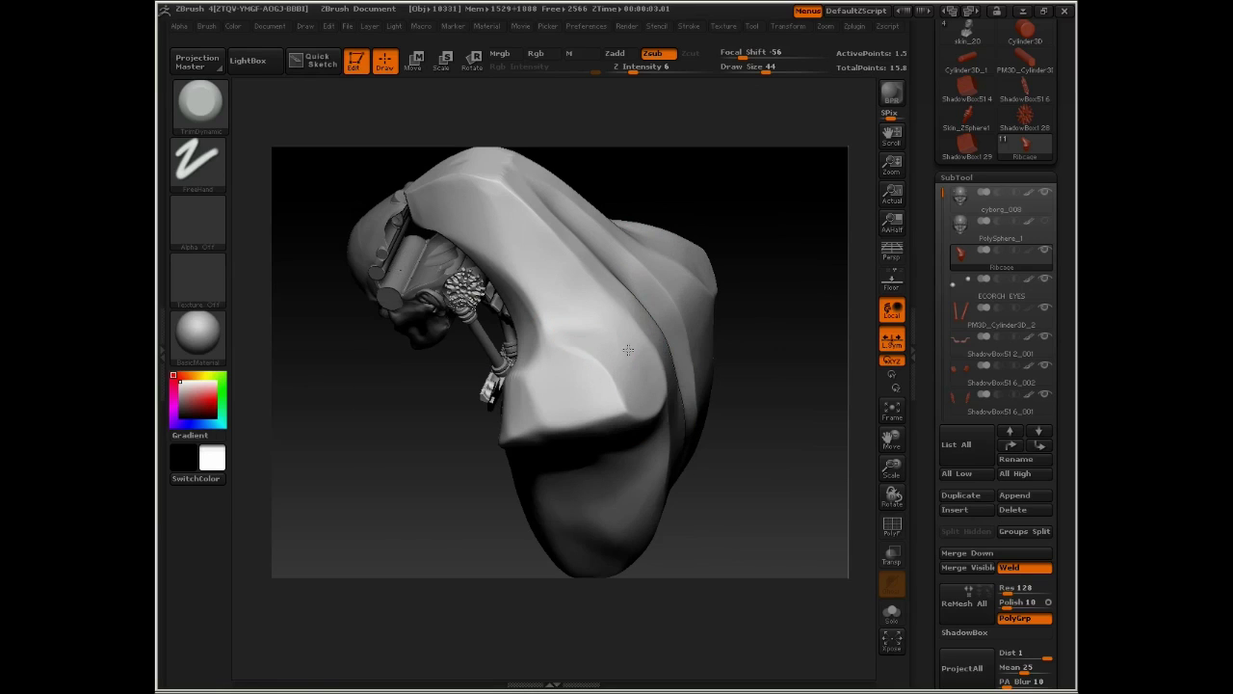
{"action": "left_click_drag", "start_coordinate": [773, 309], "coordinate": [612, 351]}
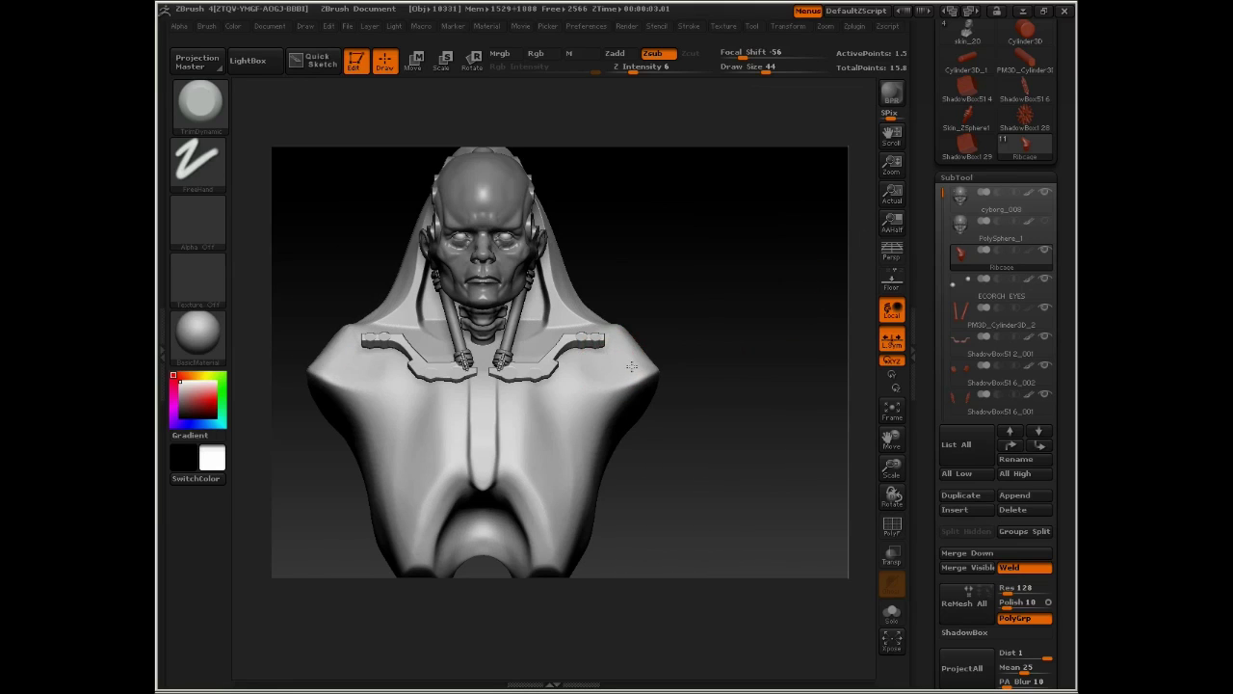